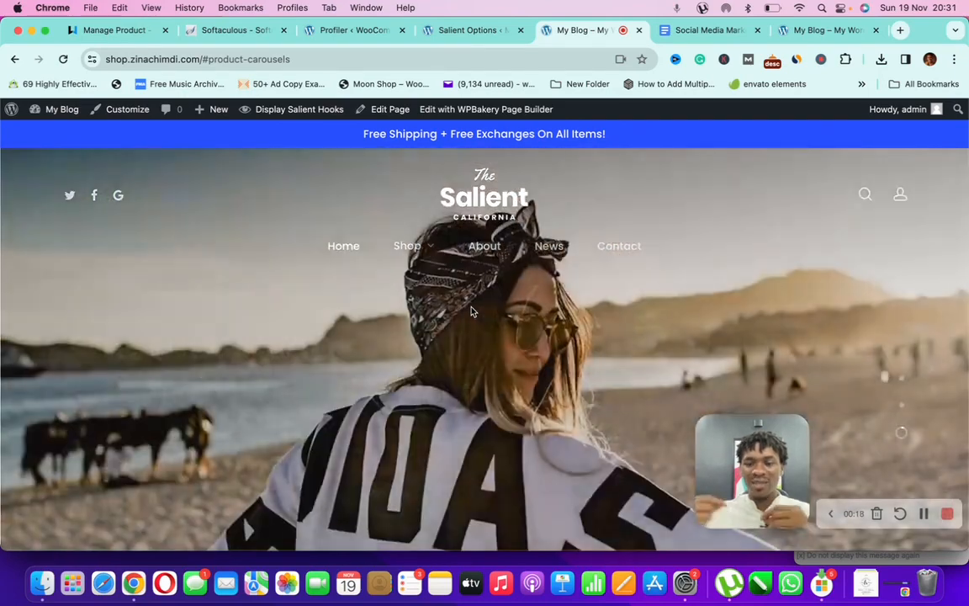
Examine the My Blog homepage from the hero slider down through the product carousel sections.
scroll(471, 311, "down", 2)
scroll(471, 312, "up", 2)
scroll(471, 311, "down", 5)
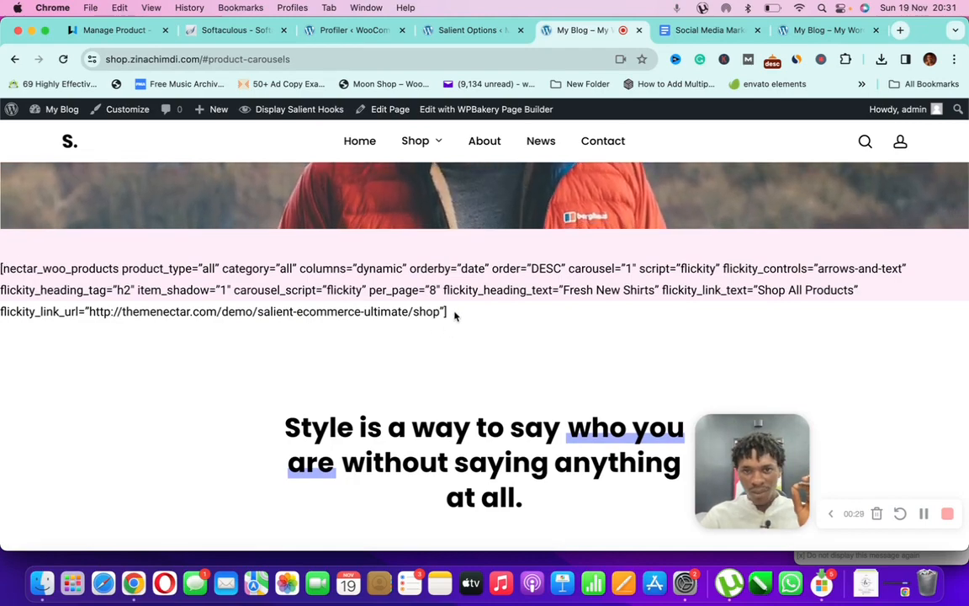
scroll(449, 315, "down", 5)
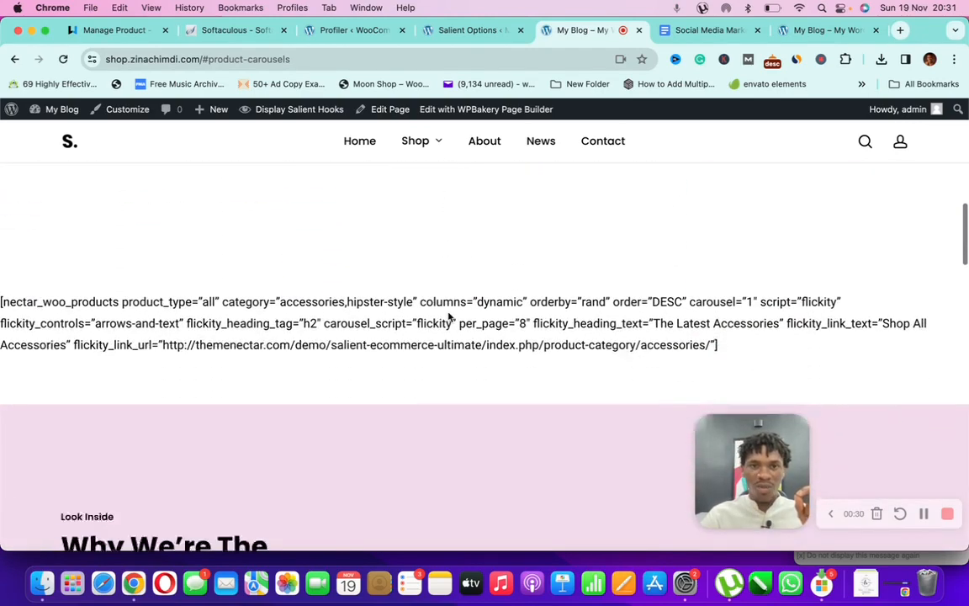
scroll(475, 323, "down", 3)
scroll(519, 279, "up", 5)
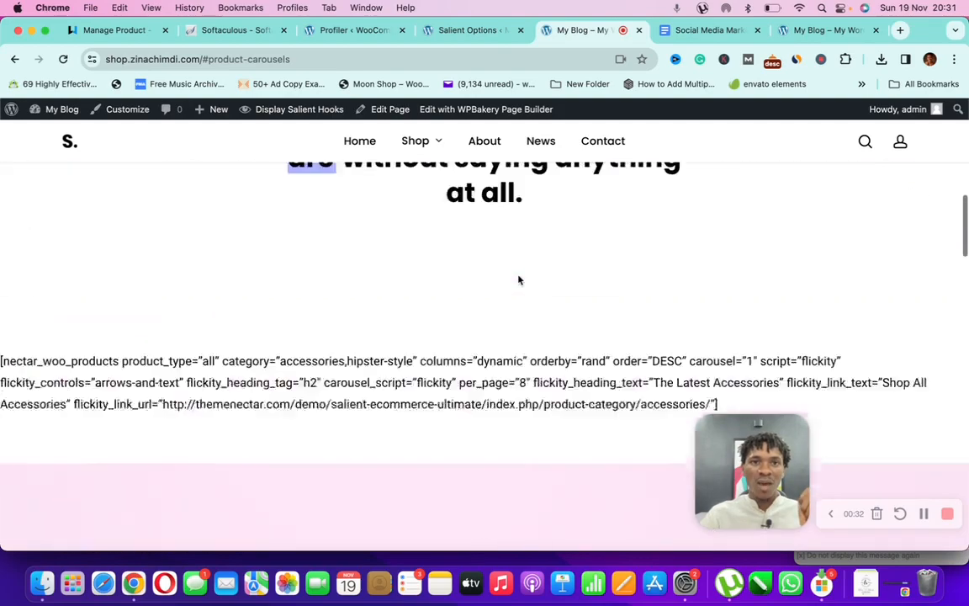
scroll(519, 279, "up", 10)
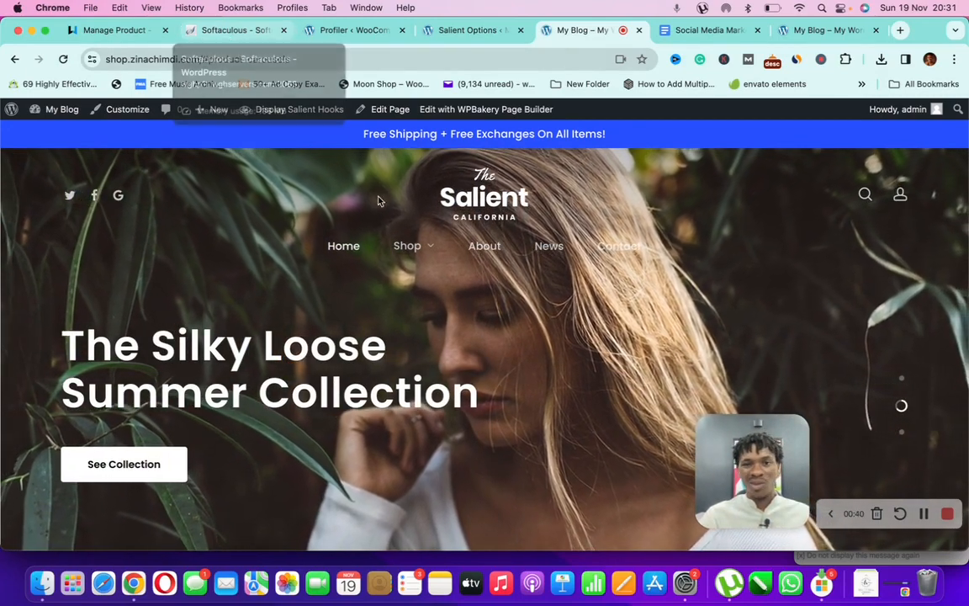
mouse_move(412, 246)
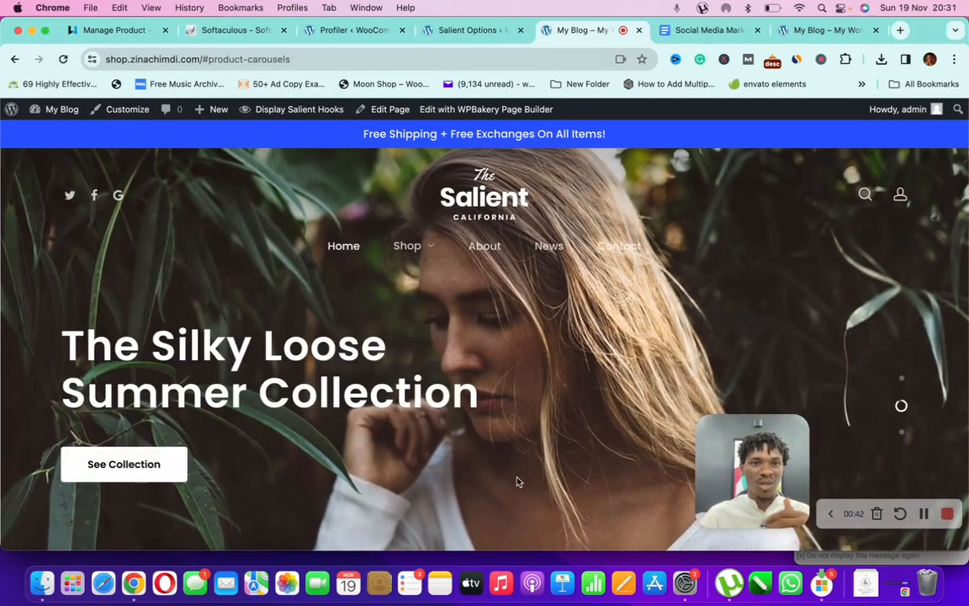
scroll(516, 435, "down", 1)
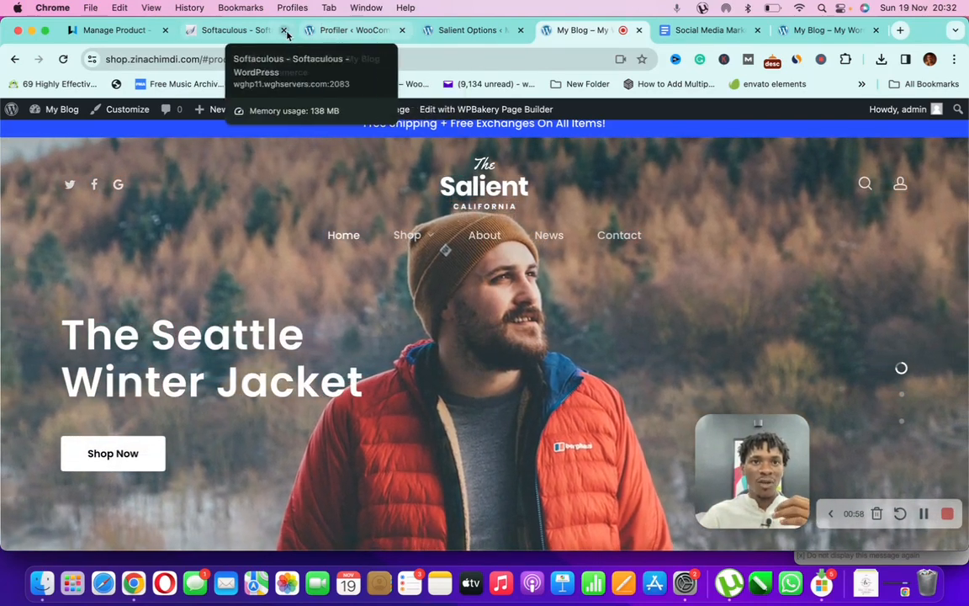
Check the WooCommerce setup wizard's current page and the product areas of the My Blog storefront homepage.
left_click(257, 31)
left_click(332, 31)
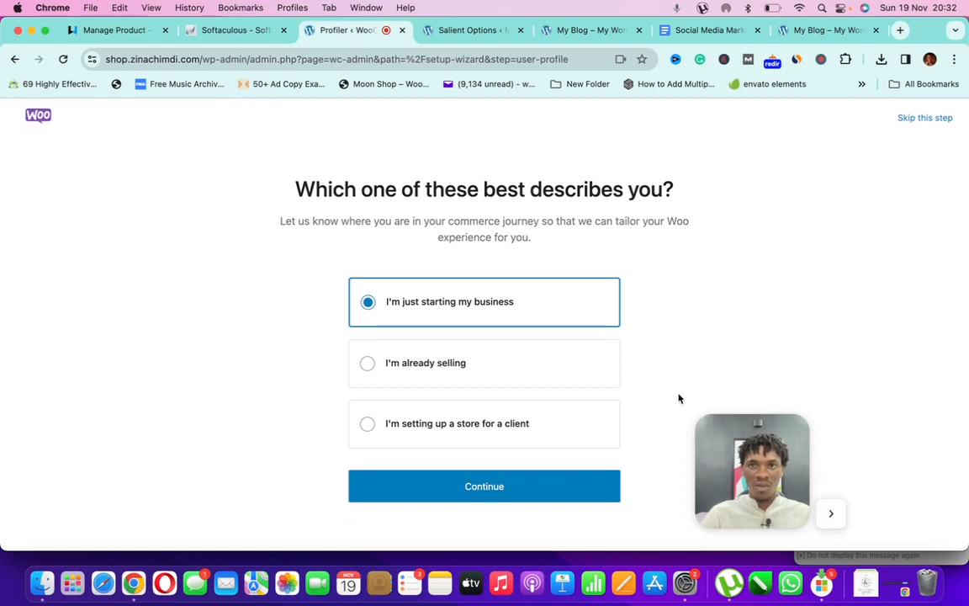
left_click(805, 31)
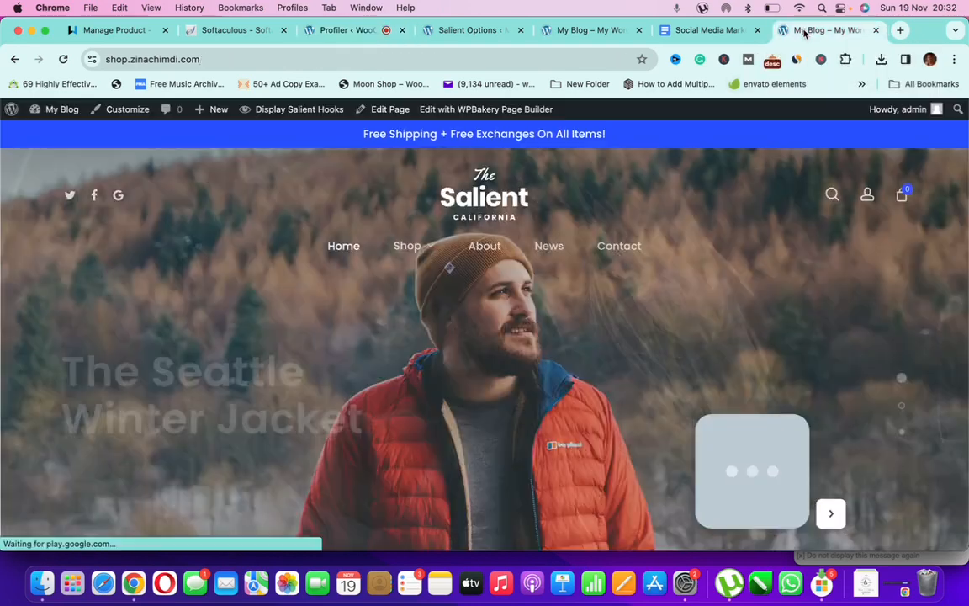
scroll(525, 293, "down", 10)
scroll(480, 230, "up", 3)
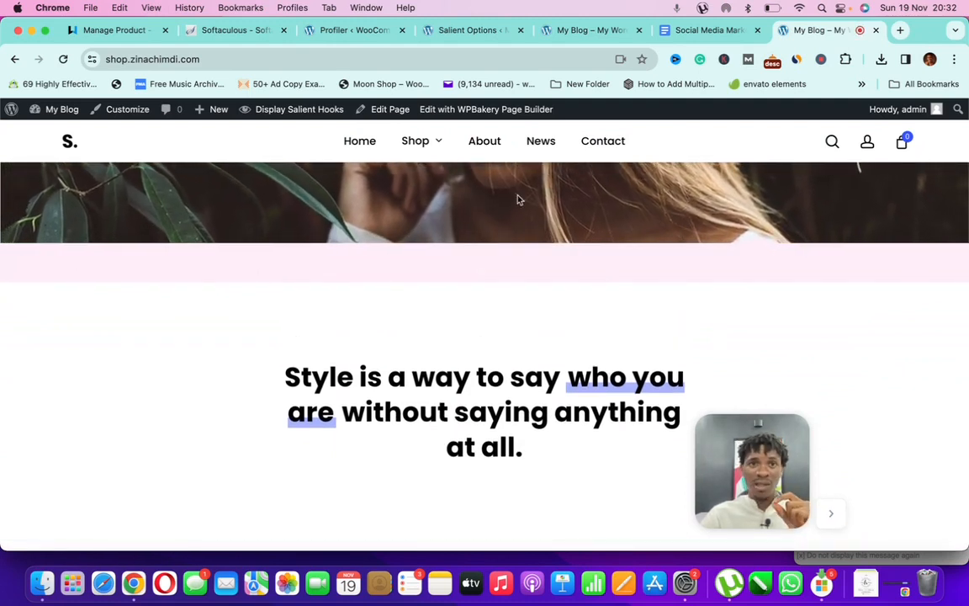
Complete the WooCommerce setup wizard as "I'm just starting my business", selling Clothing and accessories, without any of the free features.
left_click(357, 31)
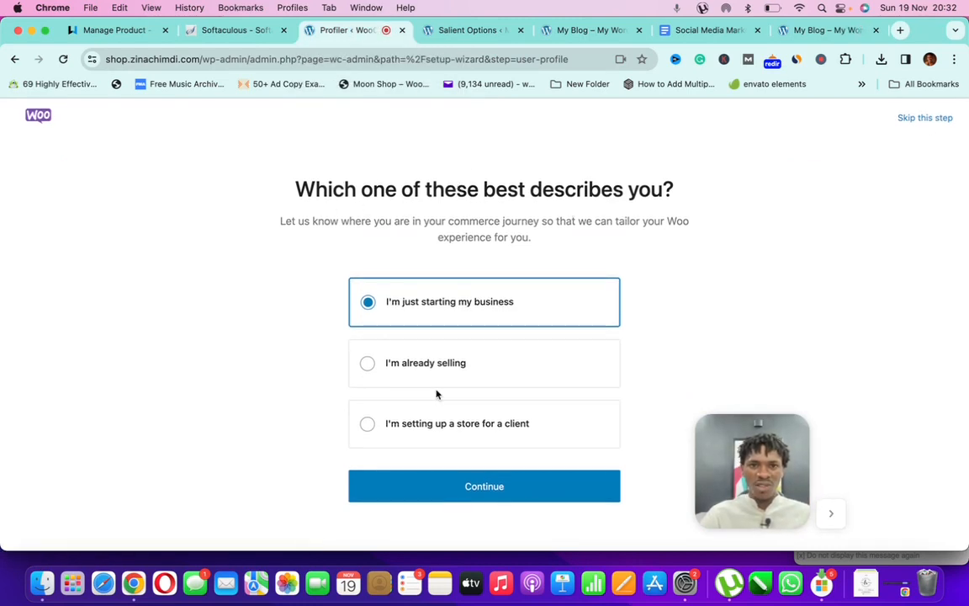
left_click(481, 487)
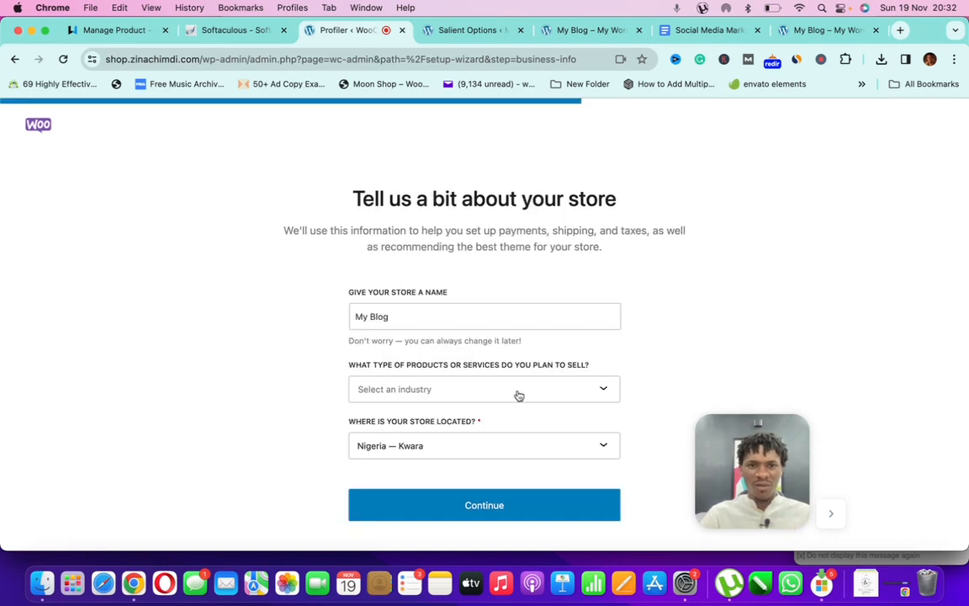
left_click(450, 391)
left_click(429, 421)
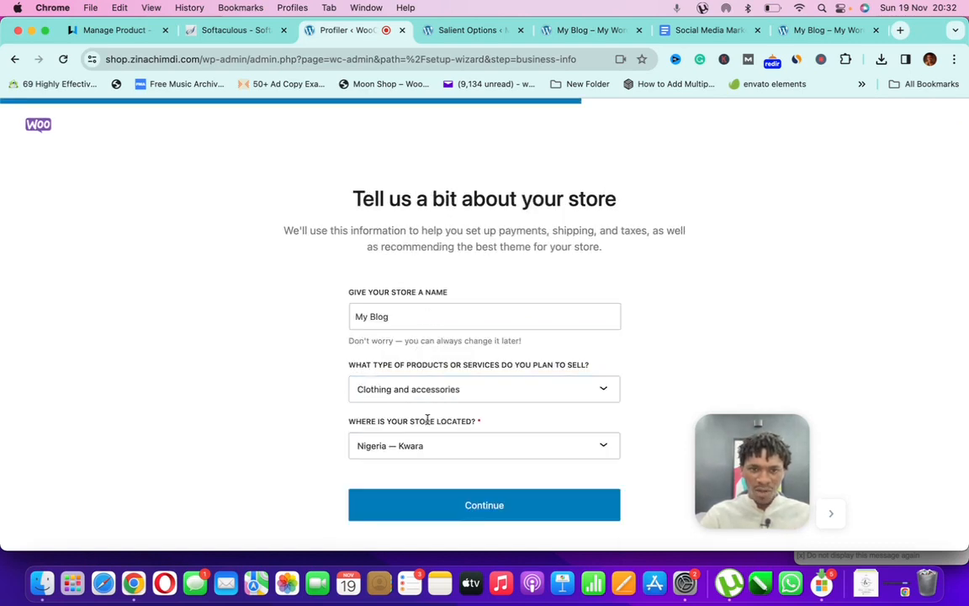
left_click(471, 504)
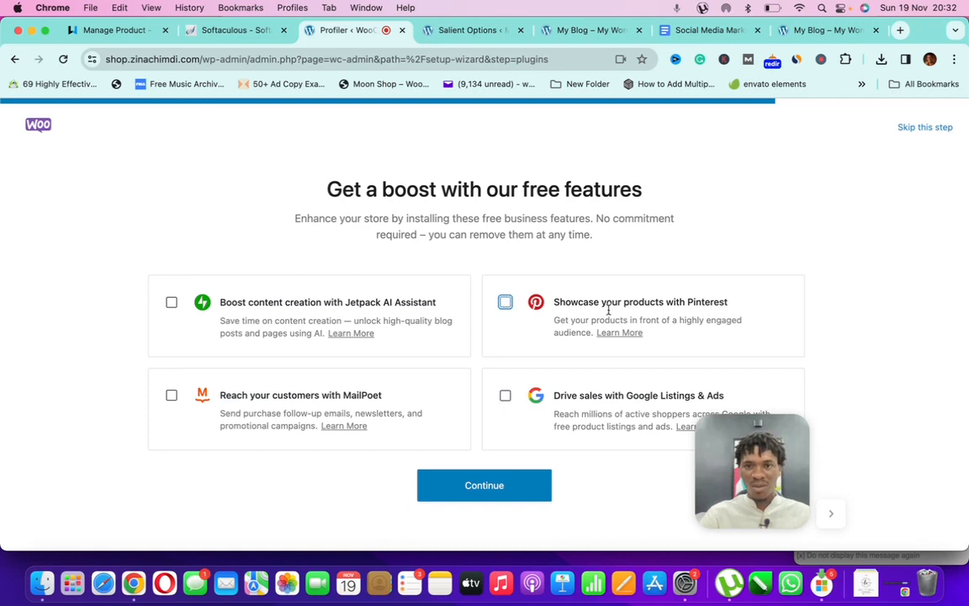
left_click(501, 492)
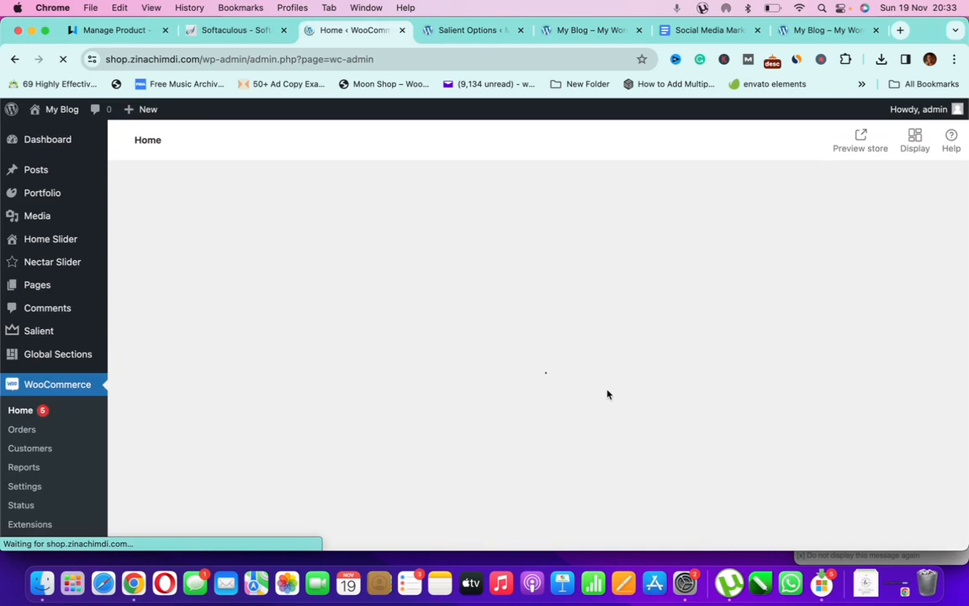
Review the store setup checklist on the WooCommerce home page.
scroll(608, 395, "down", 1)
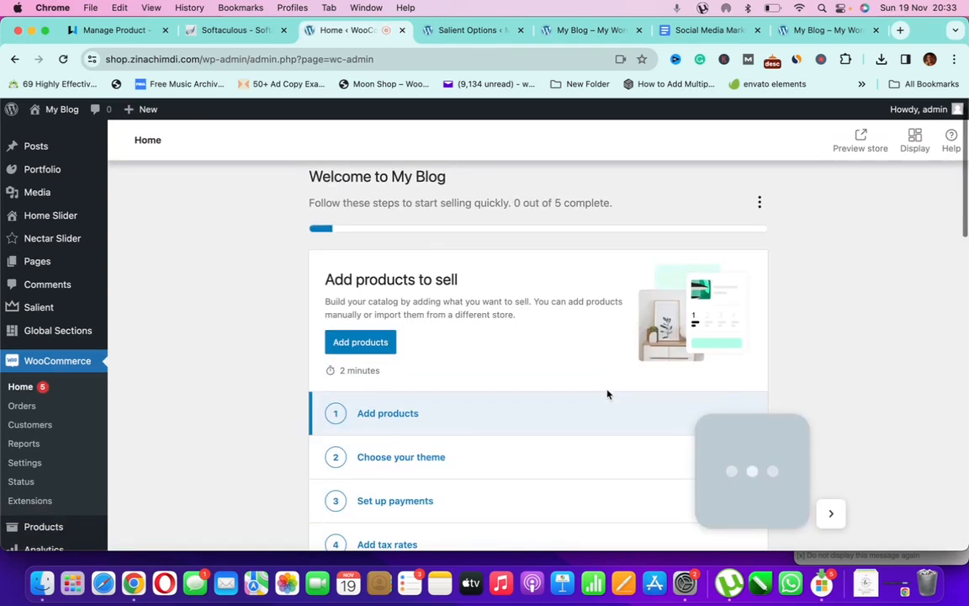
scroll(609, 395, "down", 5)
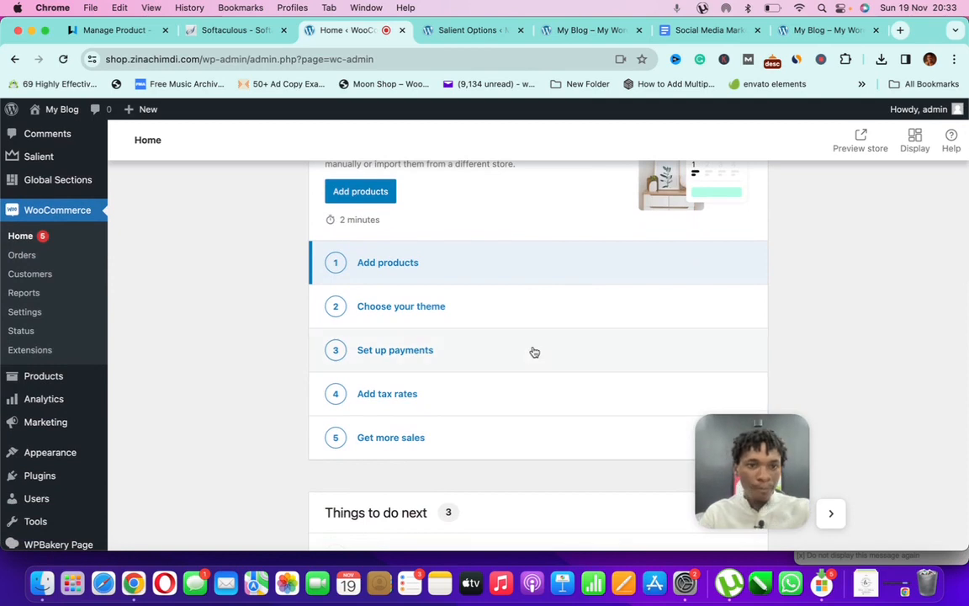
scroll(533, 352, "down", 4)
scroll(534, 352, "up", 7)
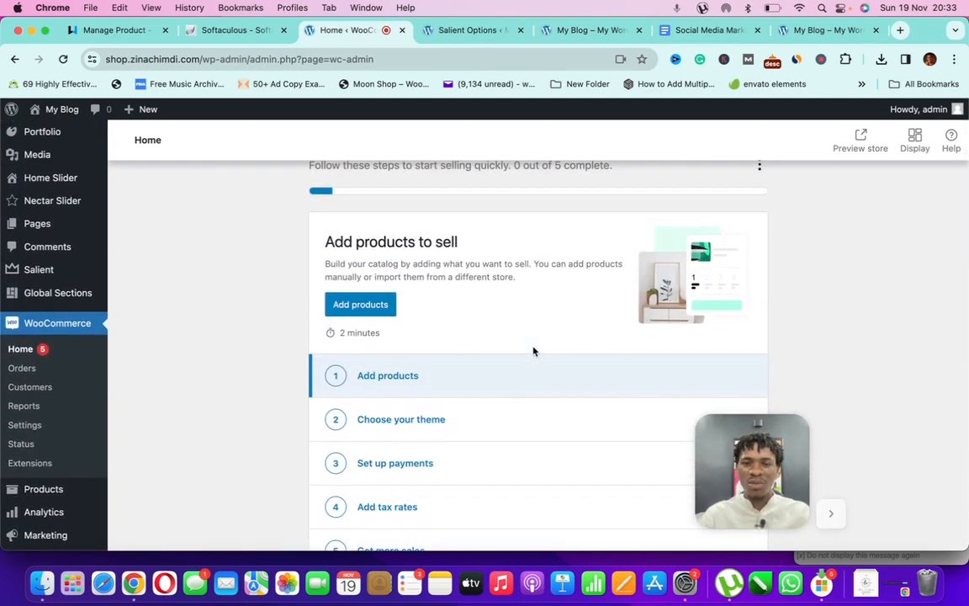
scroll(533, 351, "up", 3)
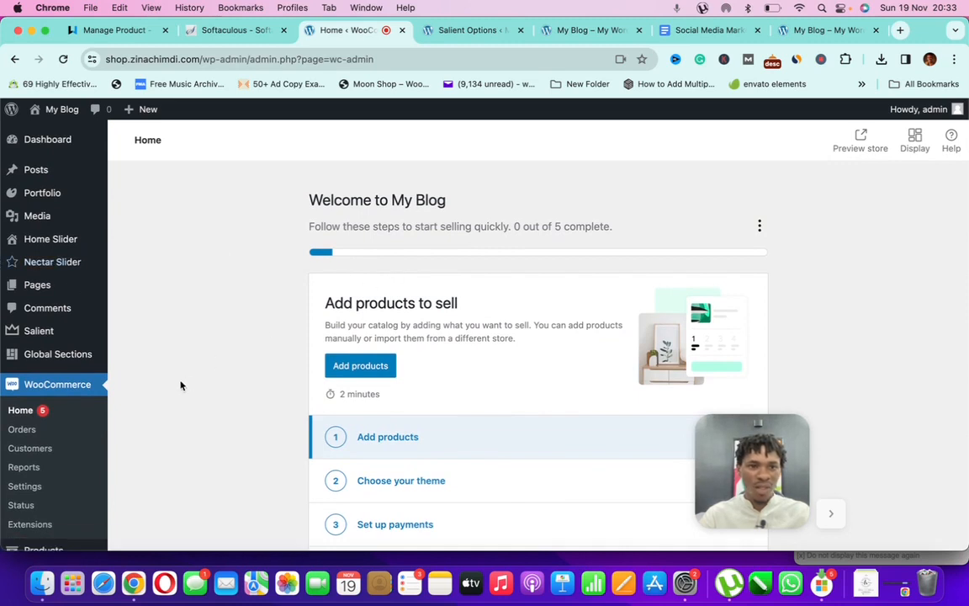
Look through the storefront homepage down to the footer, including the Shop menu's categories and product types.
left_click(812, 32)
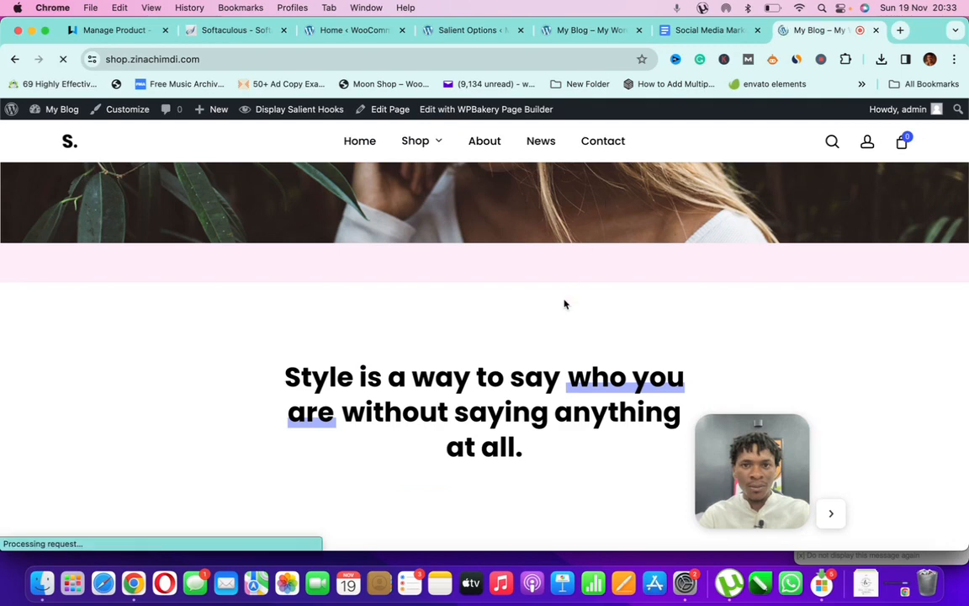
scroll(564, 304, "down", 10)
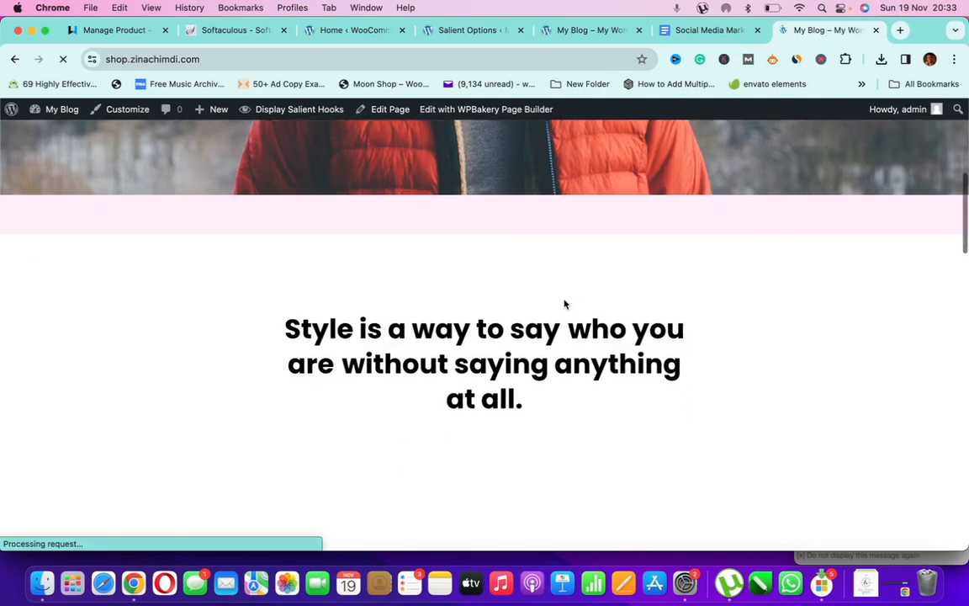
scroll(564, 304, "down", 5)
scroll(522, 252, "up", 1)
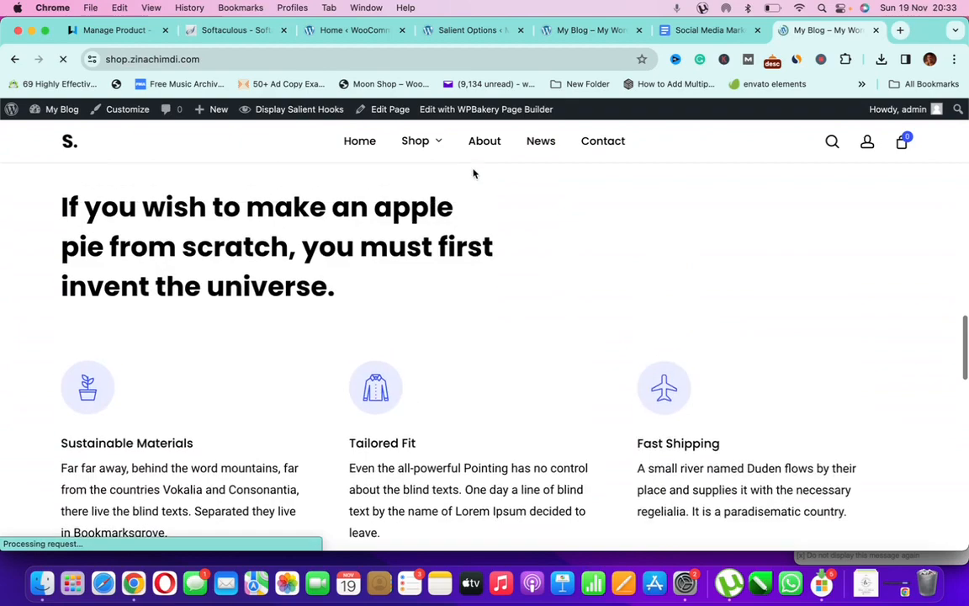
mouse_move(412, 141)
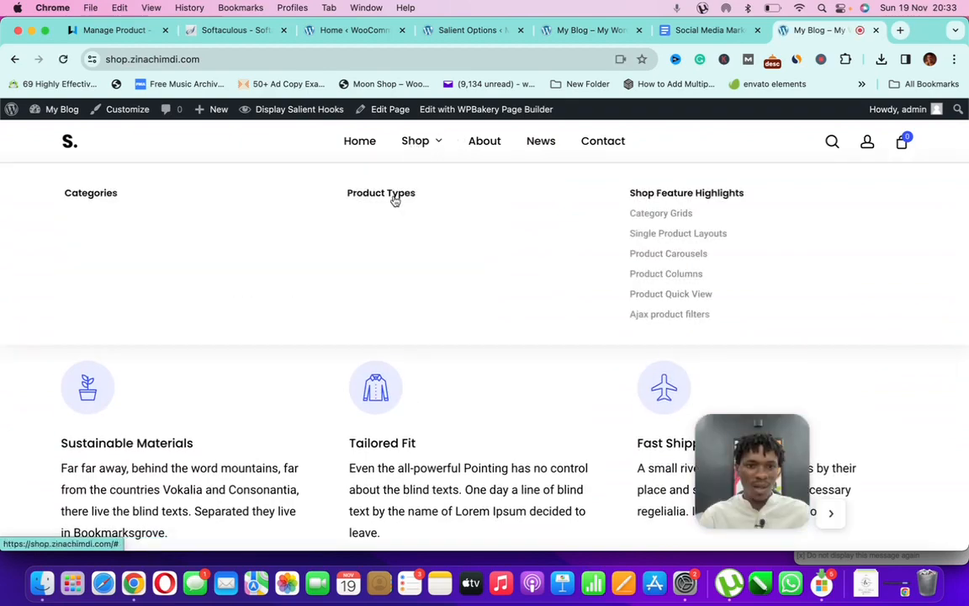
scroll(520, 401, "down", 15)
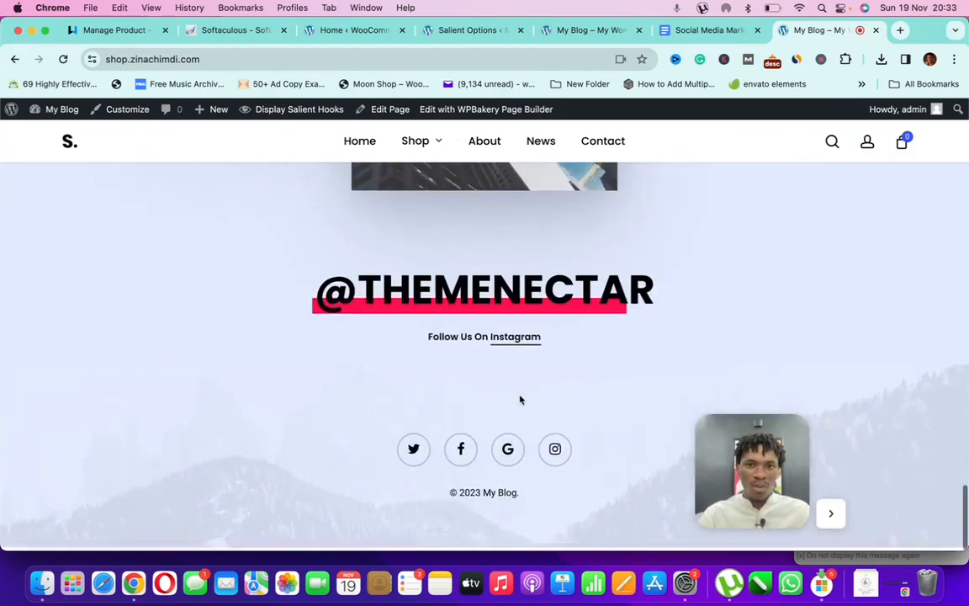
scroll(569, 109, "up", 12)
left_click(365, 30)
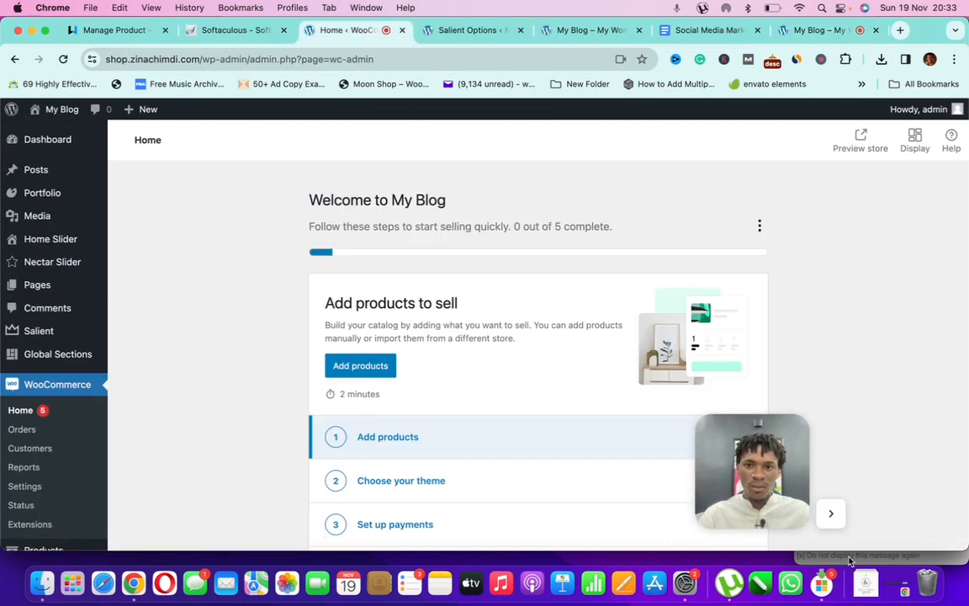
left_click(832, 516)
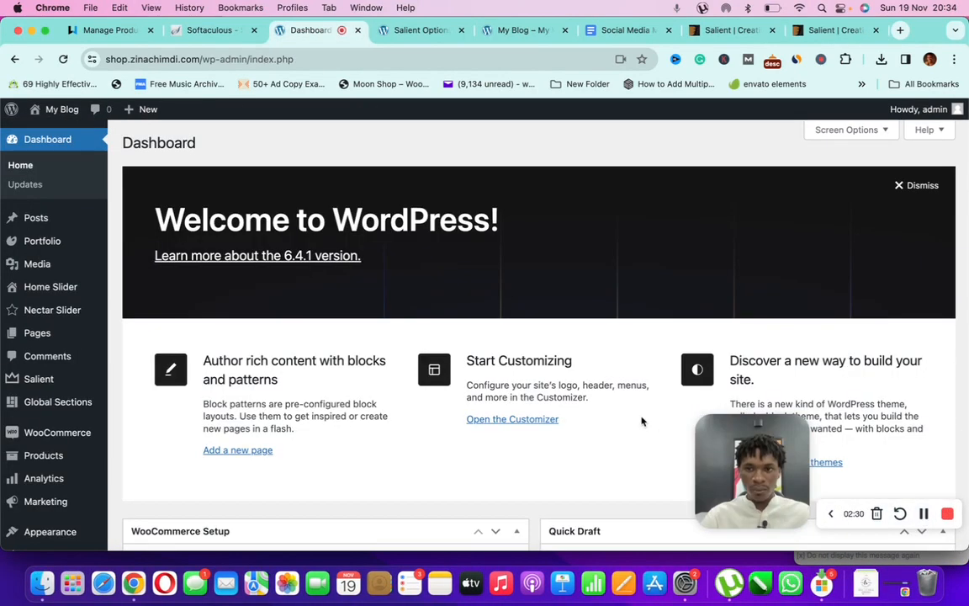
mouse_move(61, 280)
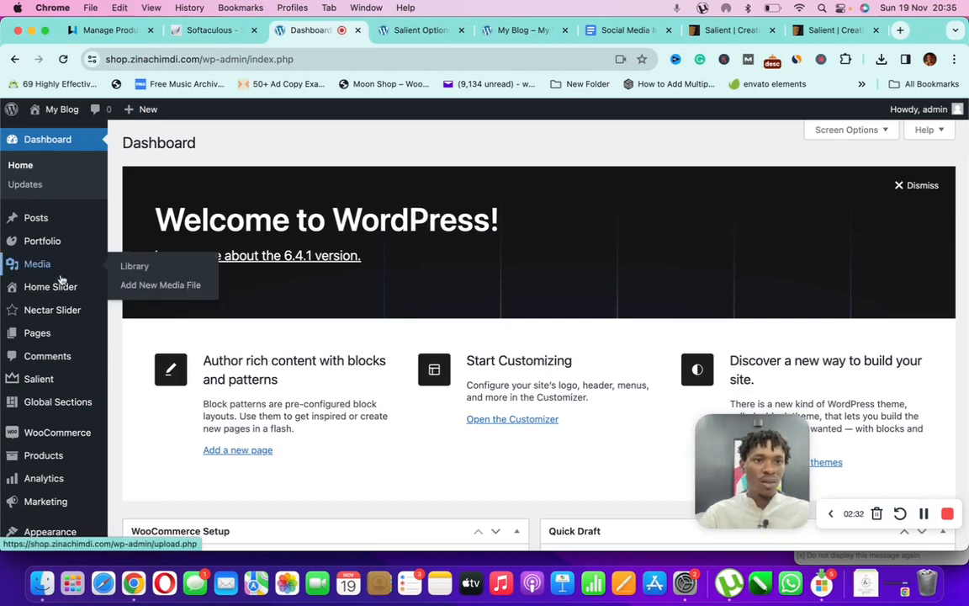
mouse_move(50, 321)
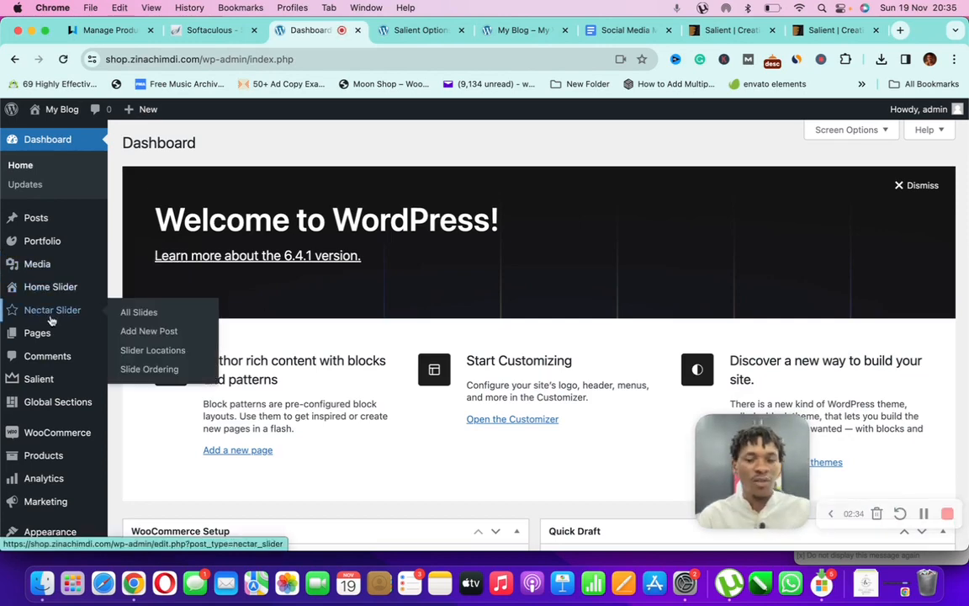
Filter the Salient theme's demos on the Envato preview by Shop and open the eCommerce Ultimate demo.
left_click(810, 31)
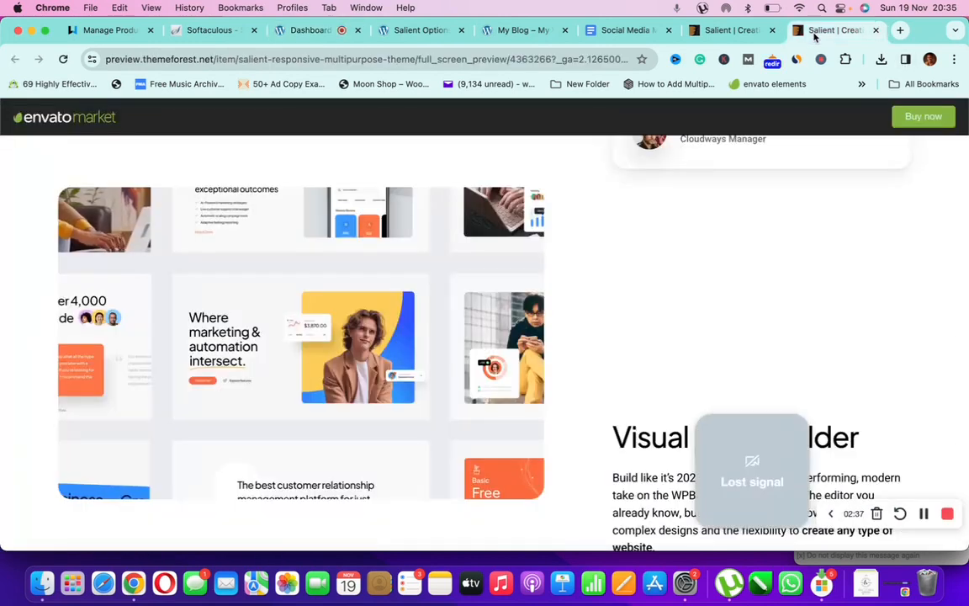
scroll(556, 283, "down", 15)
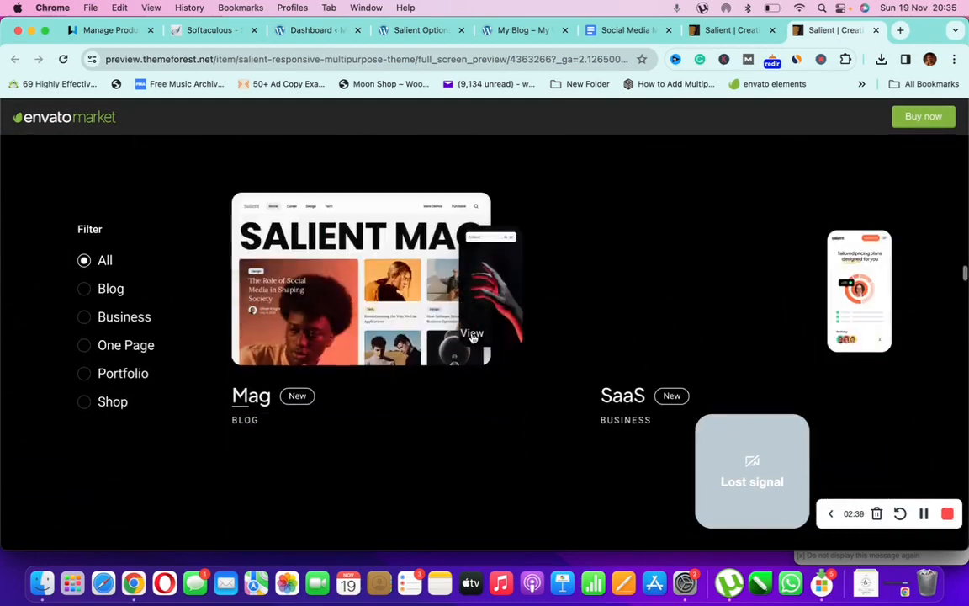
left_click(85, 402)
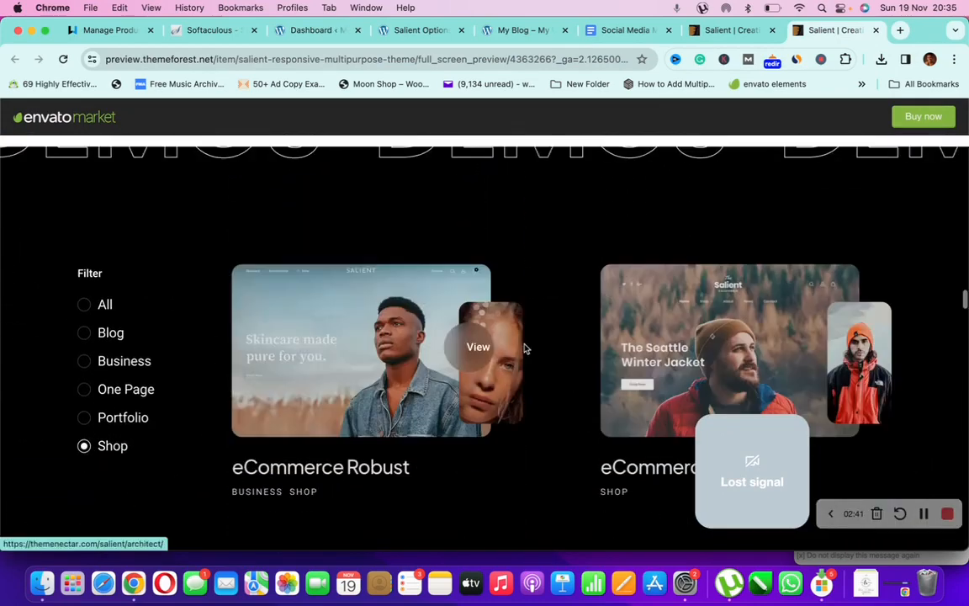
scroll(750, 242, "down", 2)
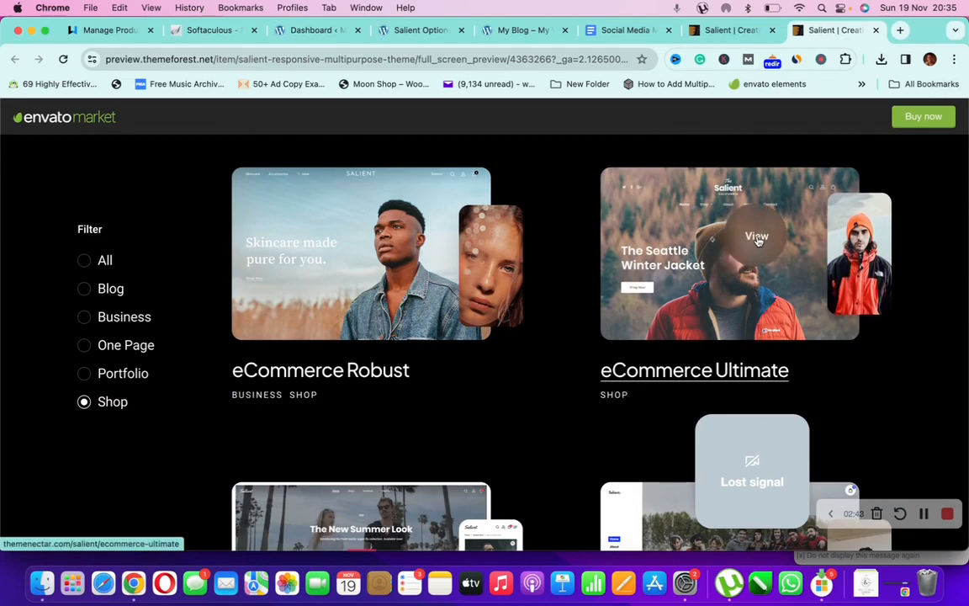
left_click(751, 243)
Close the two leftover Salient theme preview tabs, keeping the eCommerce Ultimate demo open.
left_click(784, 30)
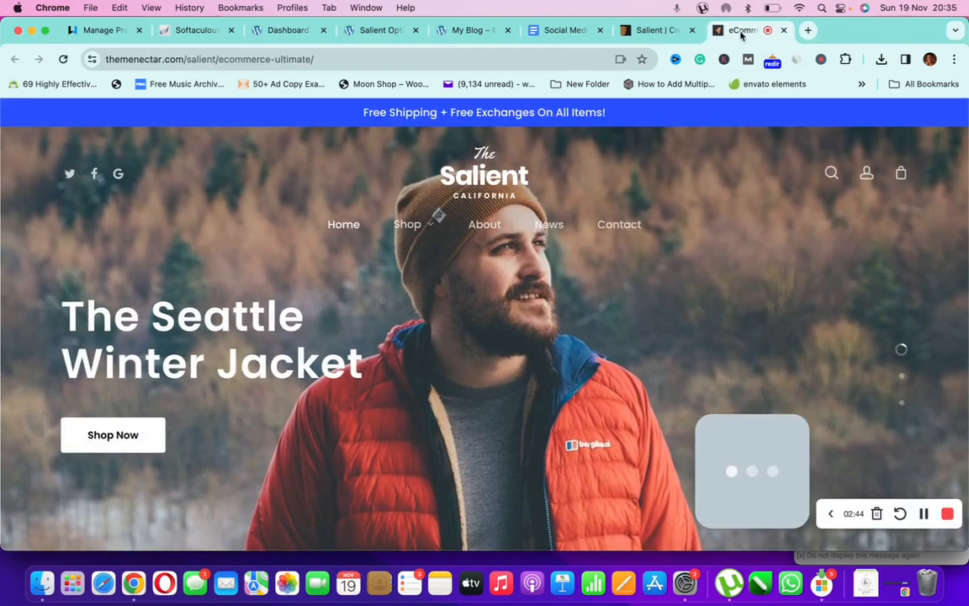
left_click(660, 30)
left_click(691, 30)
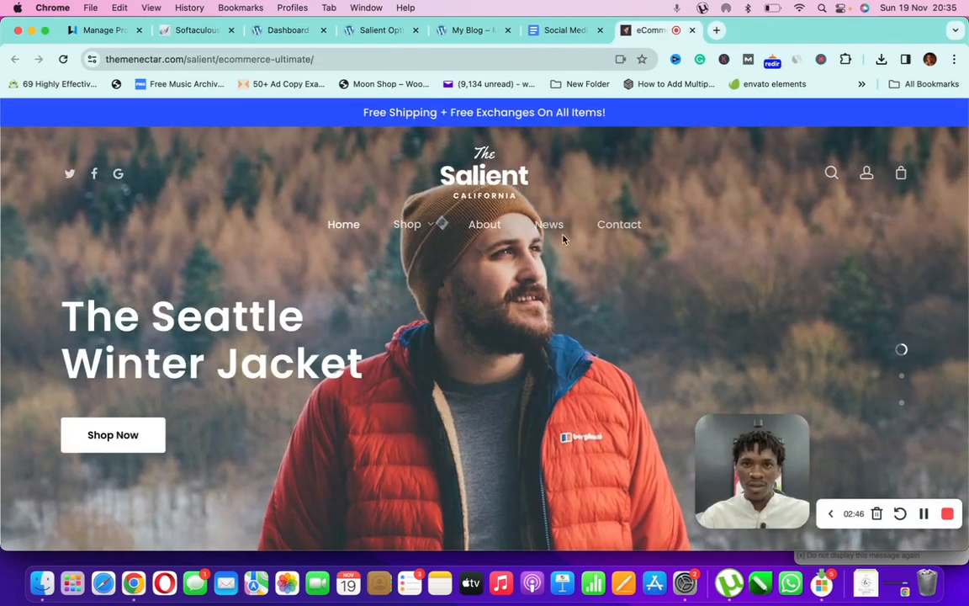
Compare the eCommerce Ultimate demo's product sections with the same area of the My Blog homepage.
scroll(506, 223, "down", 5)
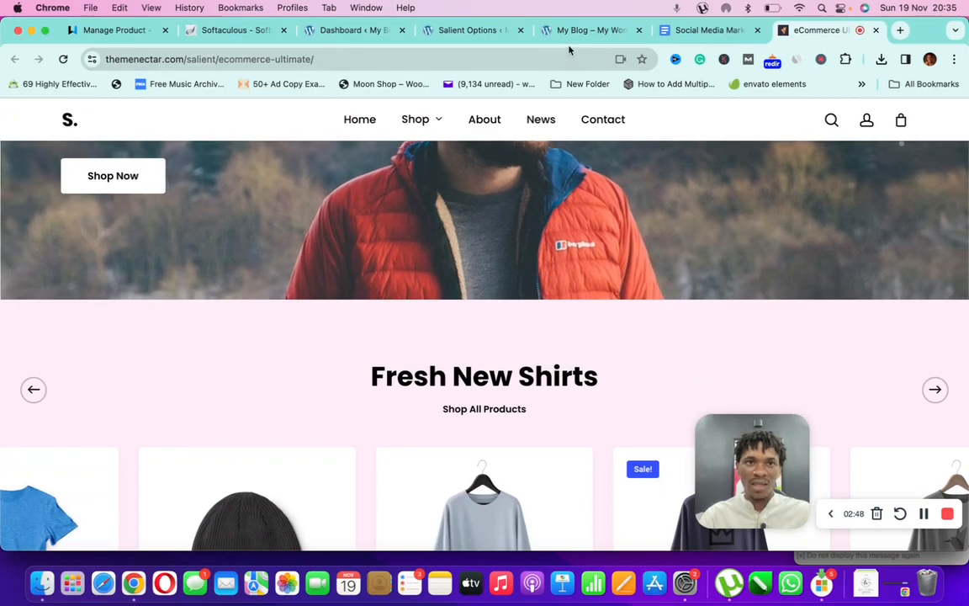
left_click(580, 30)
scroll(405, 336, "down", 5)
scroll(405, 336, "up", 10)
Reload the My Blog homepage and check the area between the hero slider and the style quote for products.
left_click(455, 30)
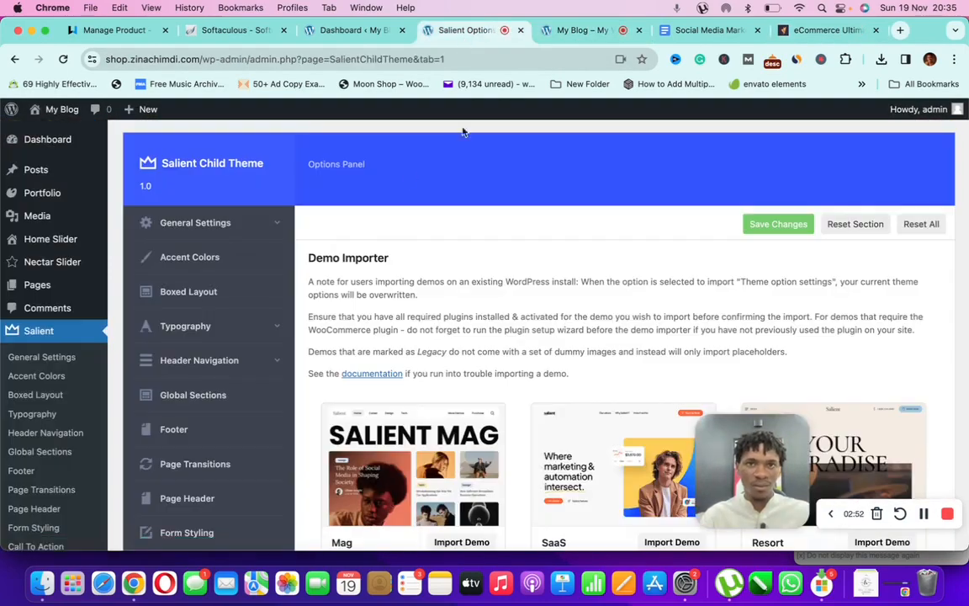
left_click(580, 31)
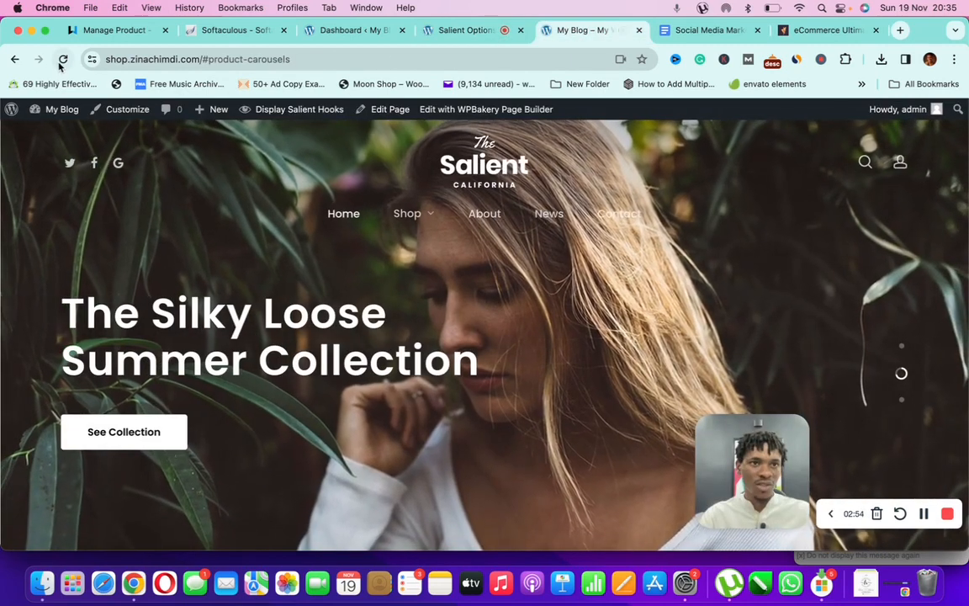
left_click(63, 59)
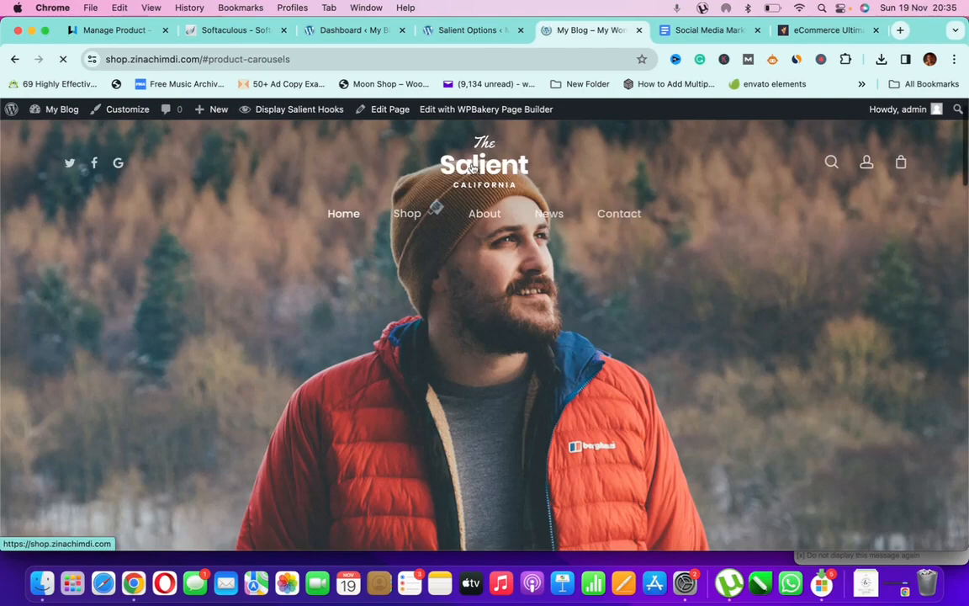
scroll(531, 316, "down", 2)
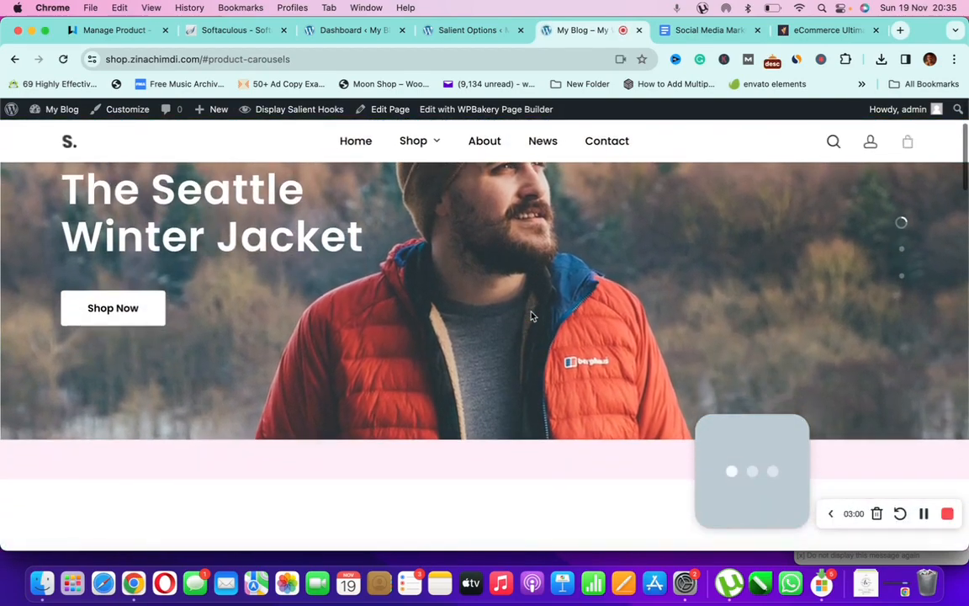
scroll(531, 316, "up", 3)
scroll(531, 313, "down", 6)
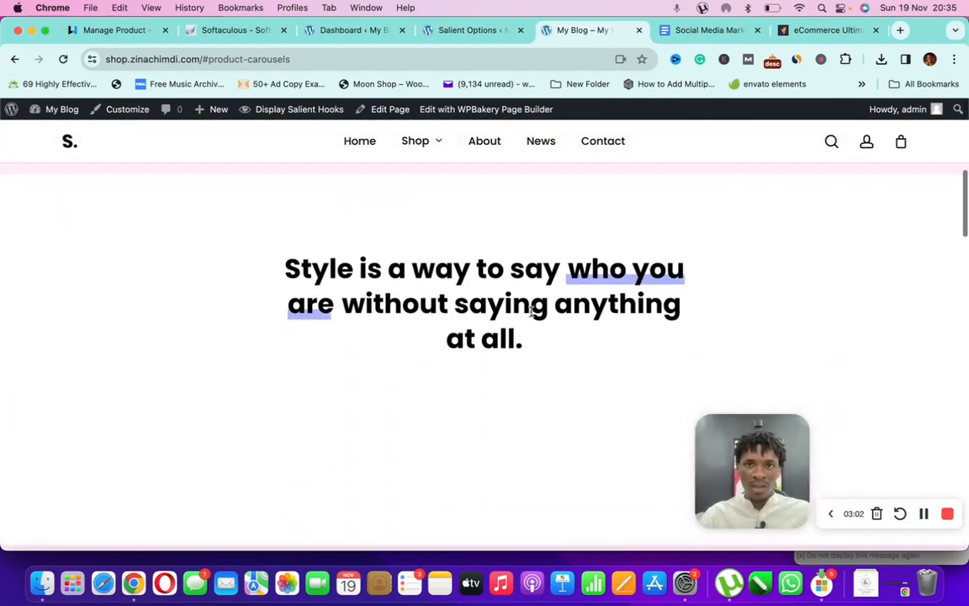
scroll(531, 311, "down", 2)
Look through the eCommerce Ultimate demo's shirt carousel and category tiles down to The Latest Accessories section.
left_click(803, 32)
scroll(505, 320, "down", 3)
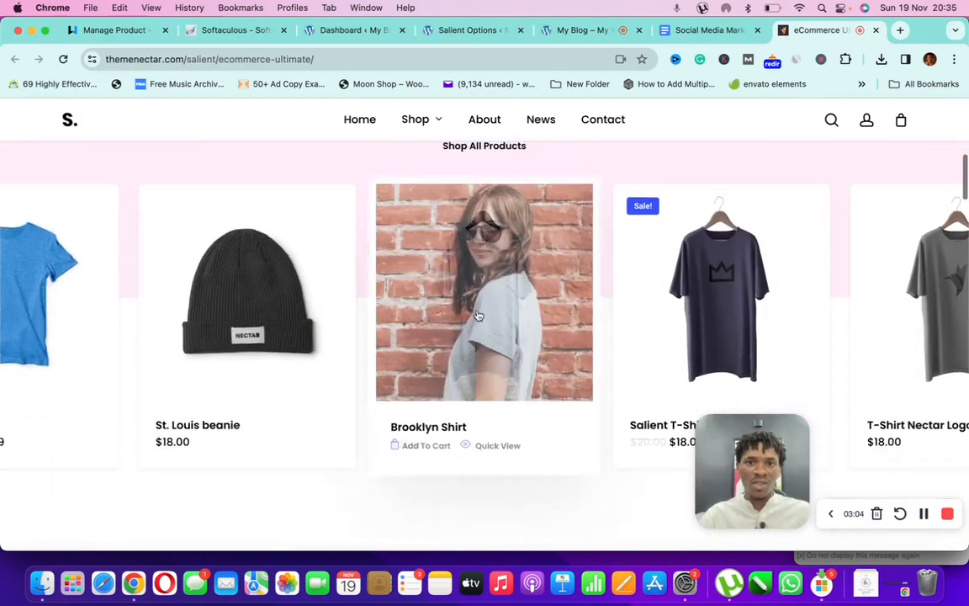
scroll(521, 324, "down", 3)
scroll(532, 327, "down", 5)
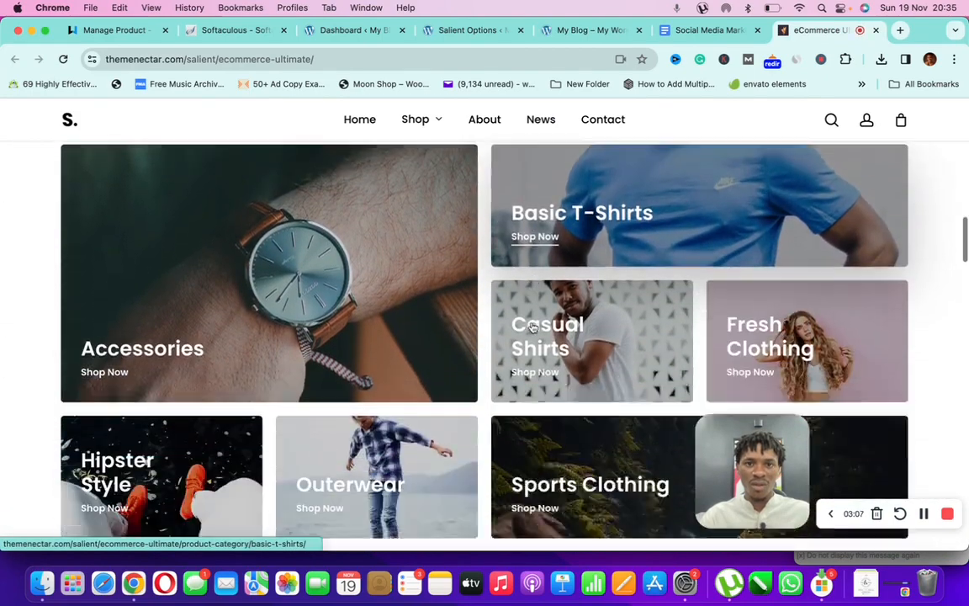
scroll(603, 315, "down", 3)
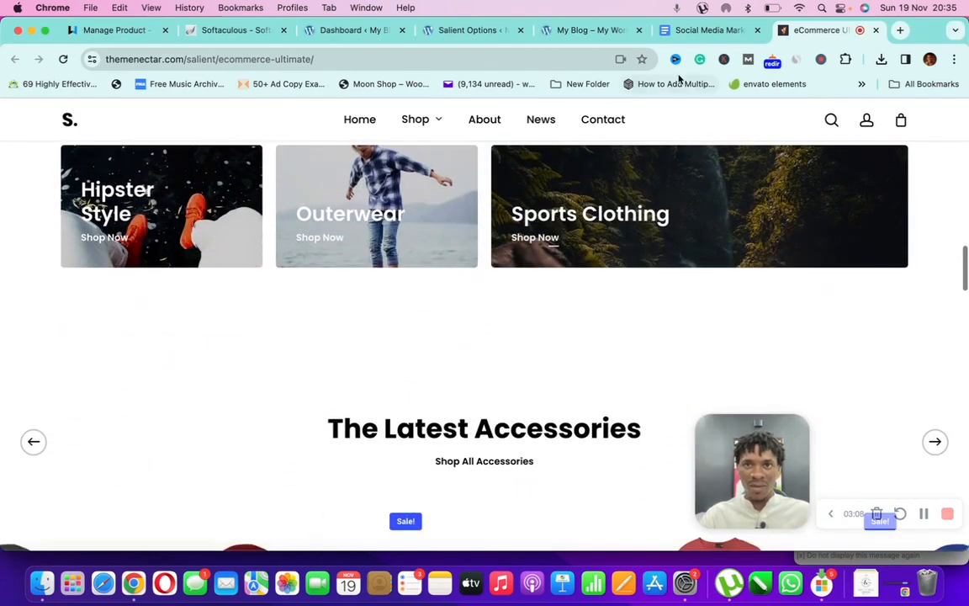
Review the My Blog homepage down to the image section below the feature columns, and return to the header's Shop menu.
left_click(589, 30)
scroll(471, 354, "down", 10)
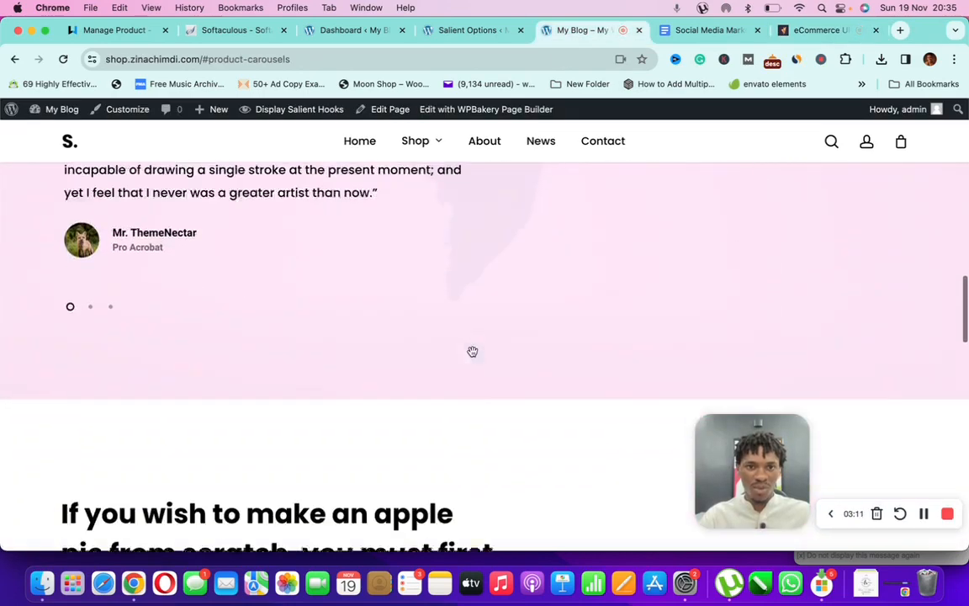
scroll(473, 355, "down", 10)
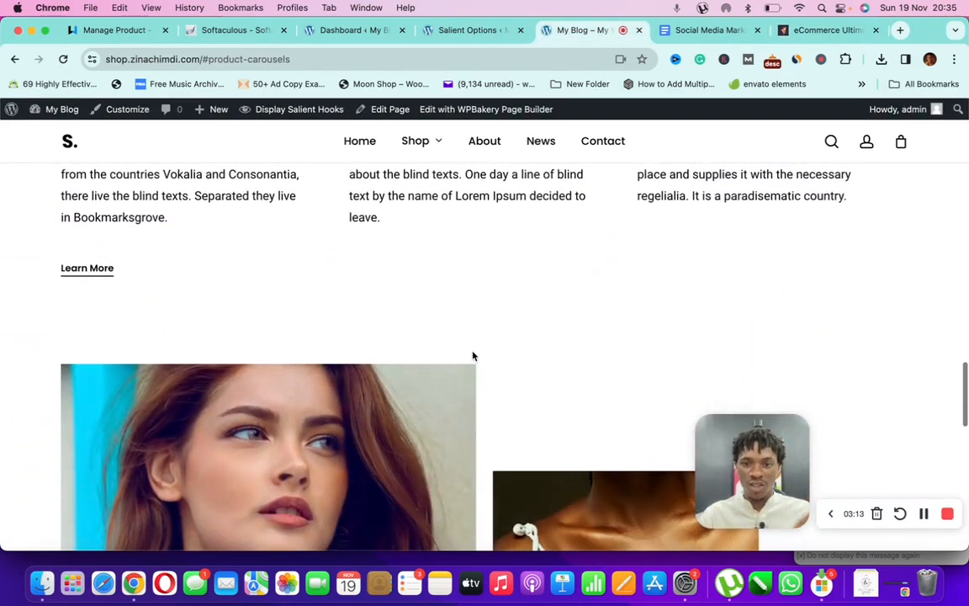
scroll(473, 355, "down", 1)
scroll(472, 356, "up", 10)
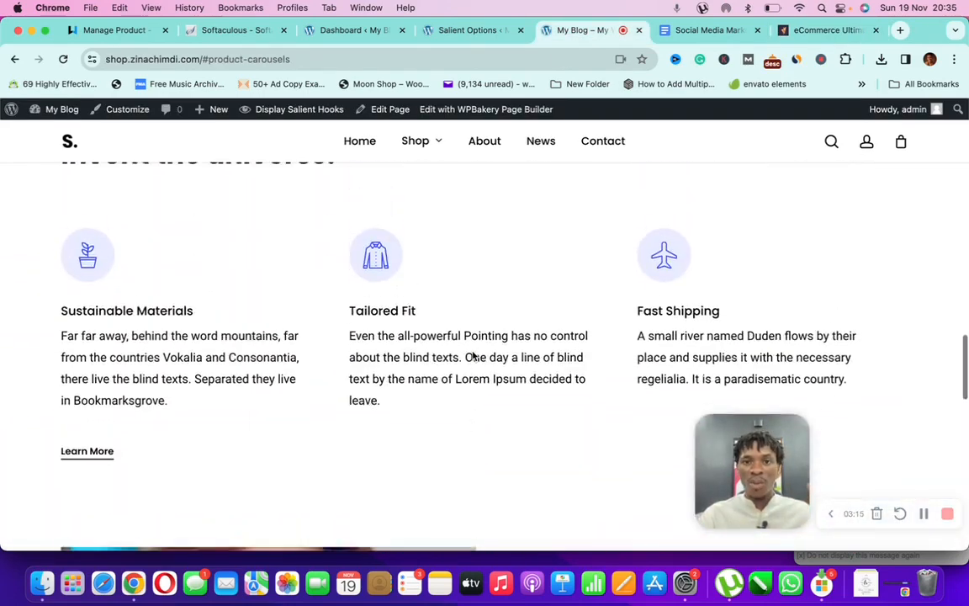
scroll(472, 356, "up", 10)
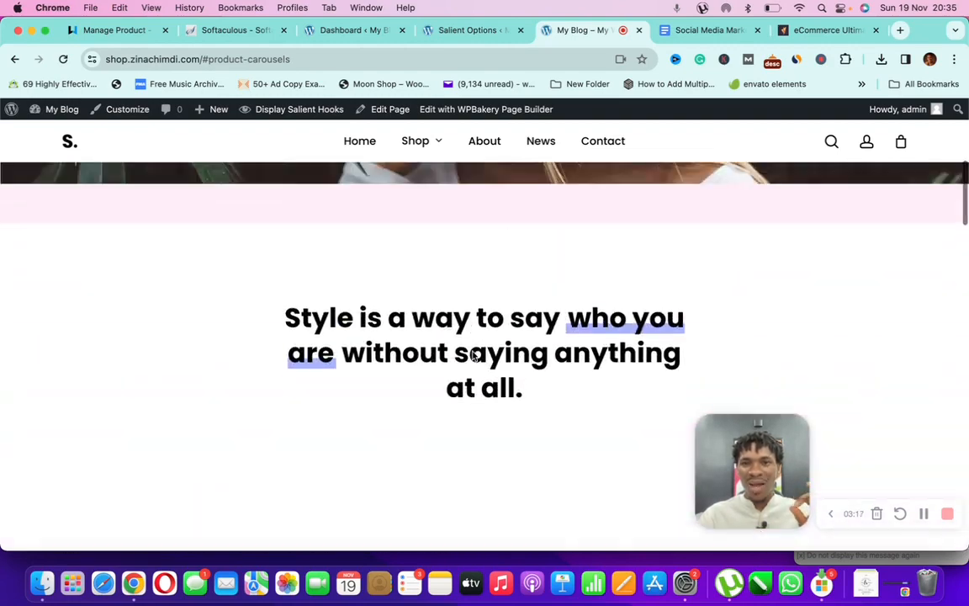
scroll(473, 356, "up", 10)
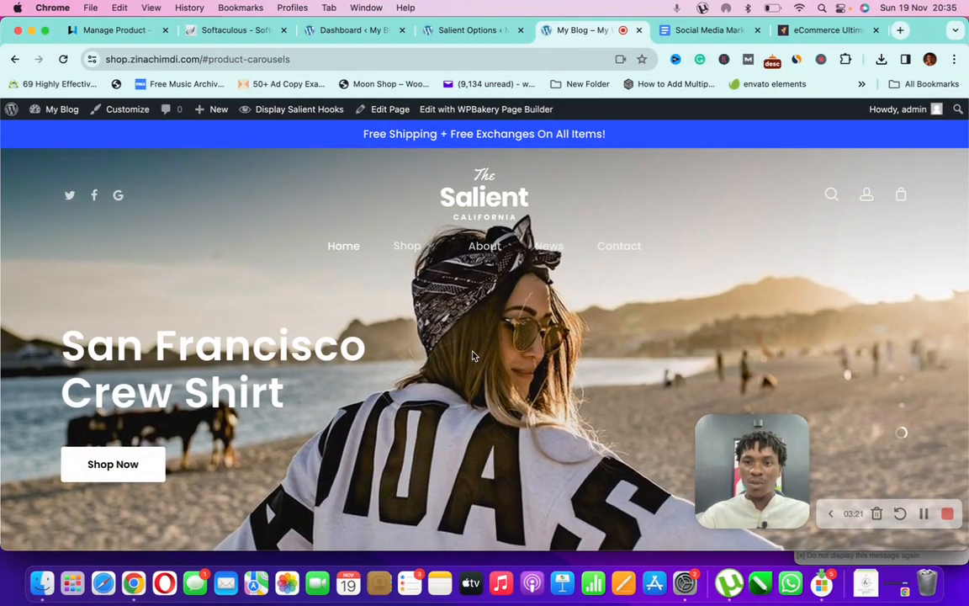
scroll(540, 338, "down", 3)
scroll(483, 302, "up", 3)
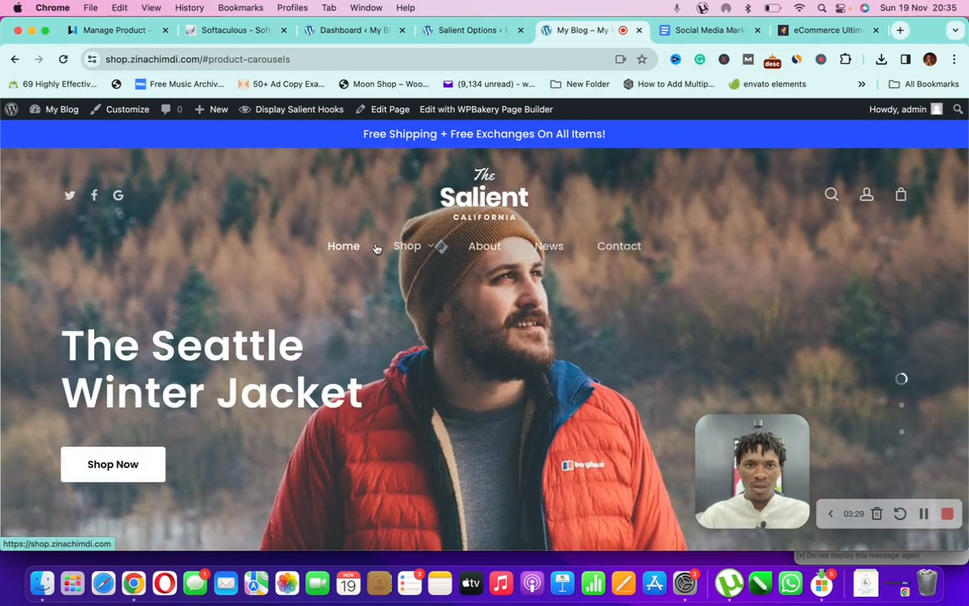
mouse_move(424, 249)
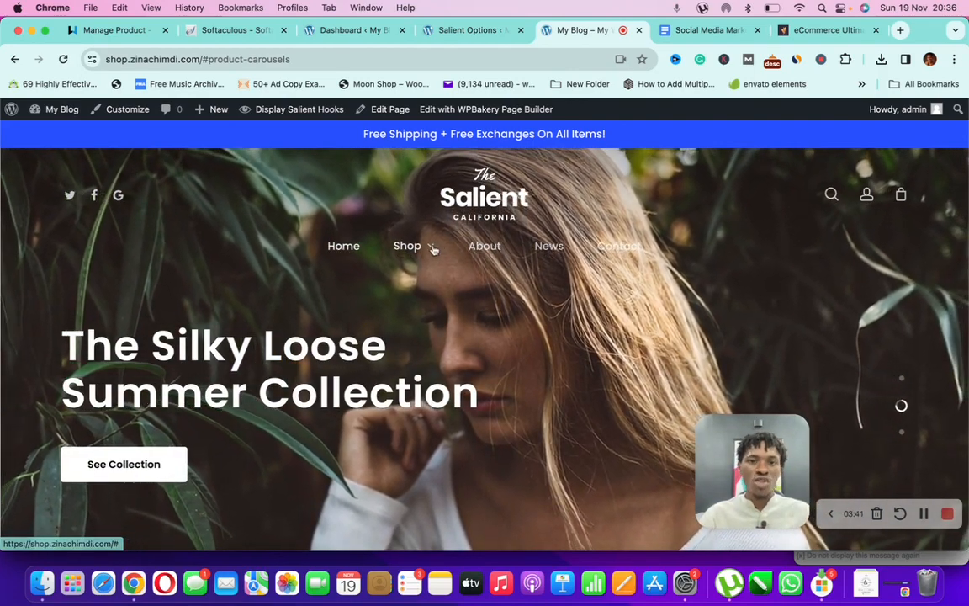
mouse_move(431, 249)
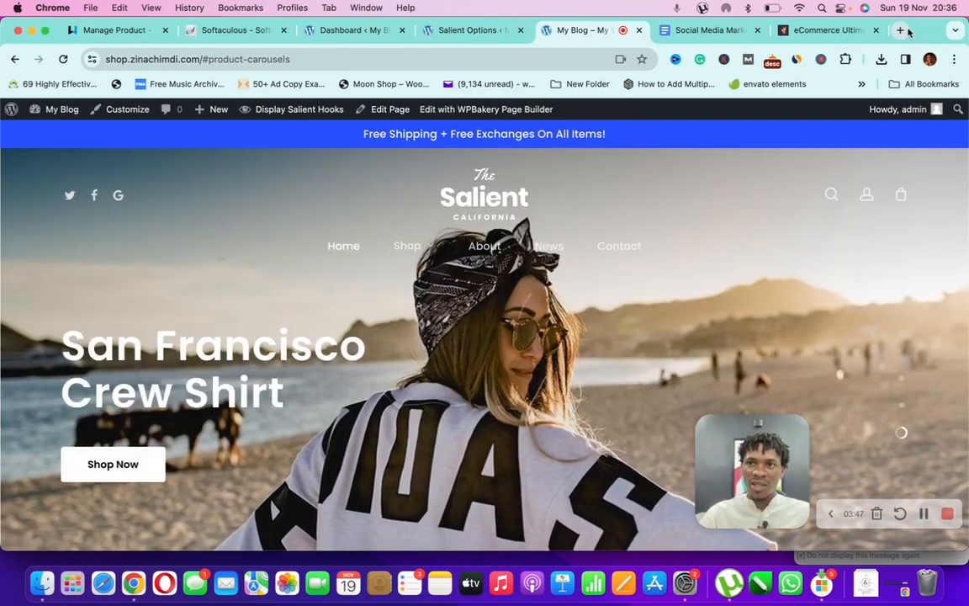
Open vspbotanics.com in a new browser tab and examine its Shop menu, including the Skin concern and Skin type submenus.
left_click(900, 30)
type("vspbotanics.com")
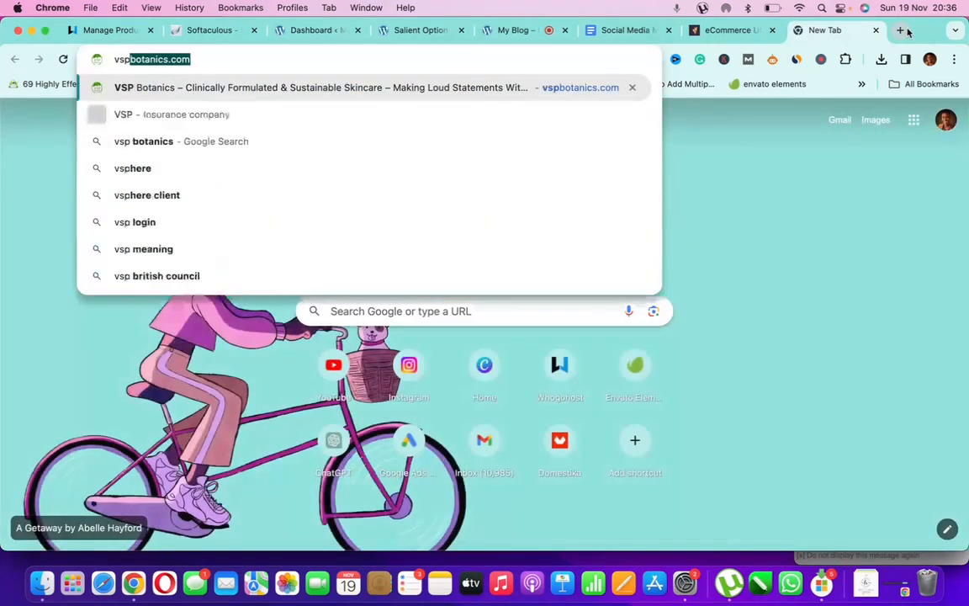
key("Return")
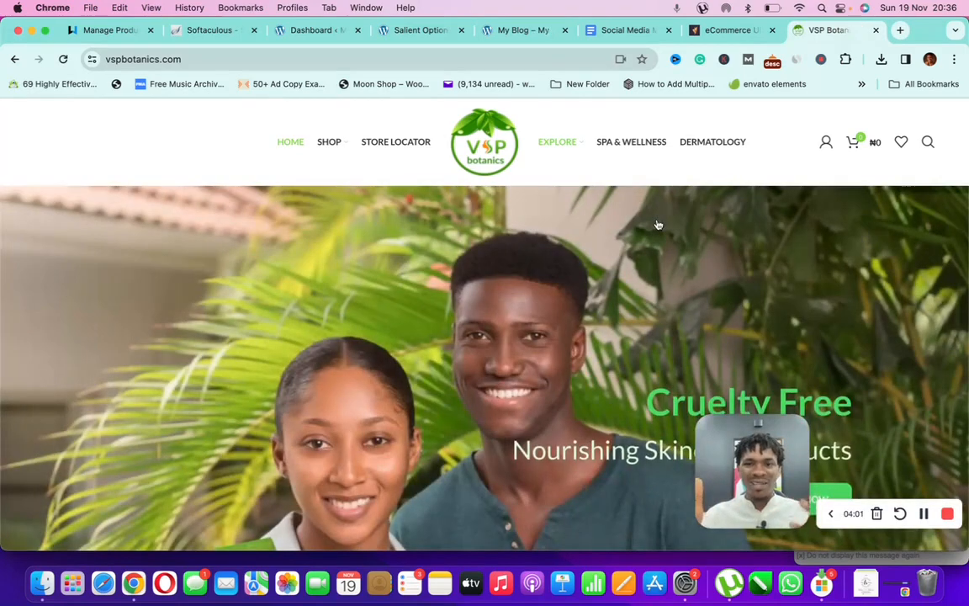
scroll(659, 225, "down", 2)
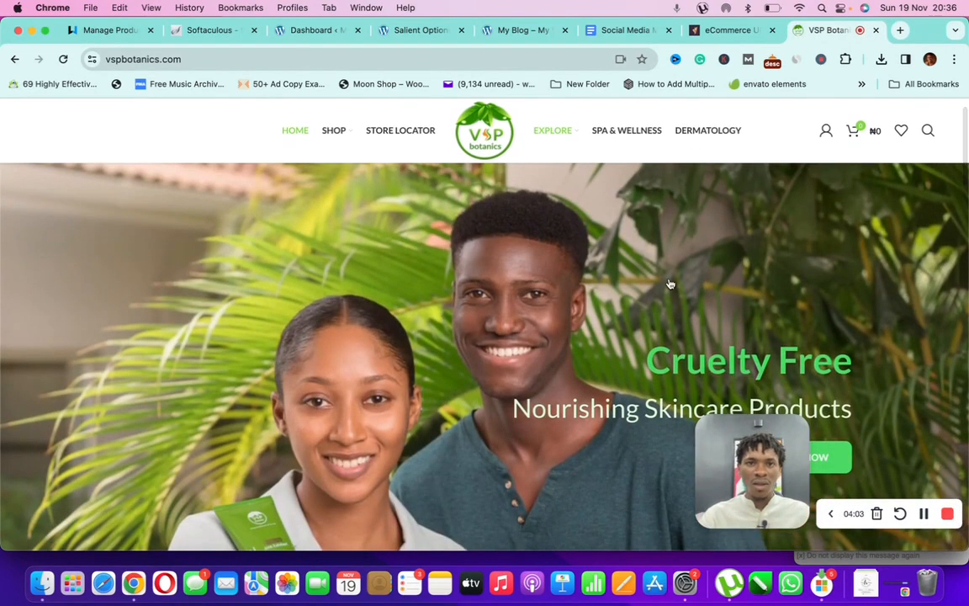
scroll(695, 339, "down", 1)
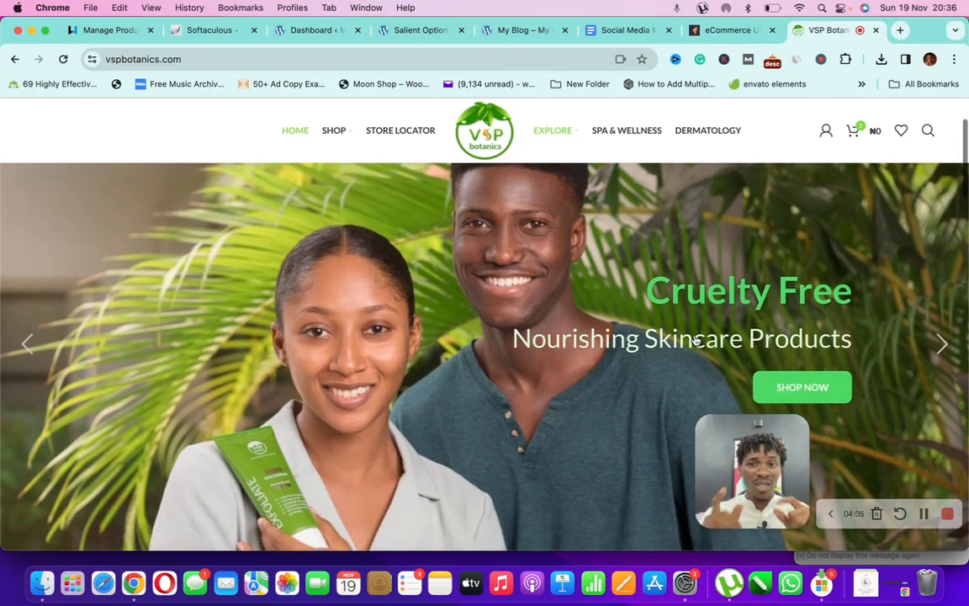
mouse_move(352, 141)
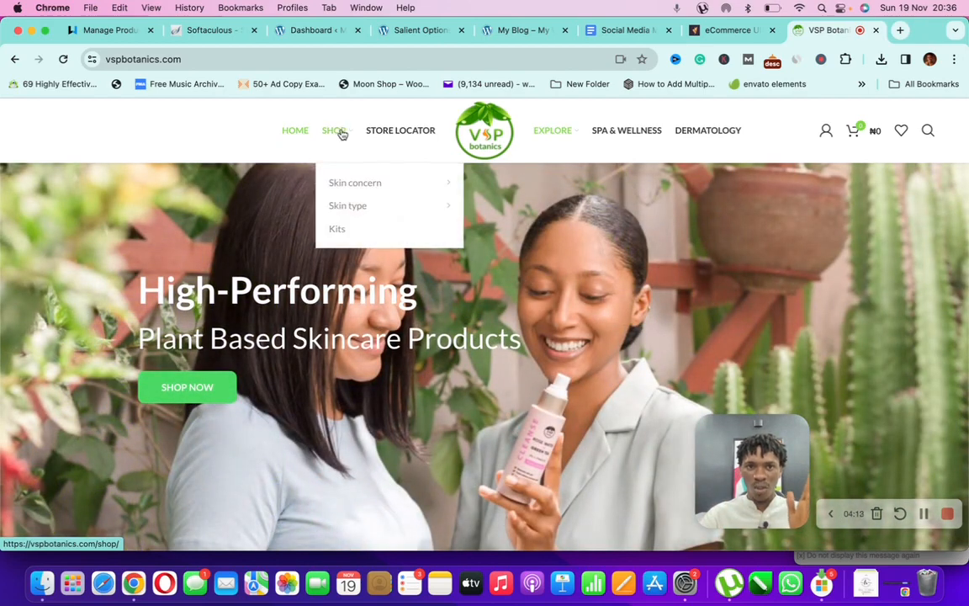
mouse_move(371, 183)
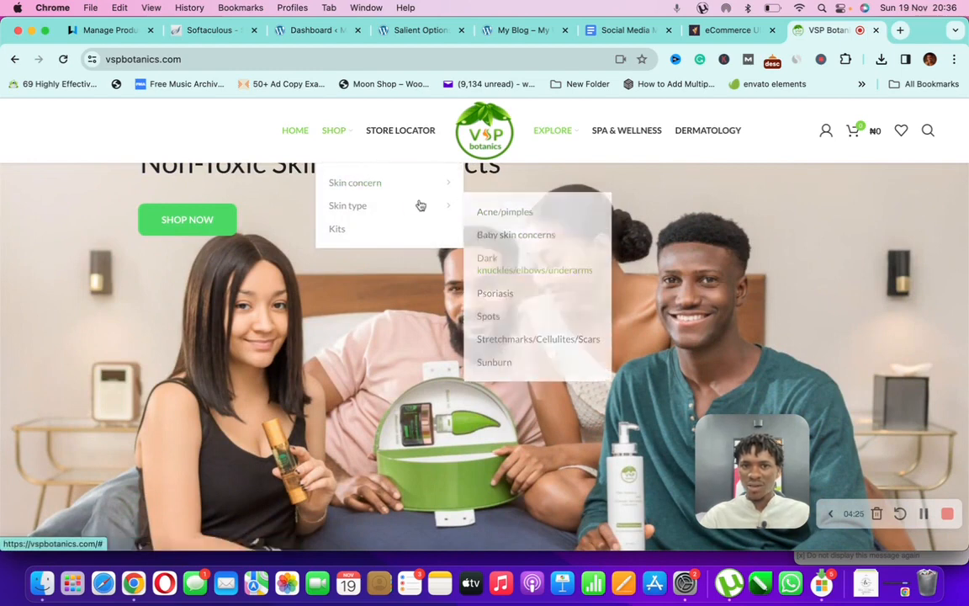
mouse_move(406, 205)
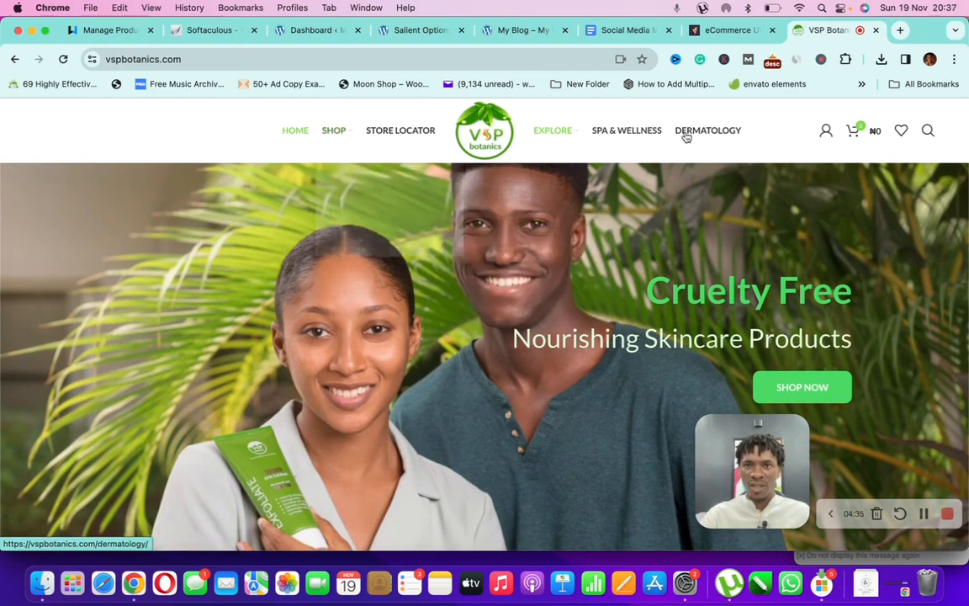
Return to the WordPress dashboard and open the Menus page in the Appearance settings.
left_click(309, 32)
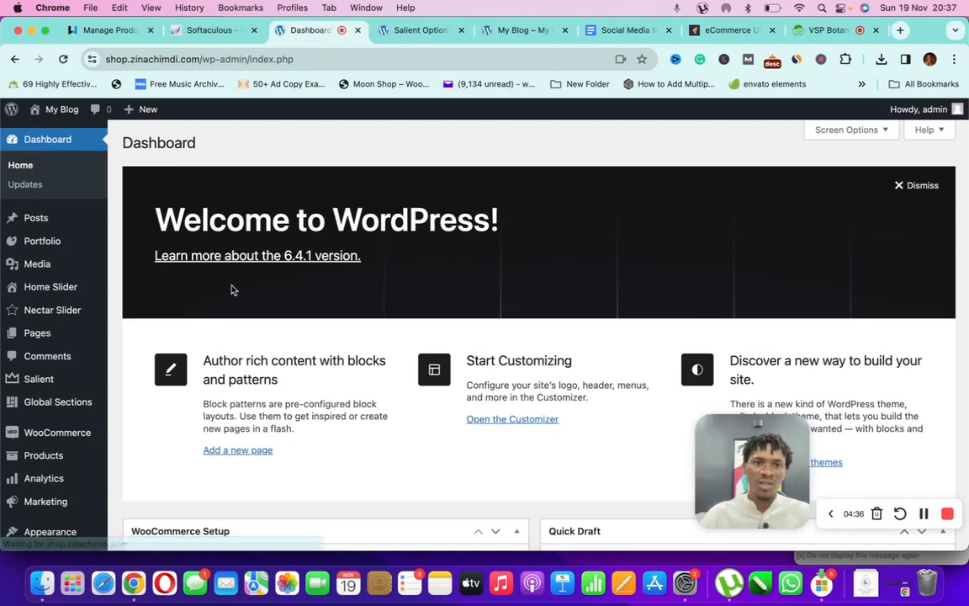
mouse_move(43, 313)
scroll(44, 313, "down", 2)
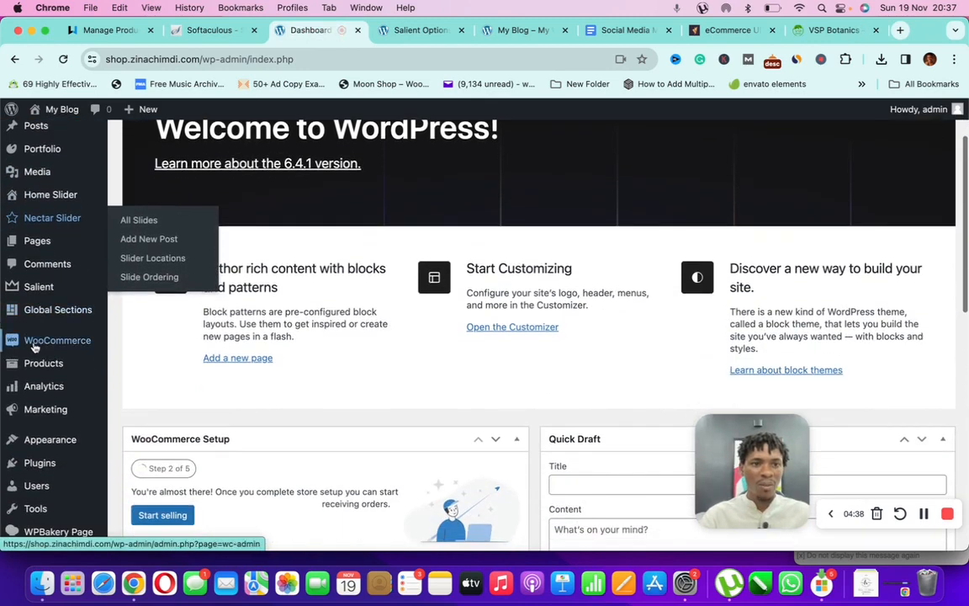
left_click(48, 440)
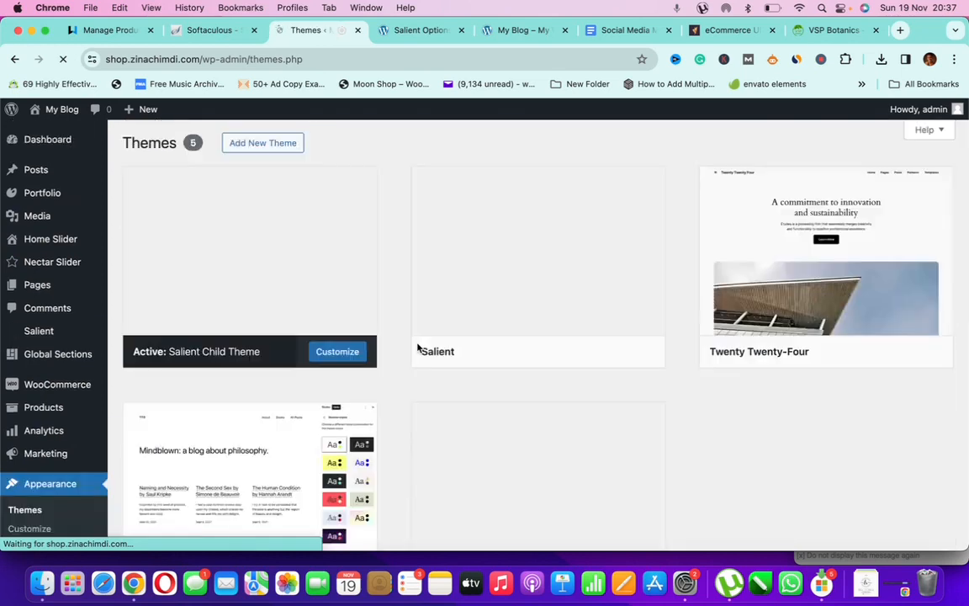
scroll(63, 412, "down", 3)
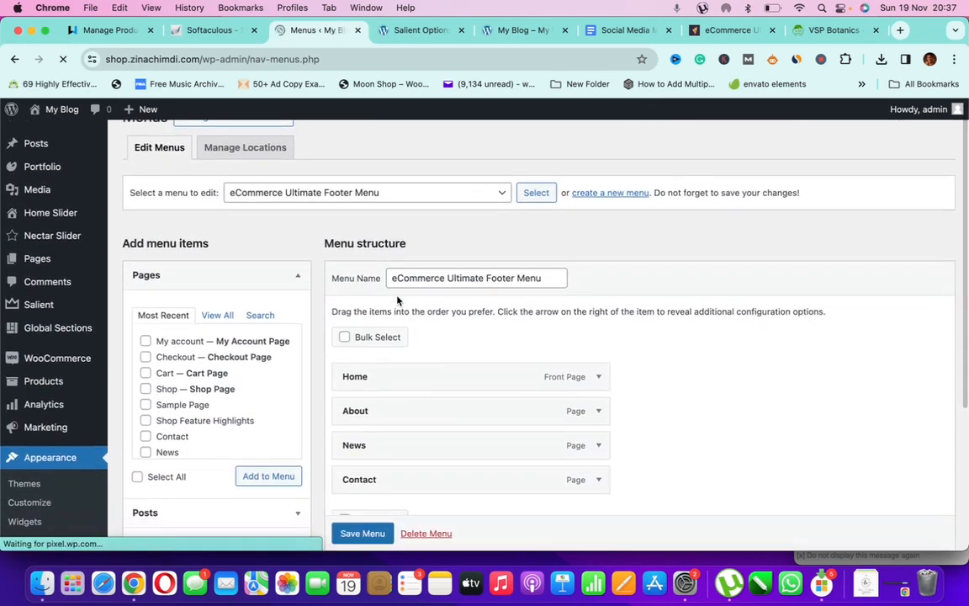
Create a menu named New Menu, assigned to Top Navigation Menu, Top Navigation Menu Pull Right and Off Canvas Navigation Menu.
left_click(614, 193)
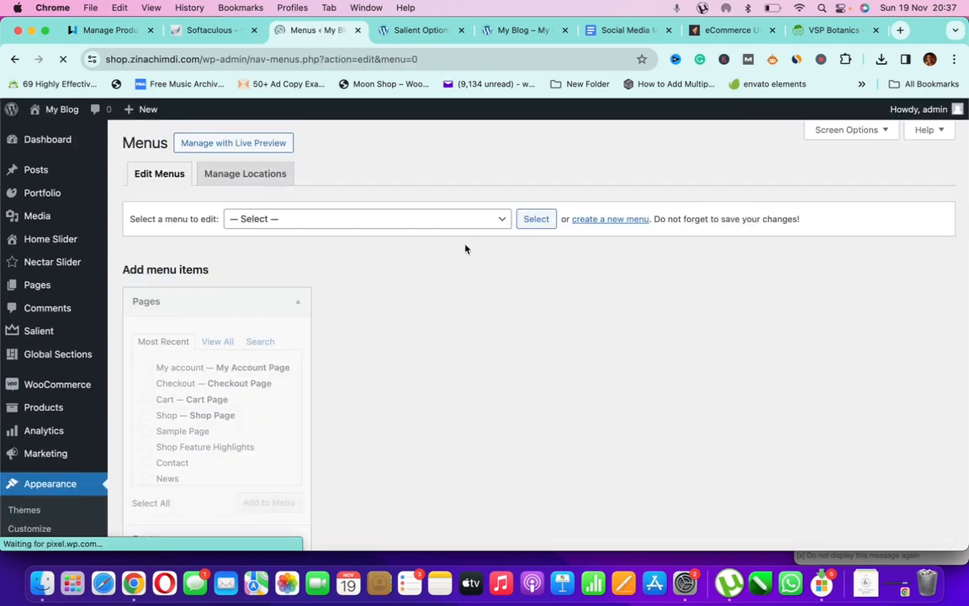
left_click(482, 304)
type("New Menu")
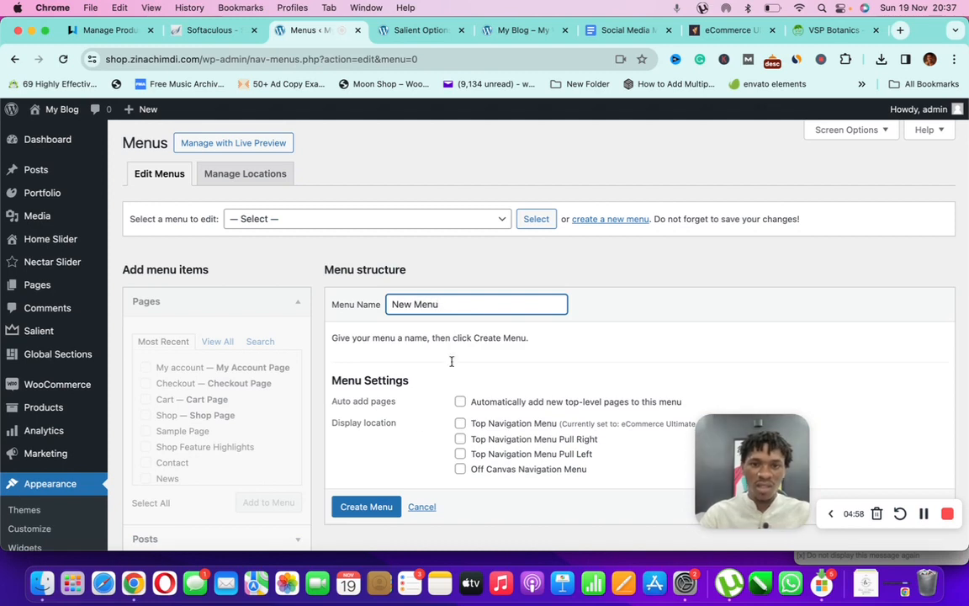
left_click(461, 425)
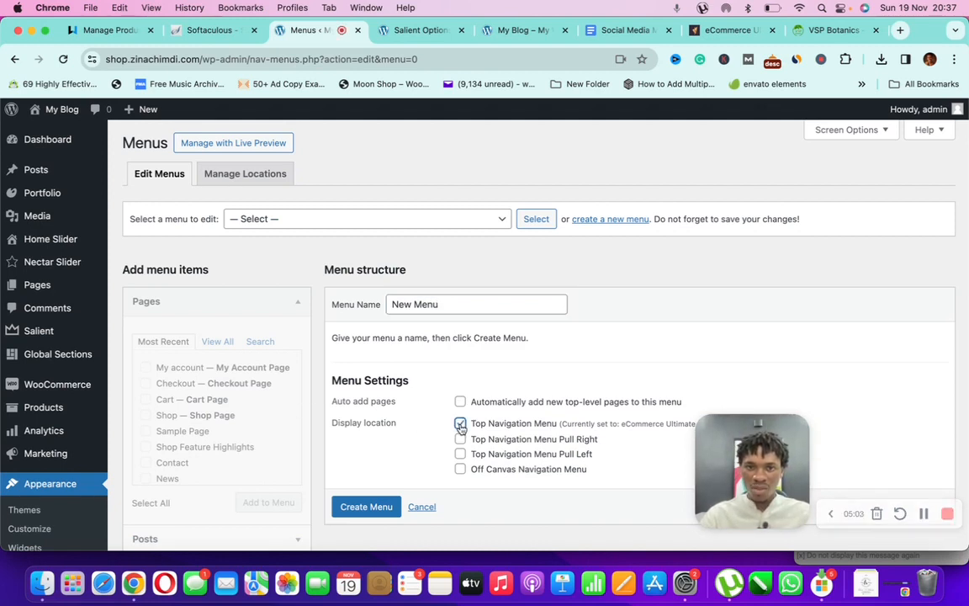
left_click(461, 469)
left_click(460, 438)
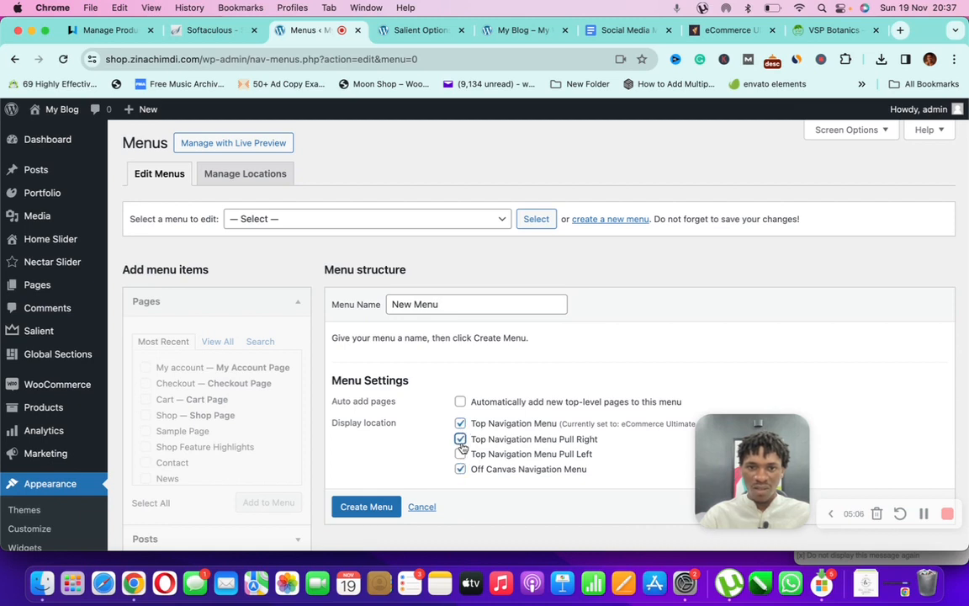
left_click(374, 507)
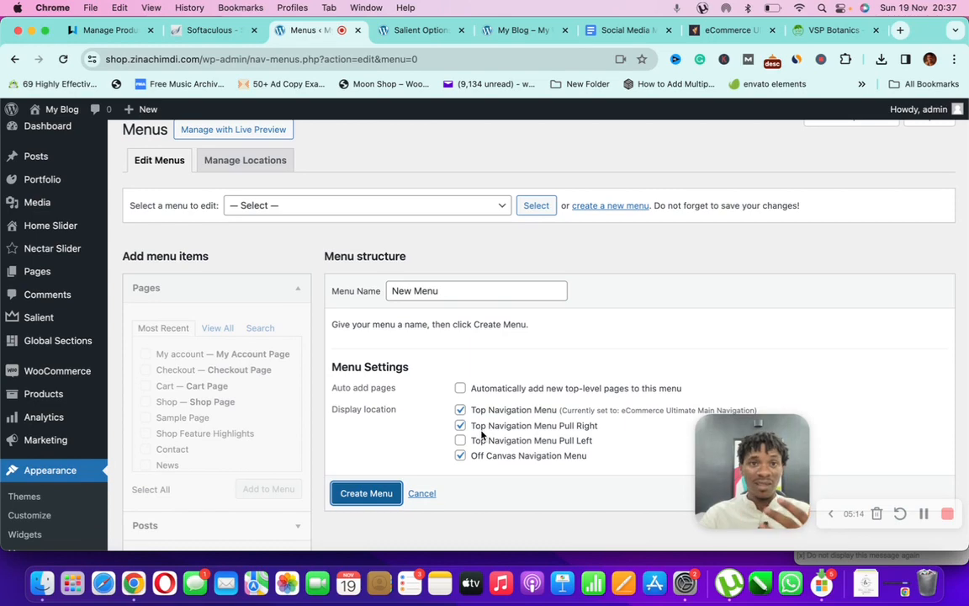
left_click(374, 494)
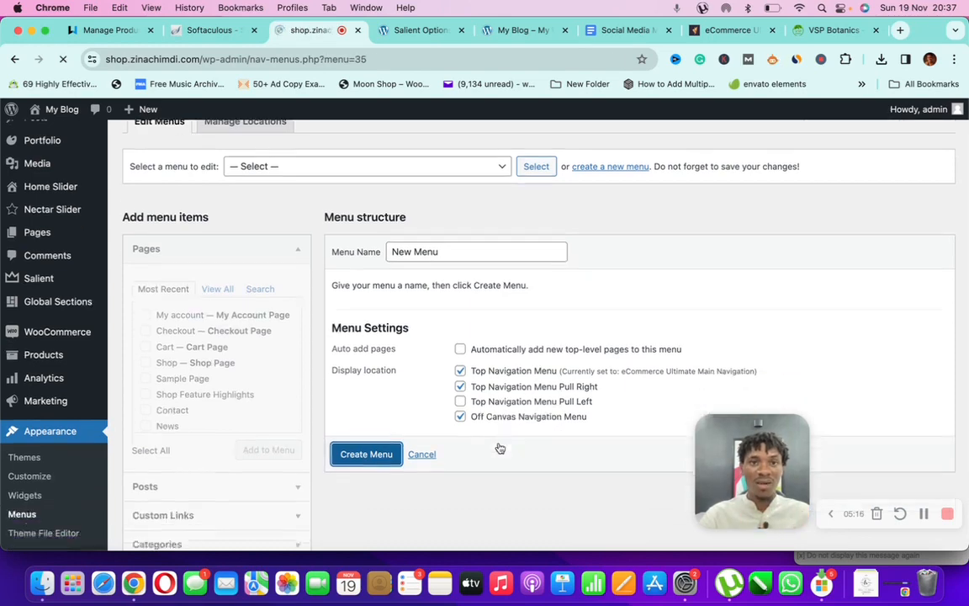
scroll(395, 342, "down", 1)
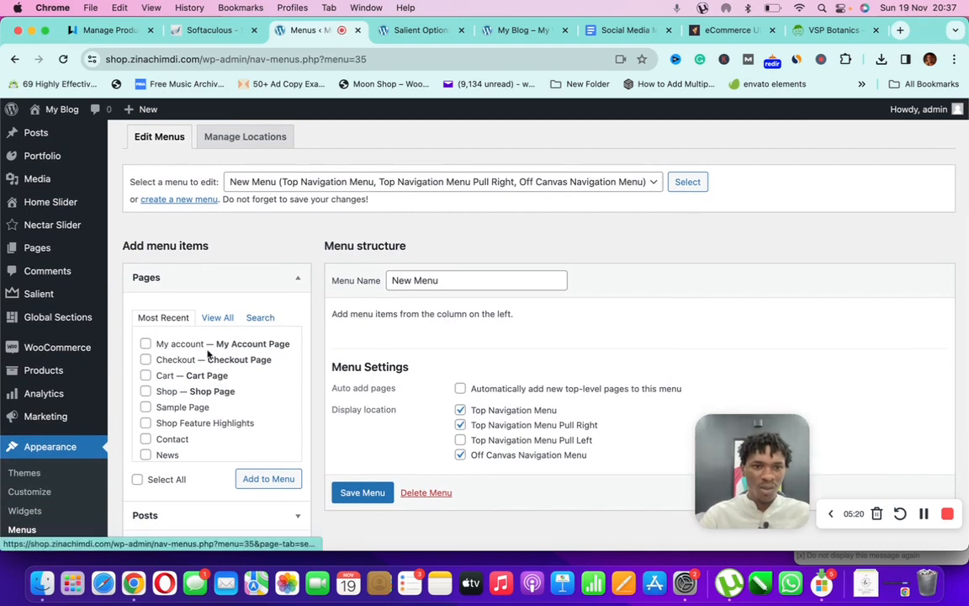
scroll(208, 354, "up", 1)
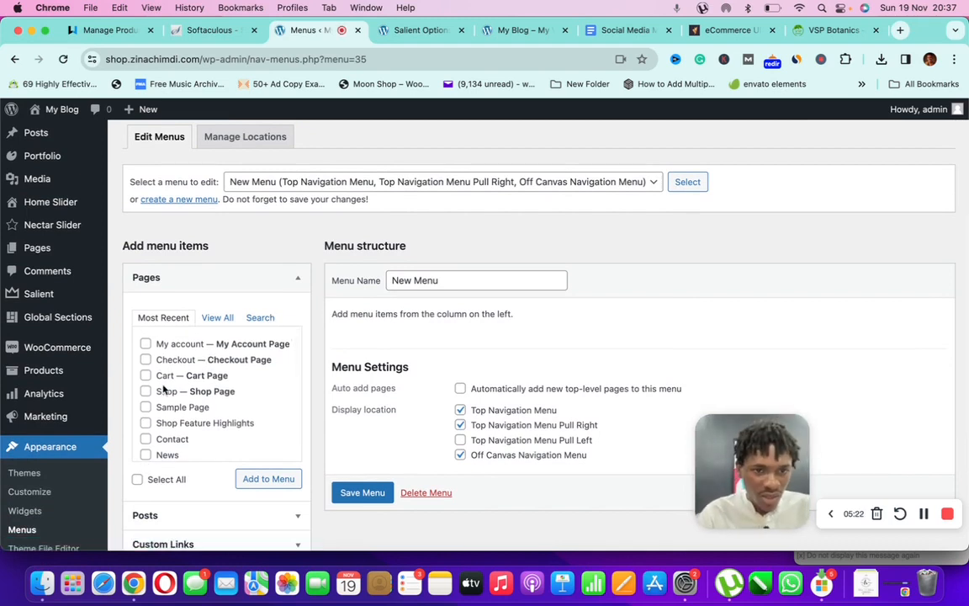
Add the eCommerce Ultimate Home Page, Contact and Shop pages to New Menu.
left_click(217, 317)
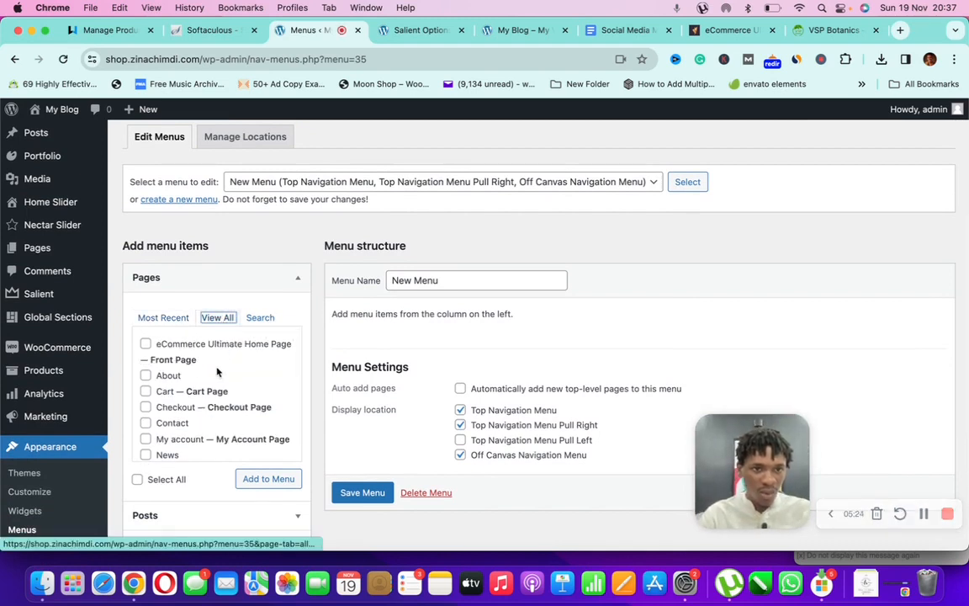
left_click(146, 344)
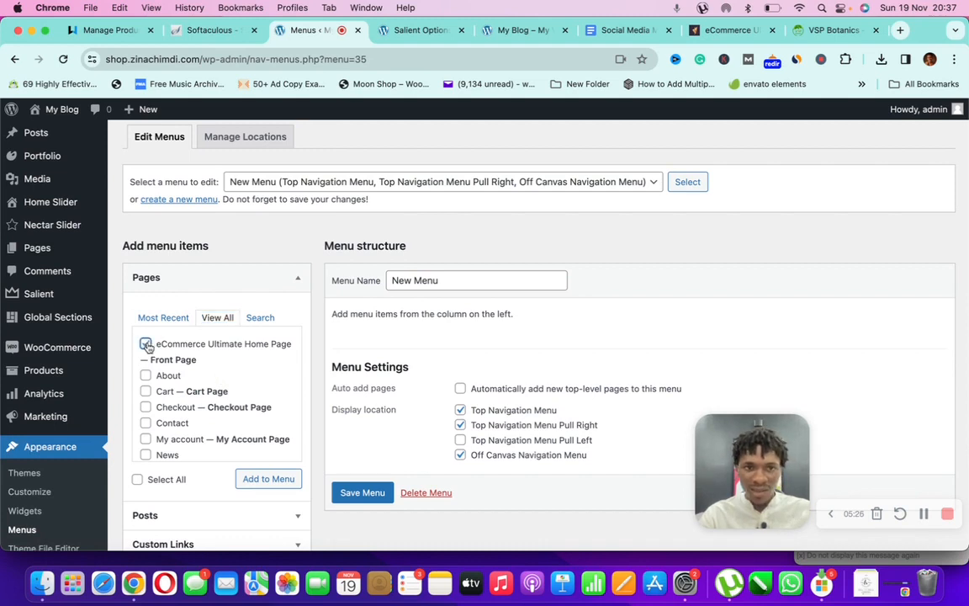
scroll(164, 391, "down", 1)
scroll(162, 400, "down", 5)
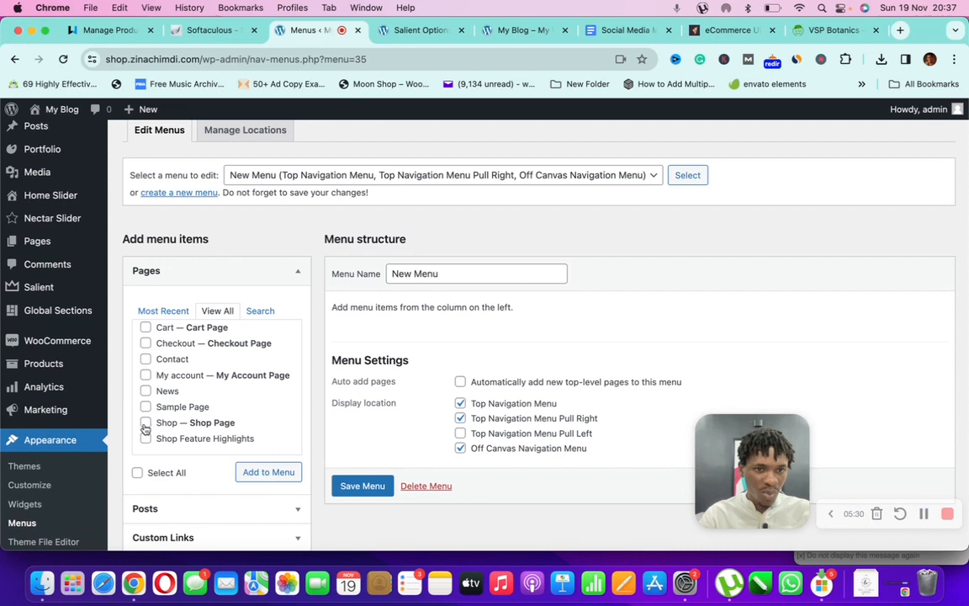
left_click(145, 359)
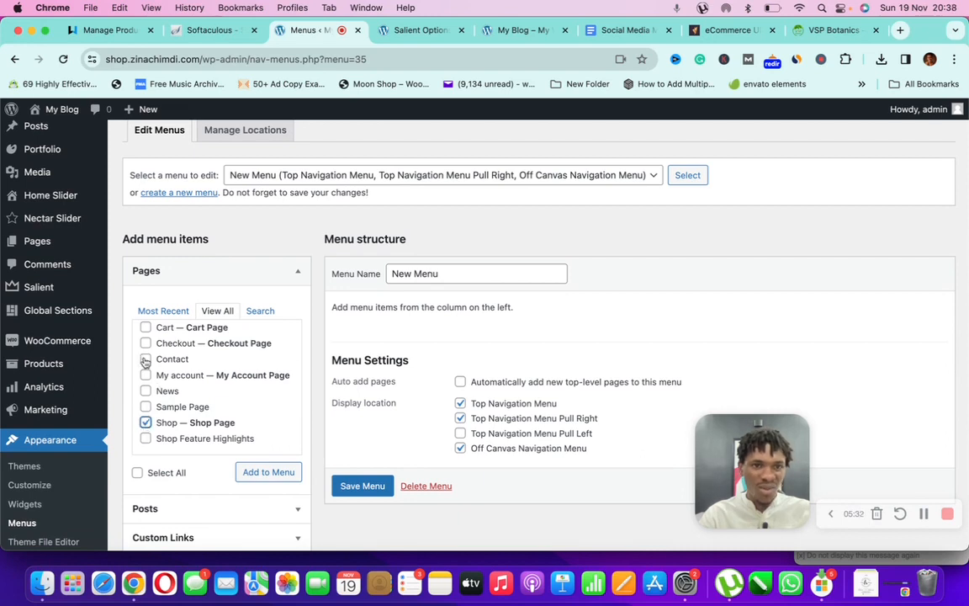
left_click(267, 471)
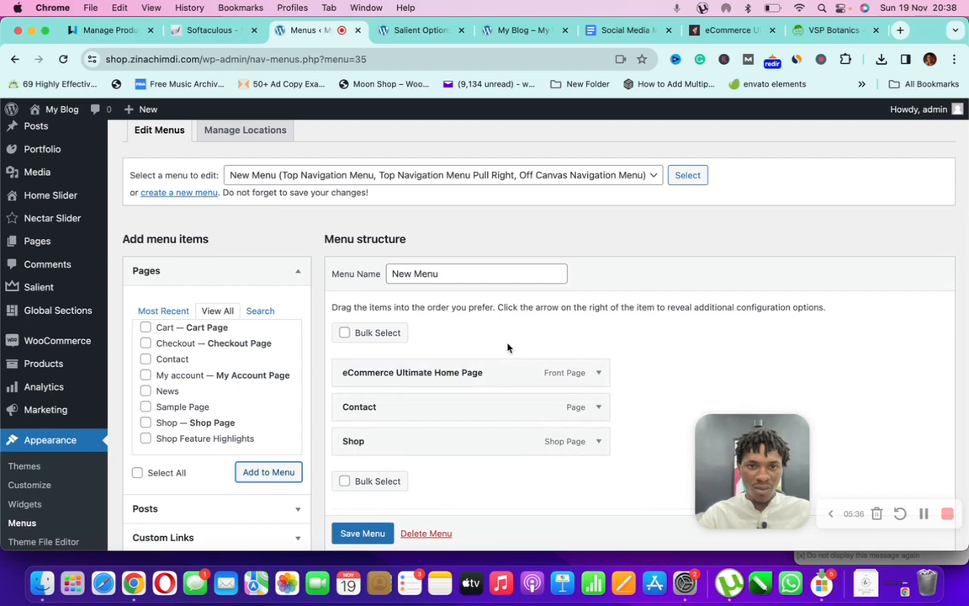
Change the navigation label of the eCommerce Ultimate Home Page menu item to Home.
left_click(598, 373)
left_click(497, 449)
key("super+a")
type("Ho")
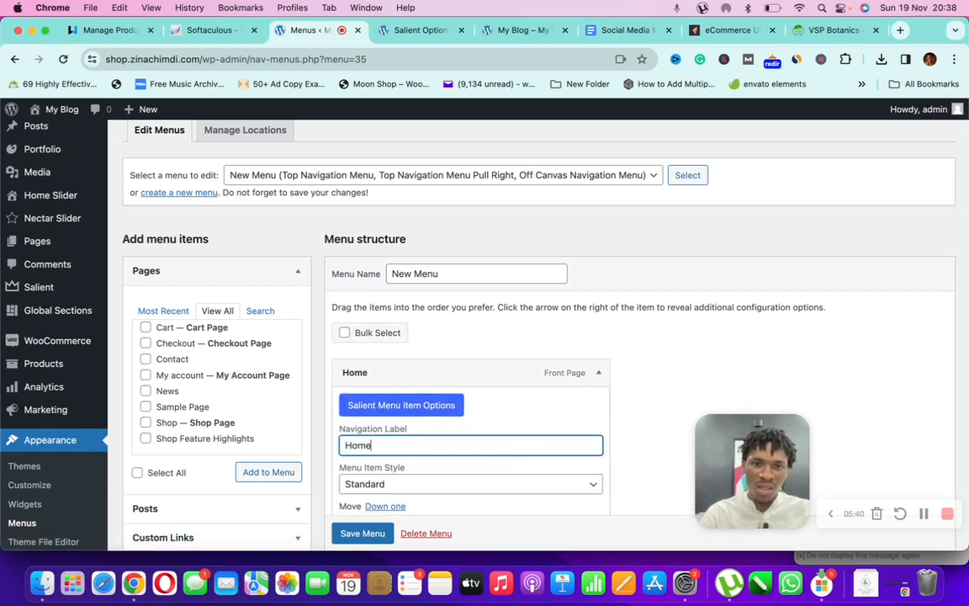
left_click(598, 372)
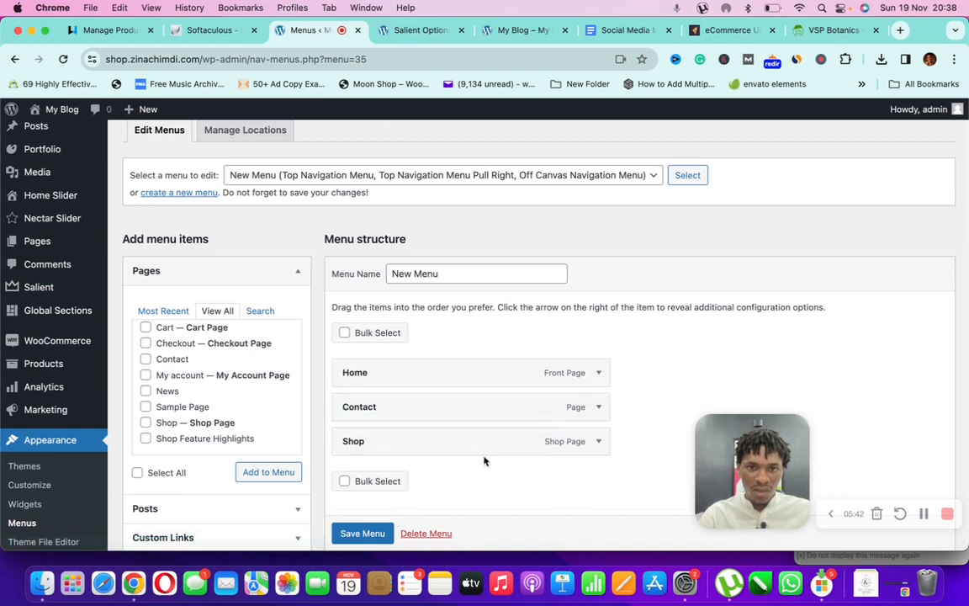
Move the Shop item between Home and Contact in the menu structure, and check its item settings.
left_click_drag(482, 448, 458, 404)
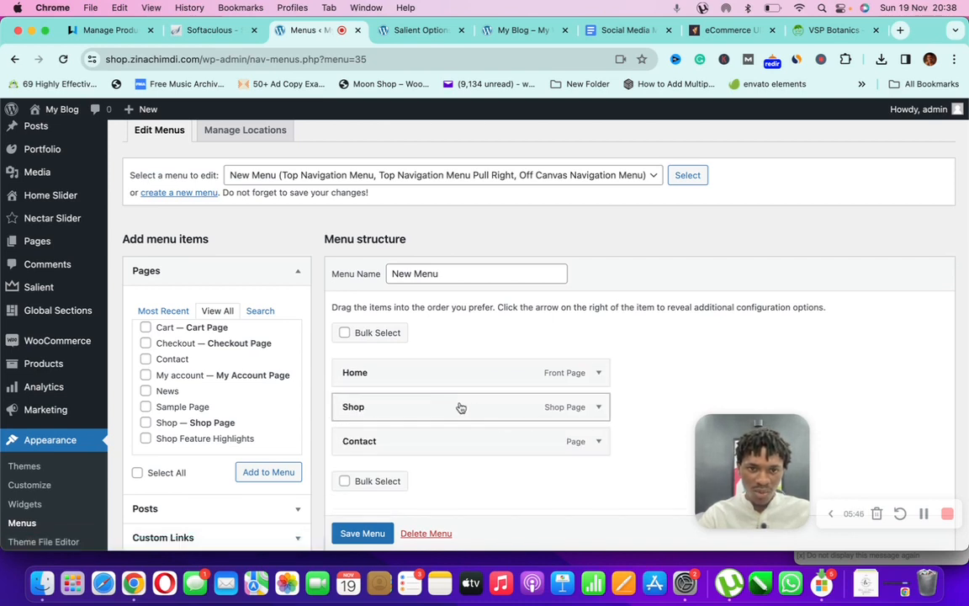
left_click(598, 405)
scroll(490, 455, "down", 1)
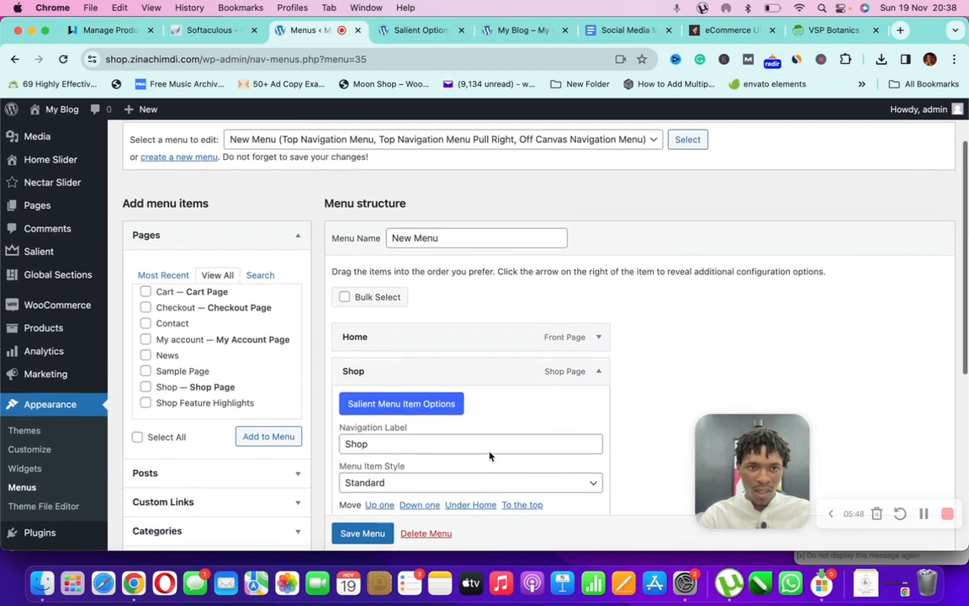
left_click(599, 368)
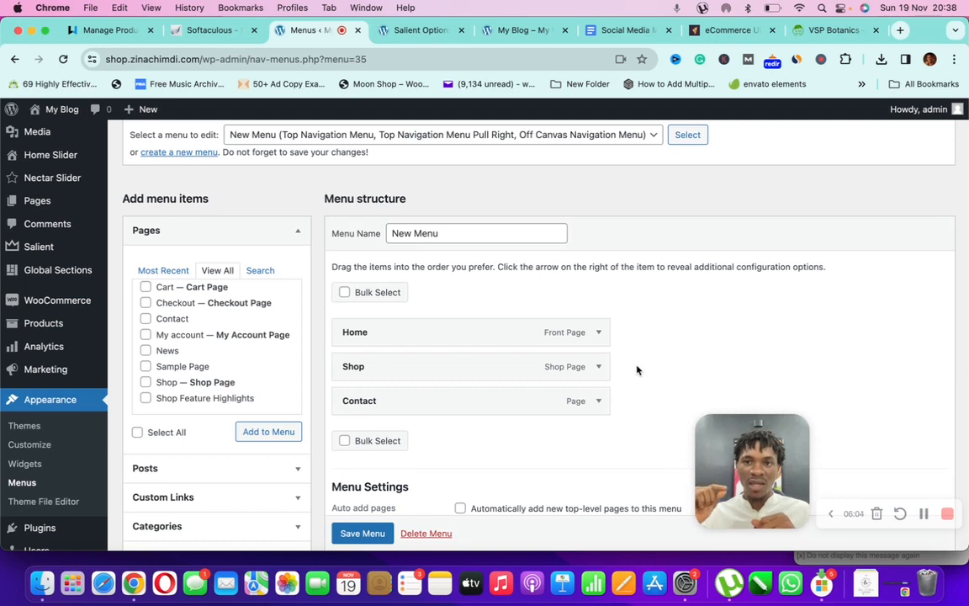
Look through the categories available as menu items and review the menu structure.
scroll(341, 461, "down", 2)
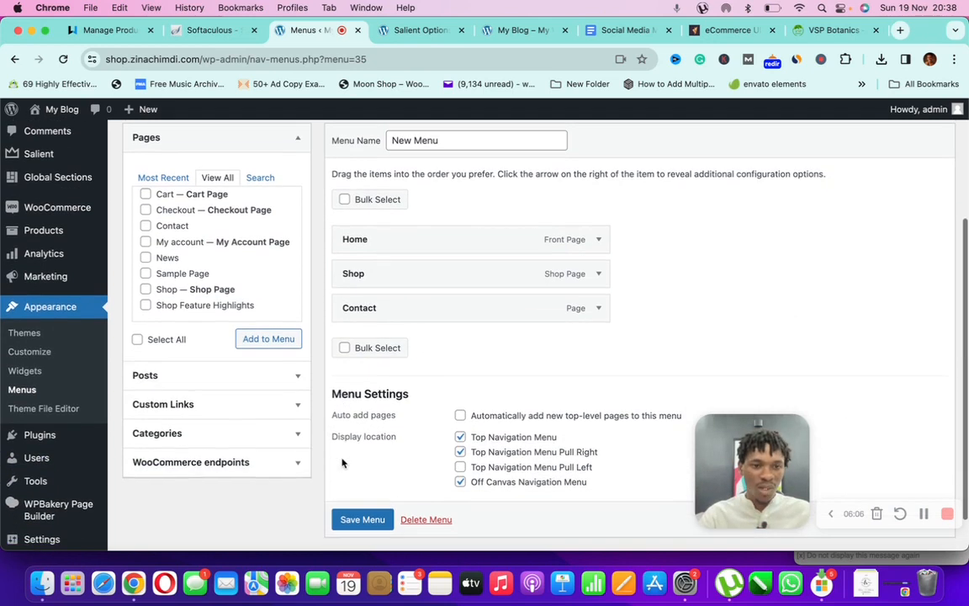
left_click(290, 431)
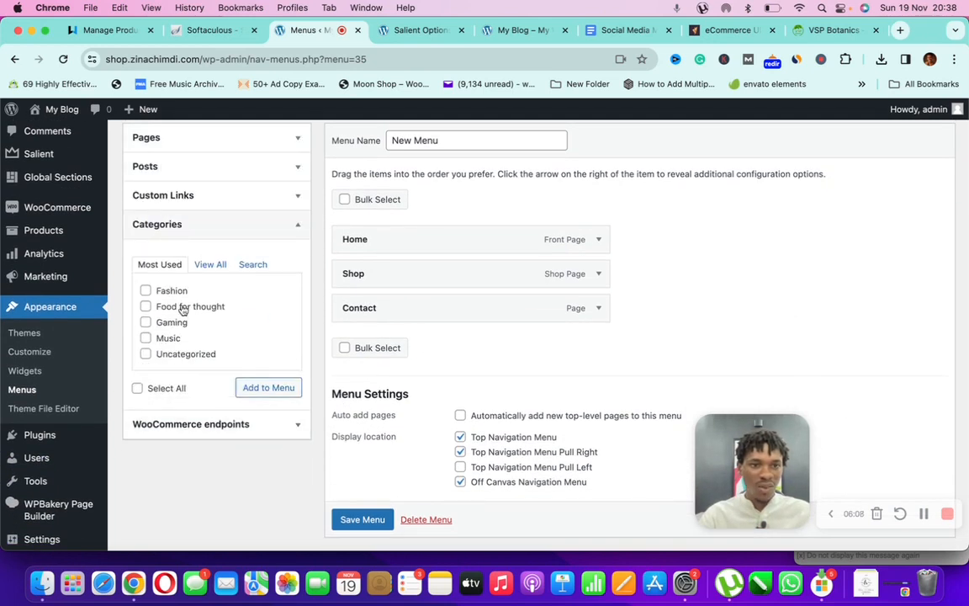
scroll(172, 308, "down", 1)
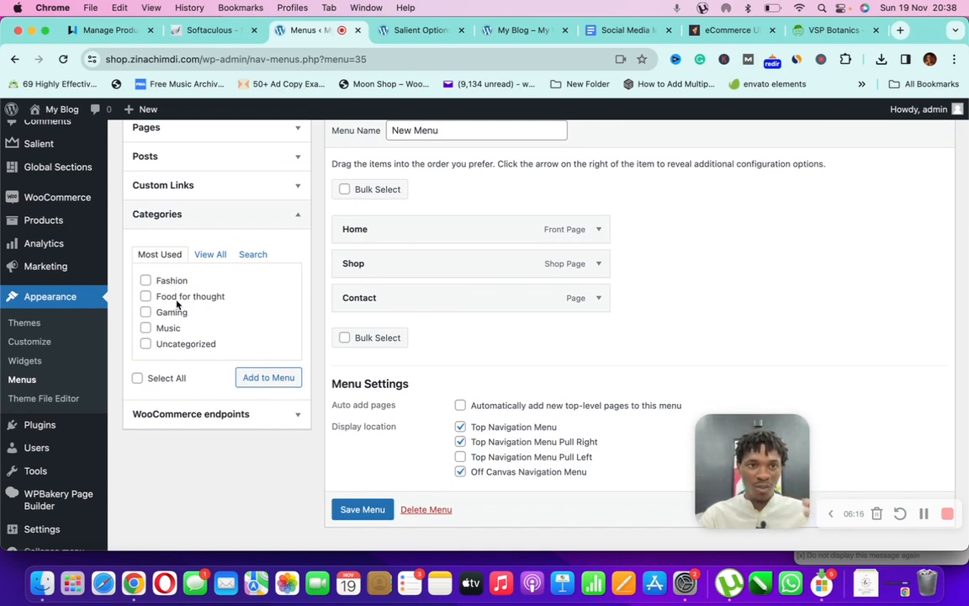
left_click(291, 224)
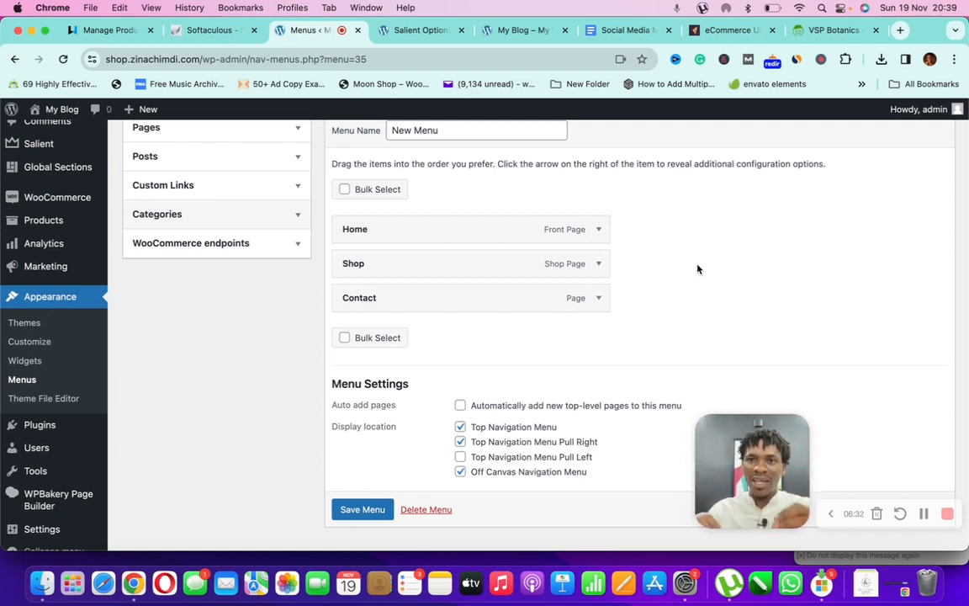
scroll(697, 269, "up", 3)
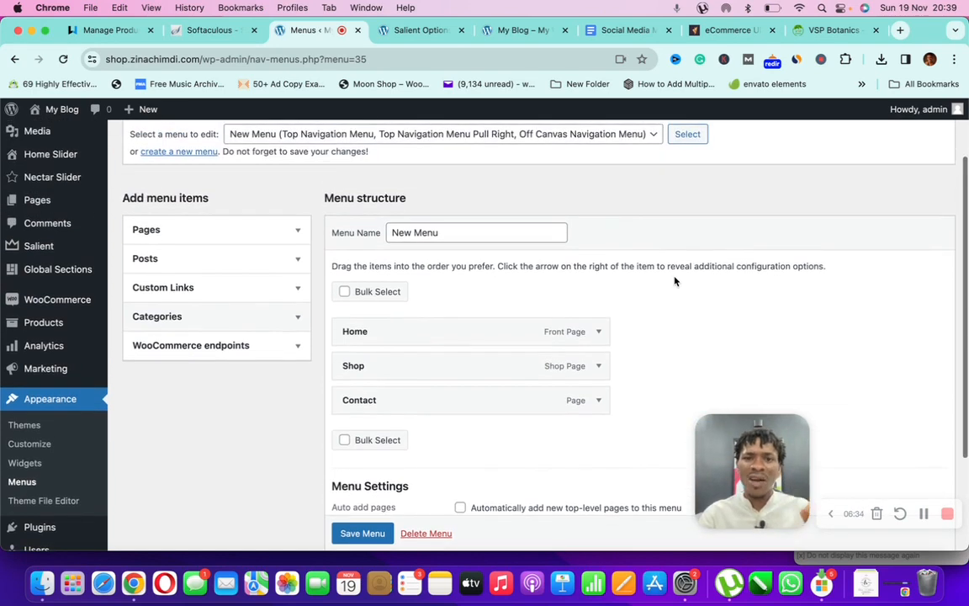
scroll(675, 281, "down", 1)
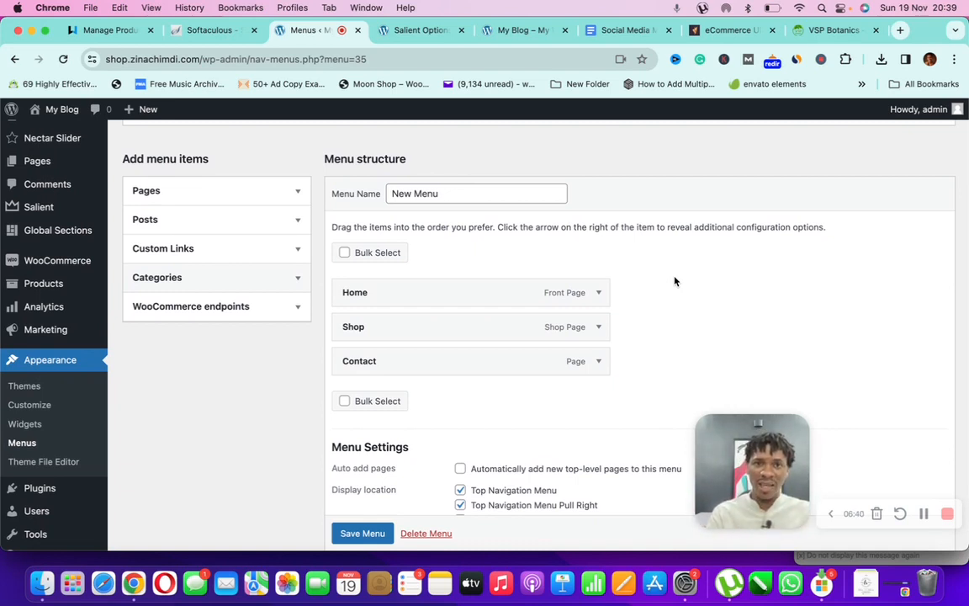
Examine the Shop menu and its Skin concern submenu on the VSP Botanics site, and return to the Menus page.
left_click(829, 30)
mouse_move(336, 135)
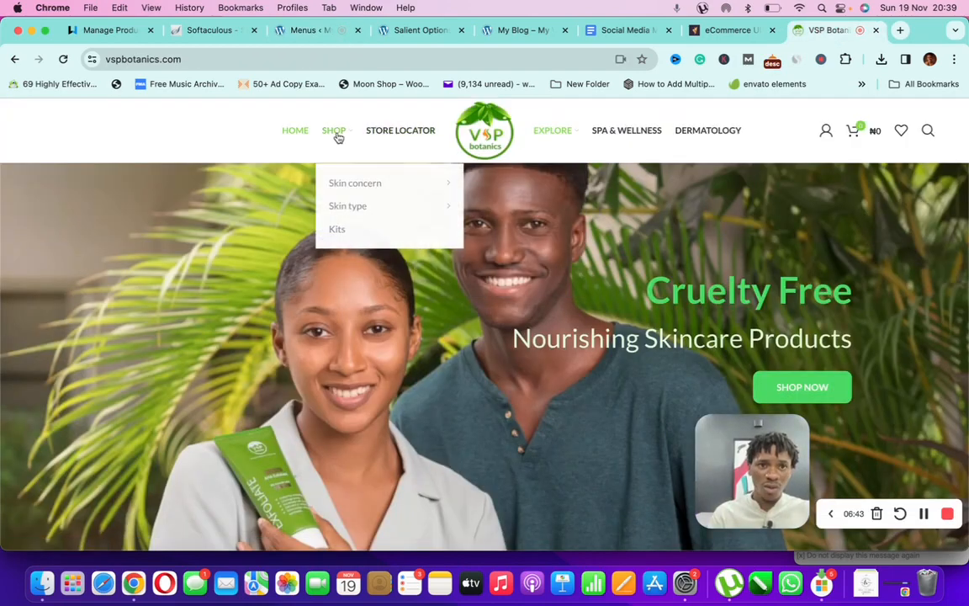
mouse_move(346, 184)
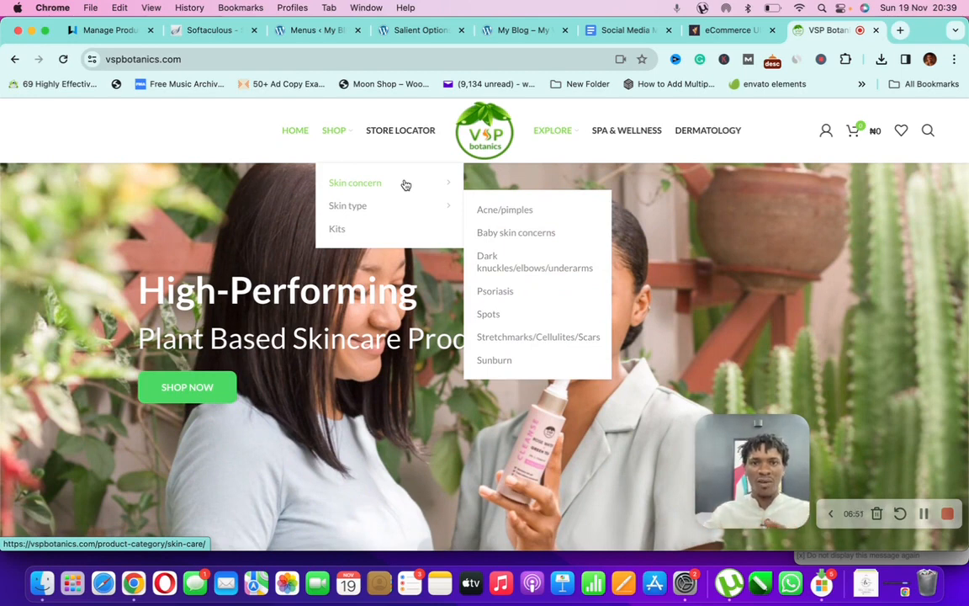
left_click(306, 30)
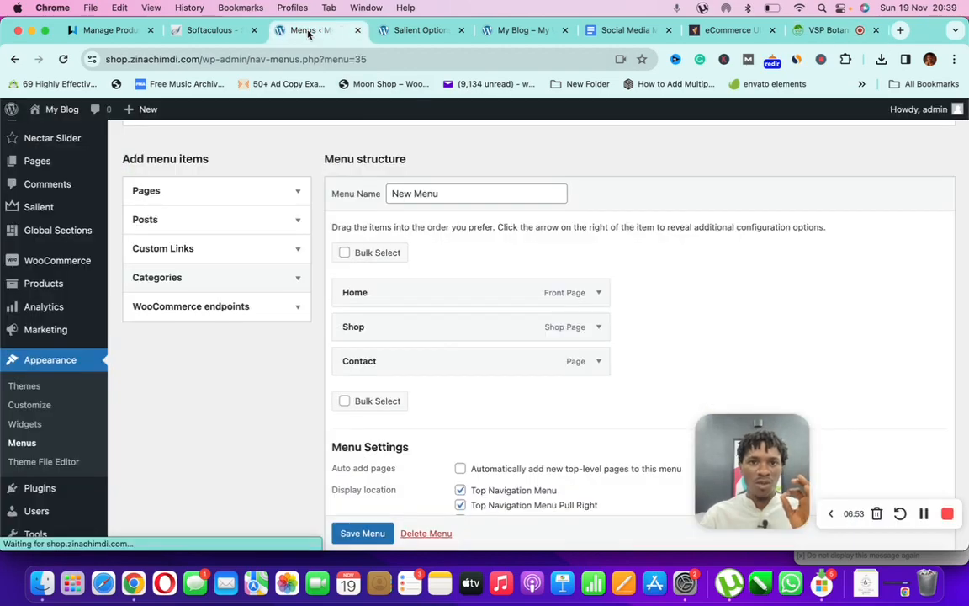
scroll(438, 335, "down", 3)
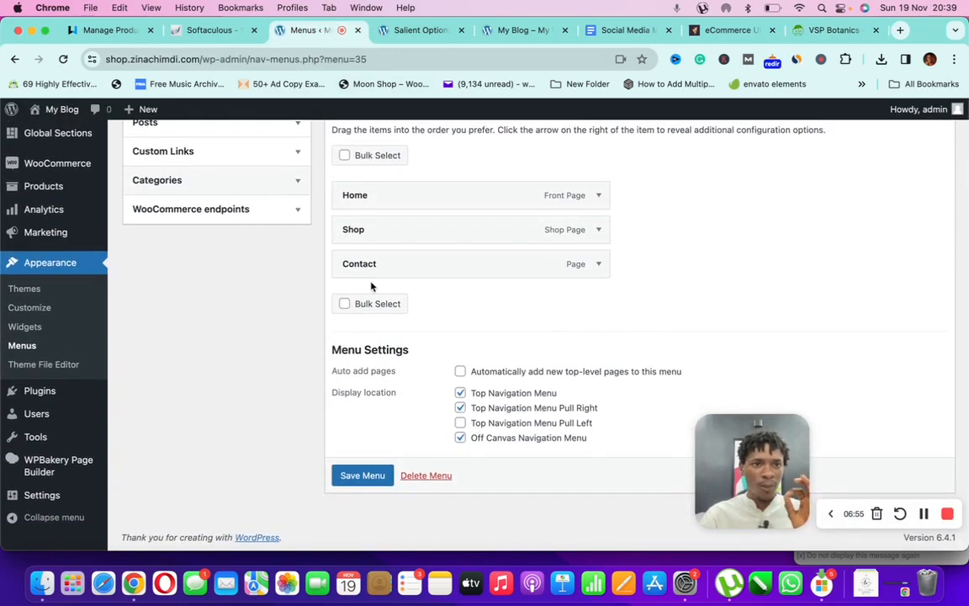
scroll(46, 319, "up", 2)
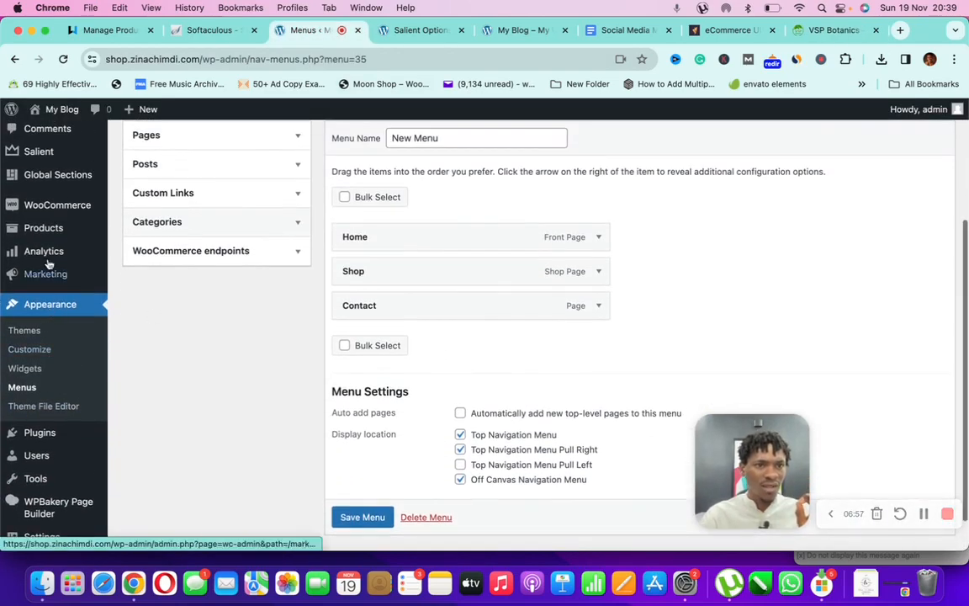
mouse_move(46, 253)
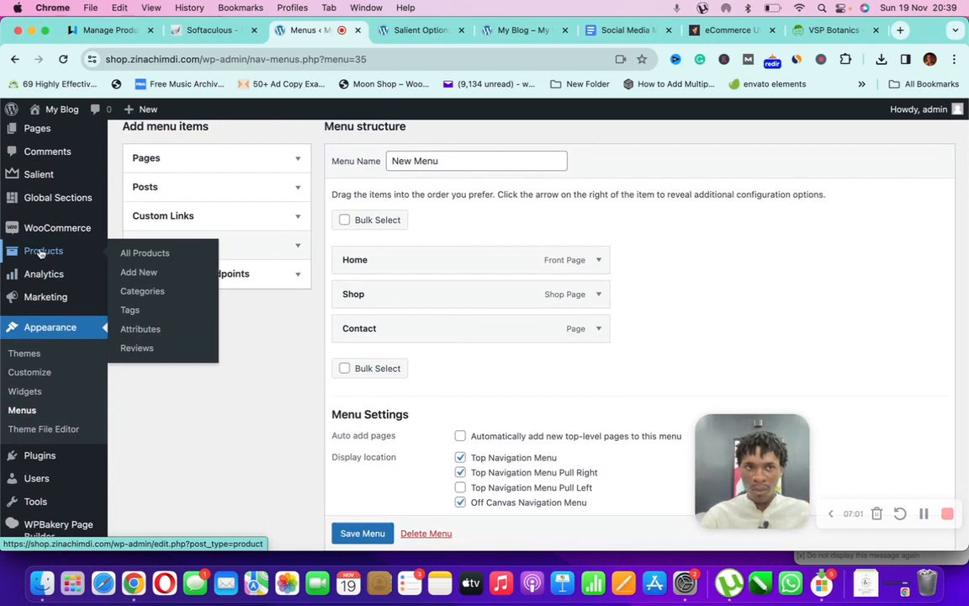
mouse_move(45, 230)
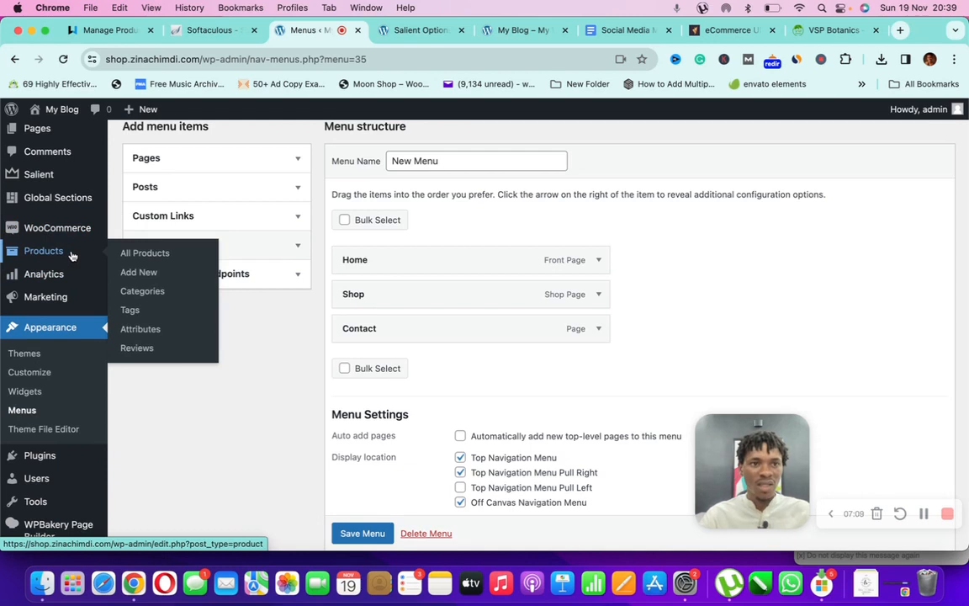
left_click(142, 290)
left_click(443, 243)
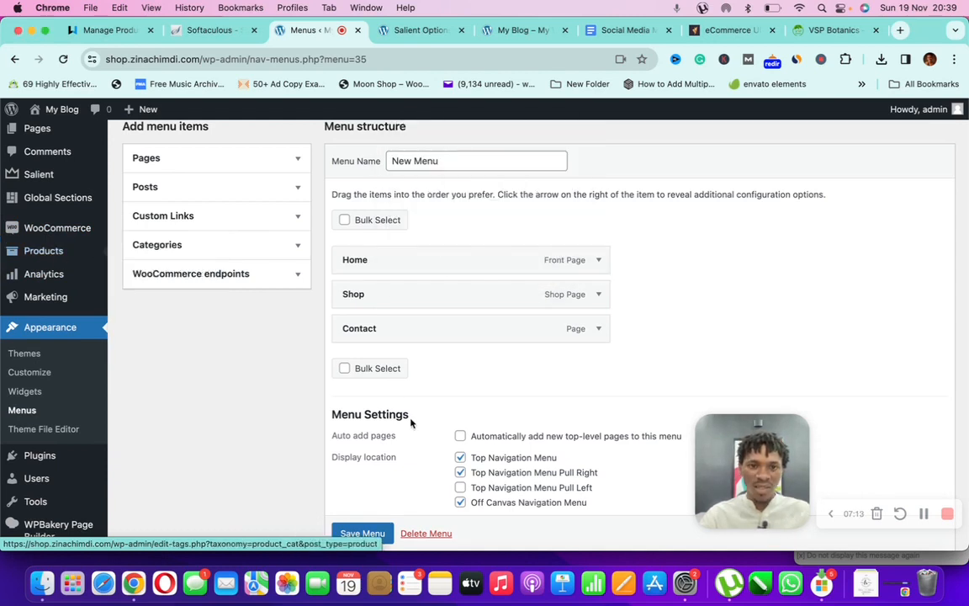
Save New Menu and open the product categories page.
scroll(411, 422, "down", 3)
left_click(362, 474)
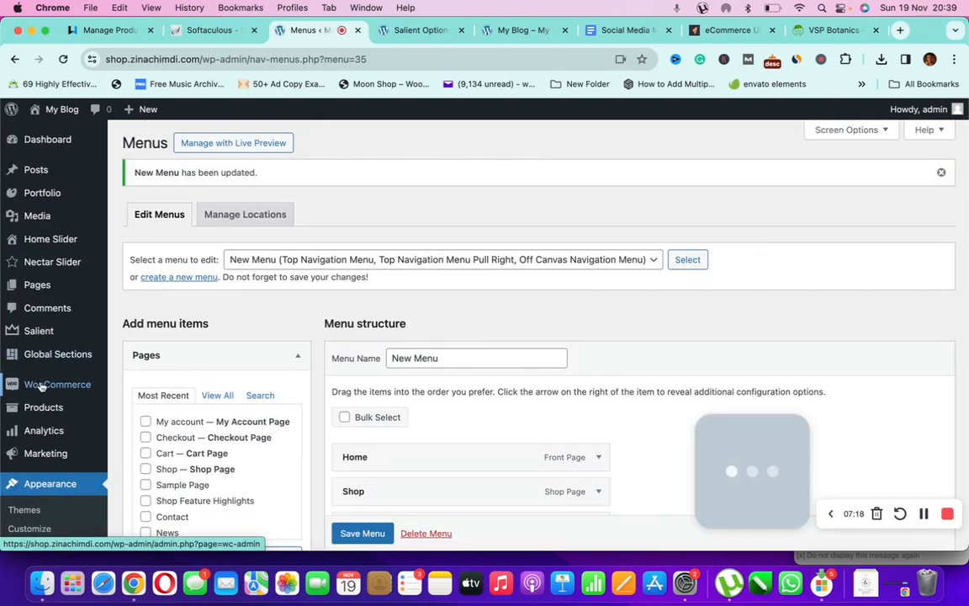
mouse_move(95, 392)
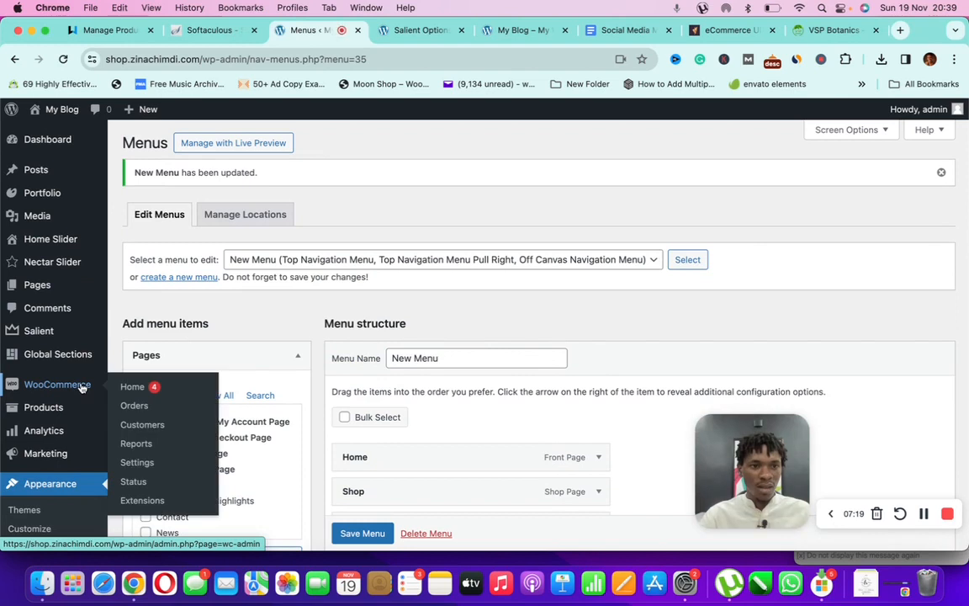
mouse_move(76, 407)
left_click(132, 450)
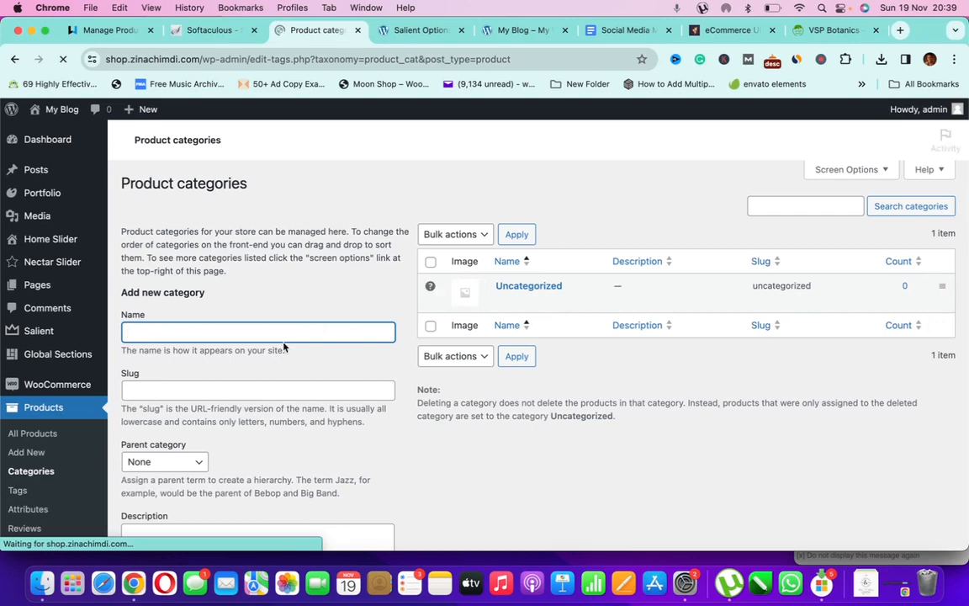
Name the new product category Bags and look over the slug, parent category, description, display type and thumbnail fields.
type("Bags")
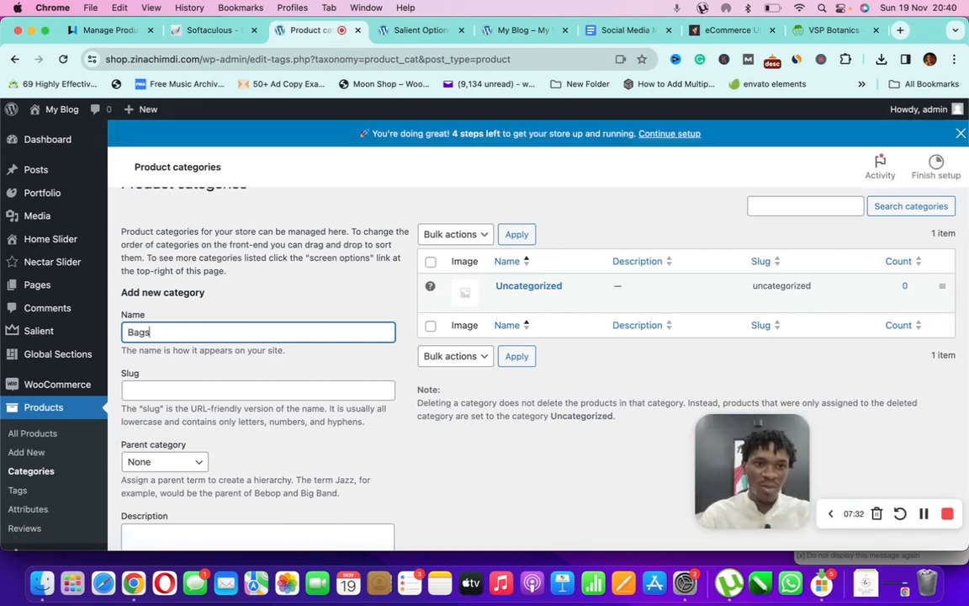
scroll(210, 404, "down", 5)
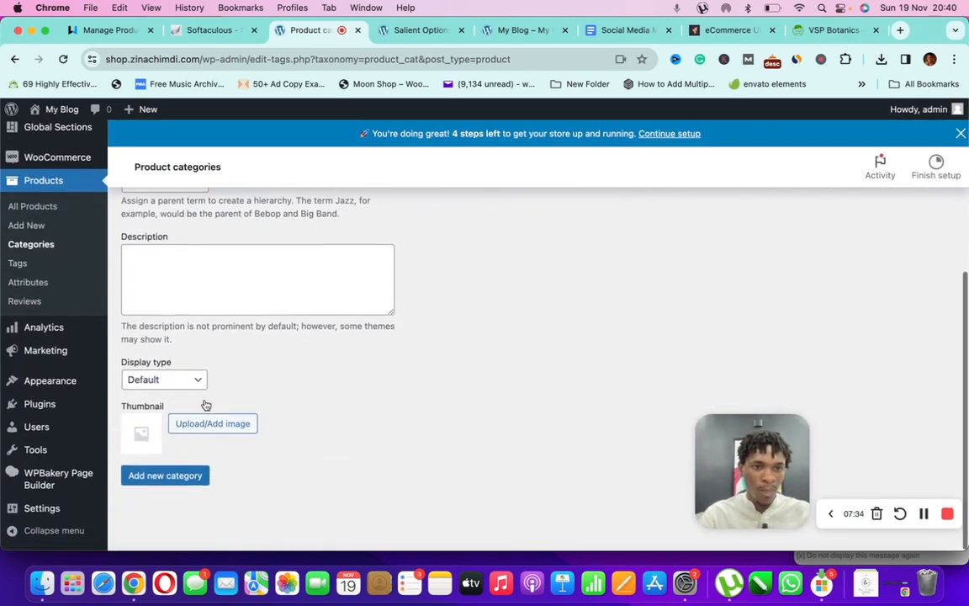
scroll(328, 394, "up", 3)
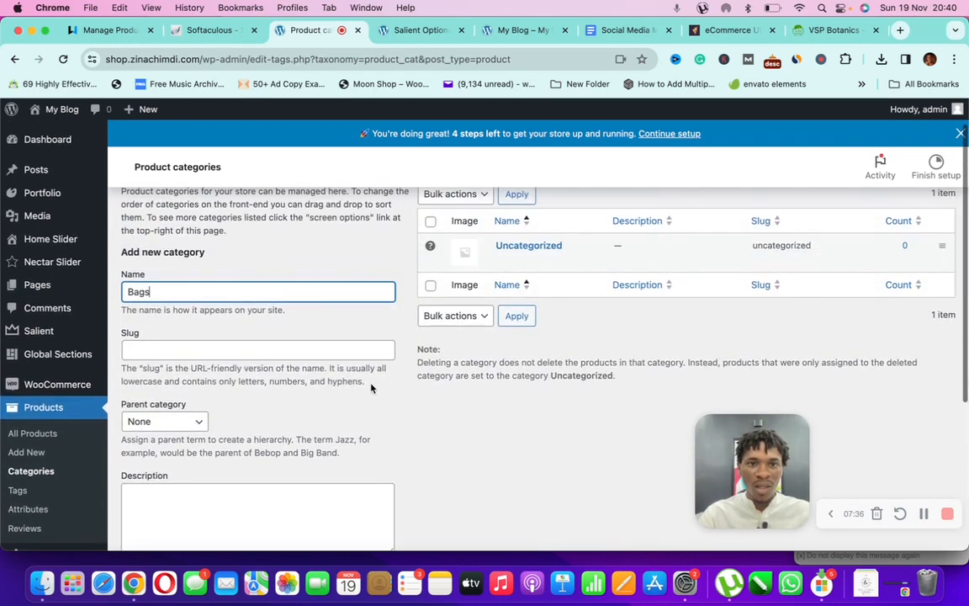
scroll(371, 388, "down", 5)
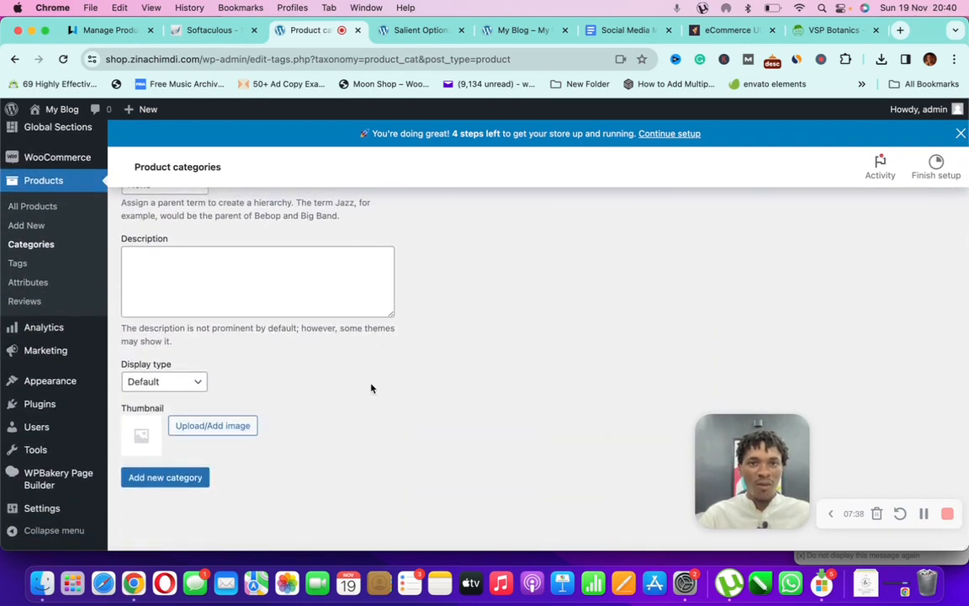
scroll(446, 341, "up", 1)
scroll(426, 311, "up", 3)
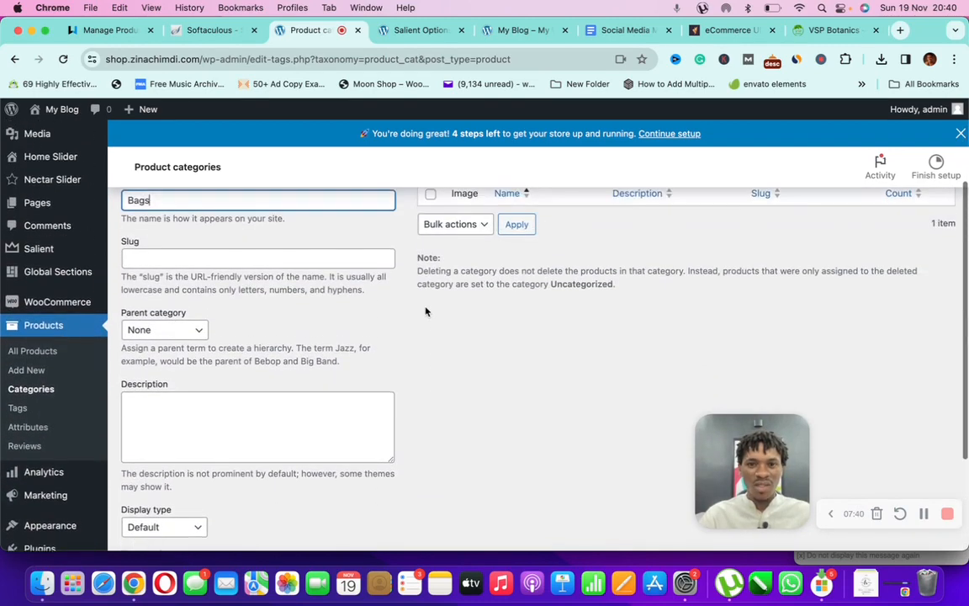
scroll(403, 320, "down", 1)
scroll(383, 332, "down", 4)
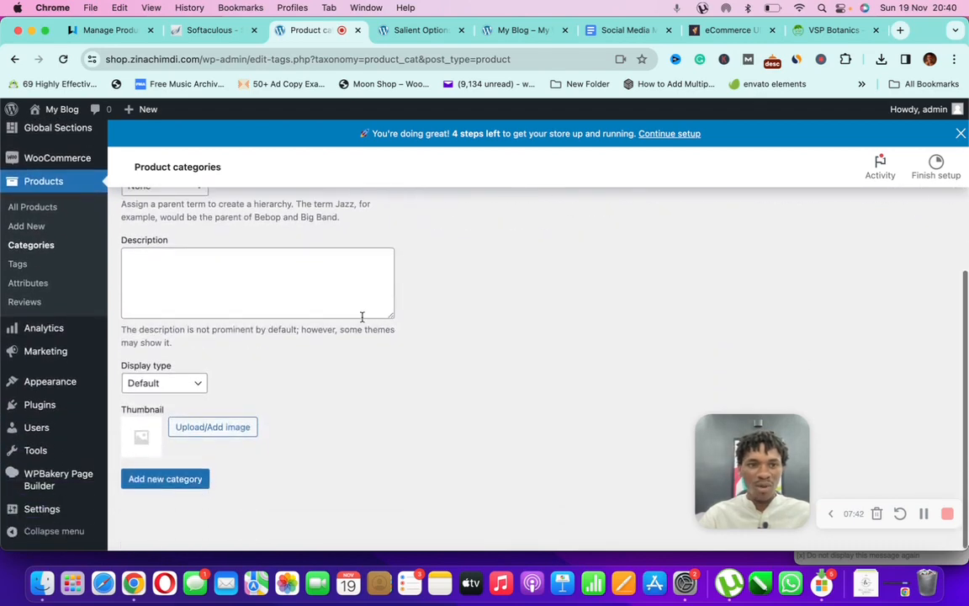
scroll(364, 350, "up", 6)
scroll(363, 321, "down", 4)
scroll(357, 324, "down", 2)
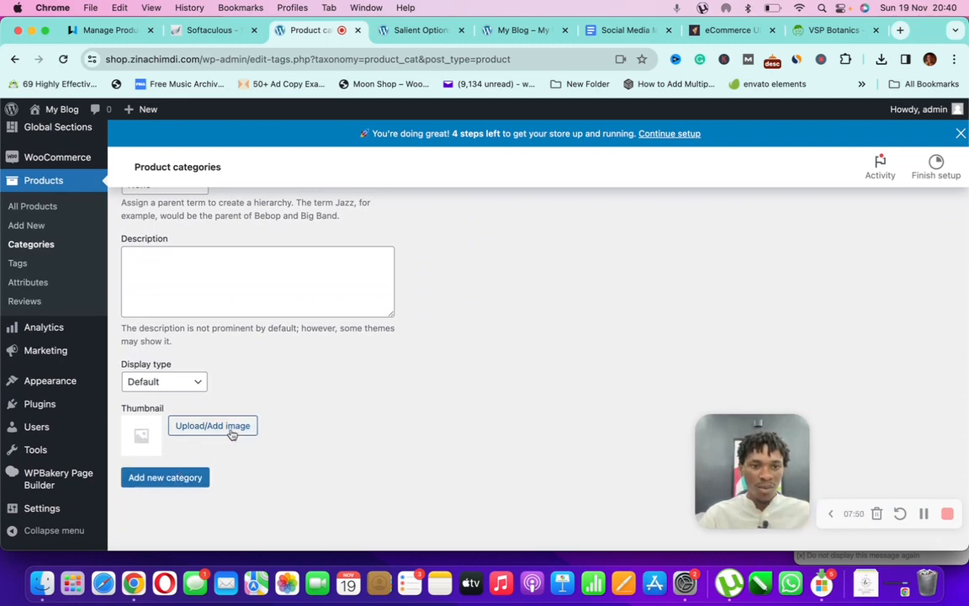
Set the category thumbnail to the media library image logo-1.jpg, showing the hoodie, beanie and T-shirt.
left_click(231, 431)
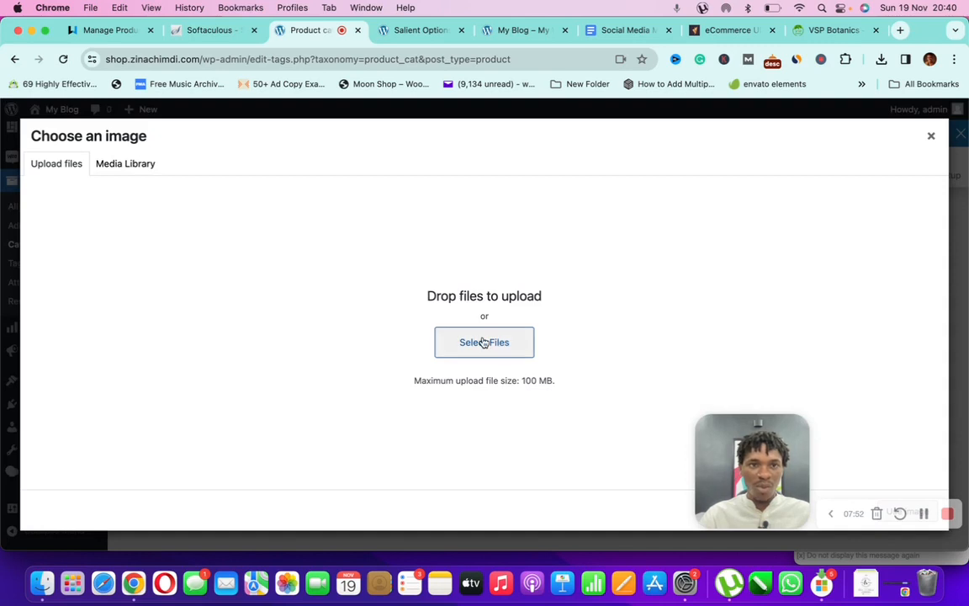
left_click(135, 165)
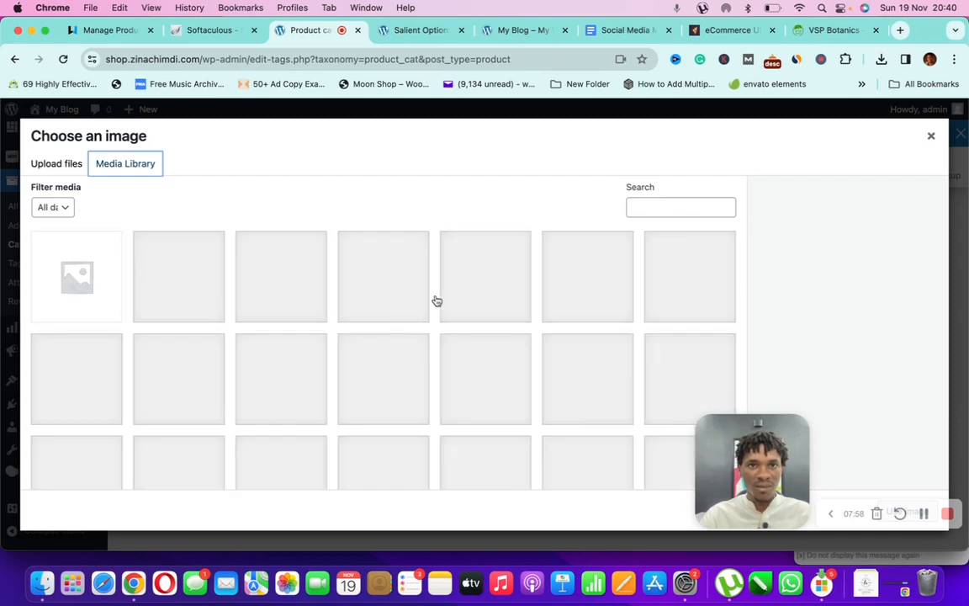
scroll(436, 301, "down", 5)
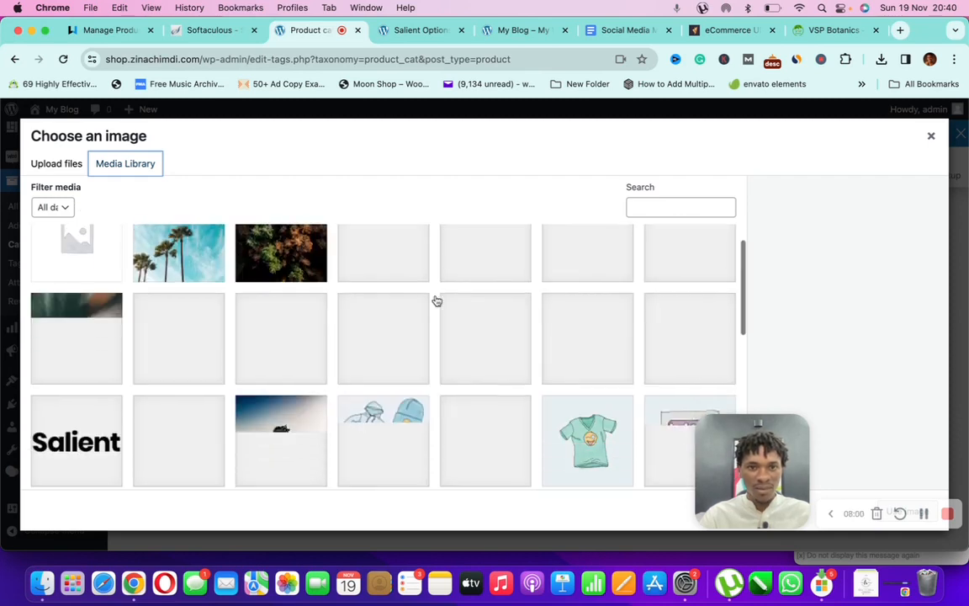
scroll(436, 300, "down", 2)
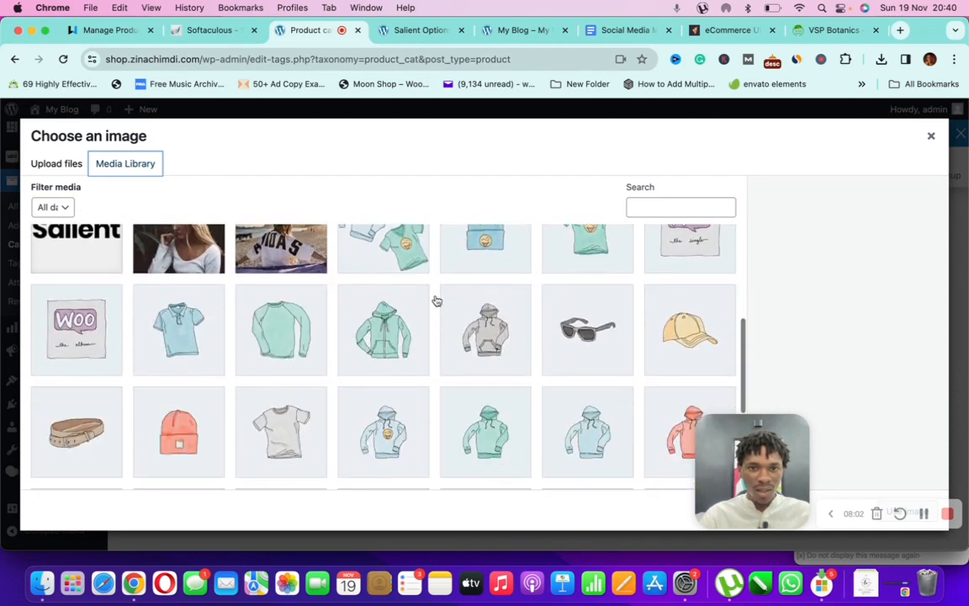
scroll(475, 343, "down", 4)
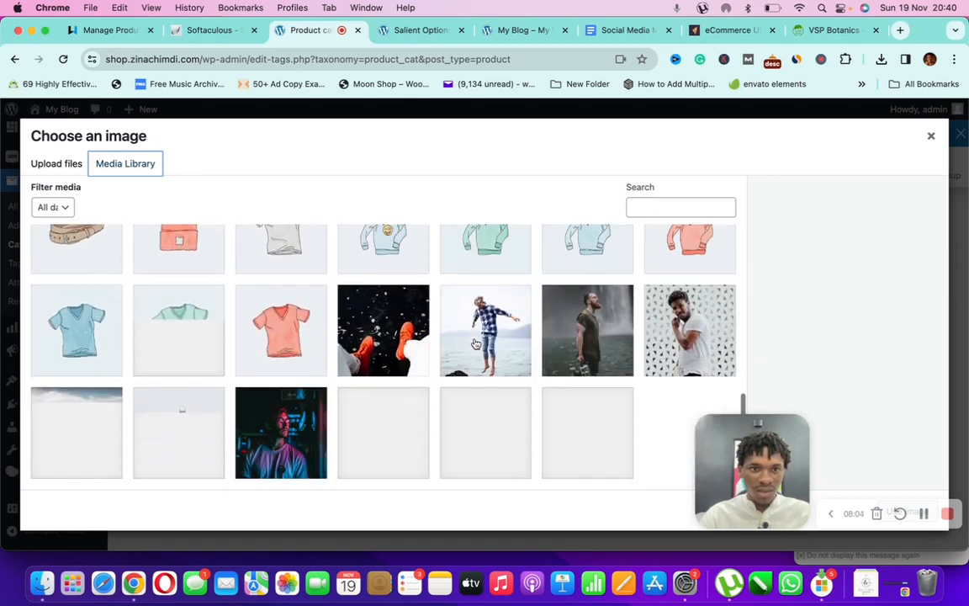
scroll(476, 344, "up", 8)
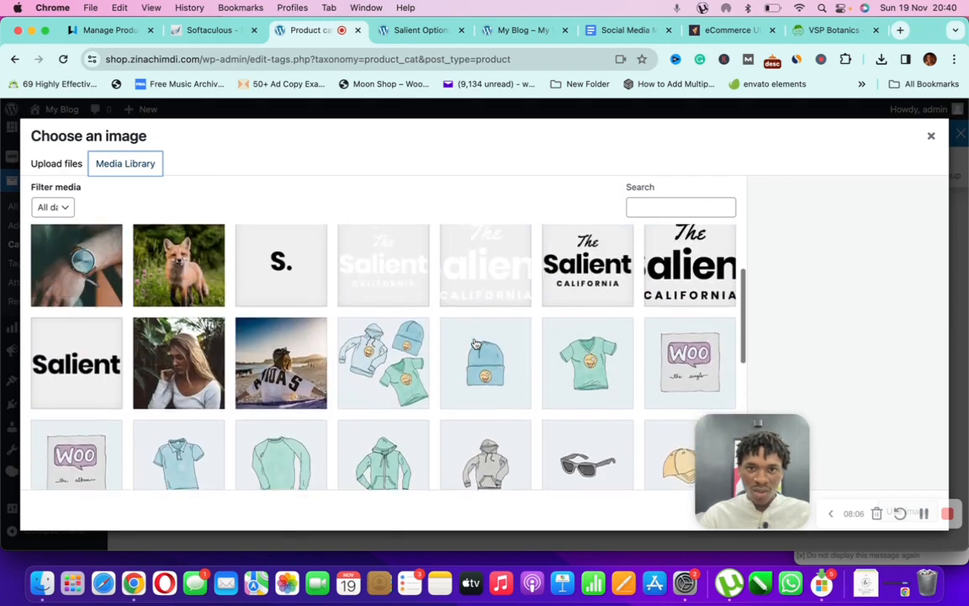
scroll(497, 381, "down", 3)
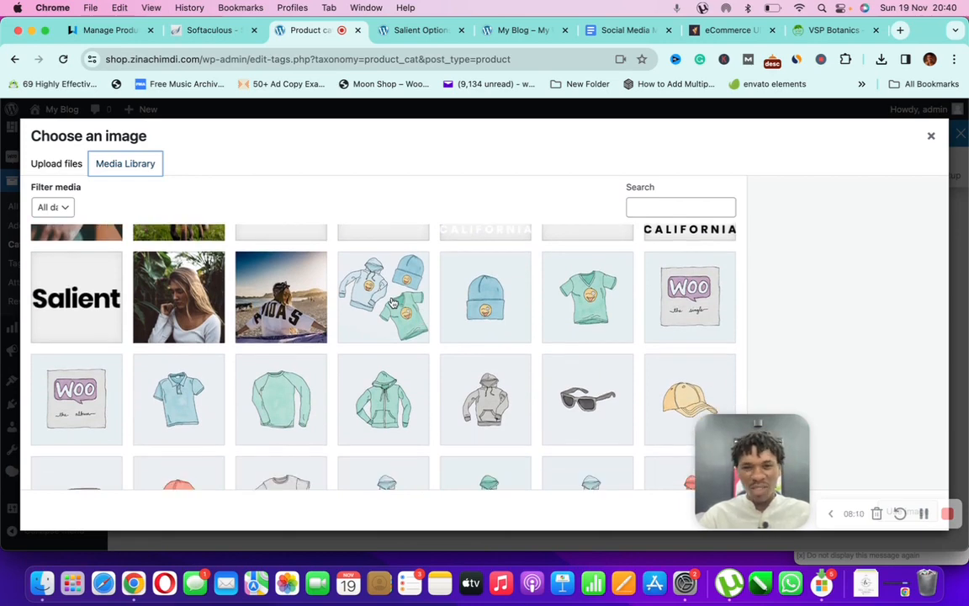
left_click(392, 303)
scroll(880, 423, "down", 4)
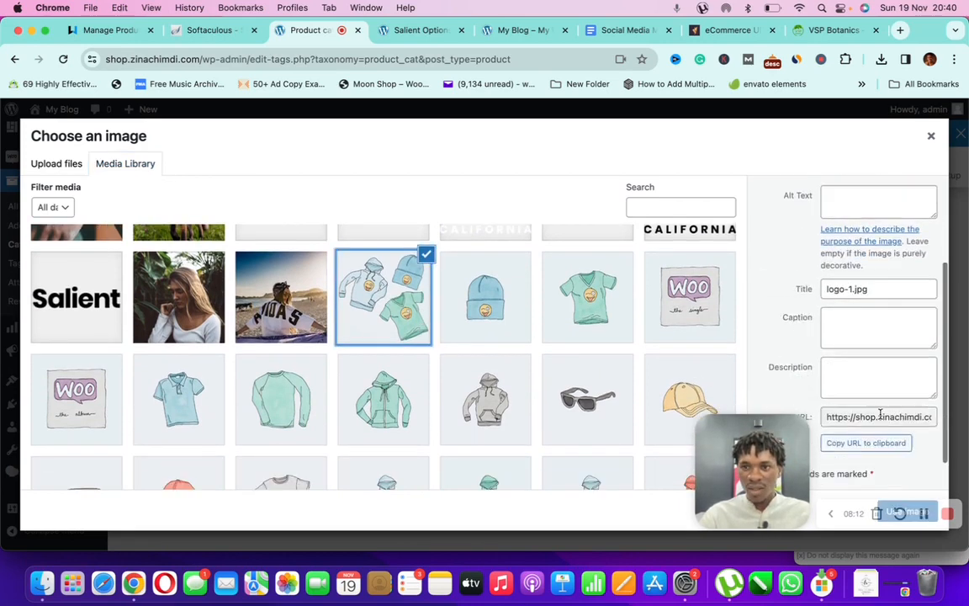
left_click_drag(706, 446, 529, 423)
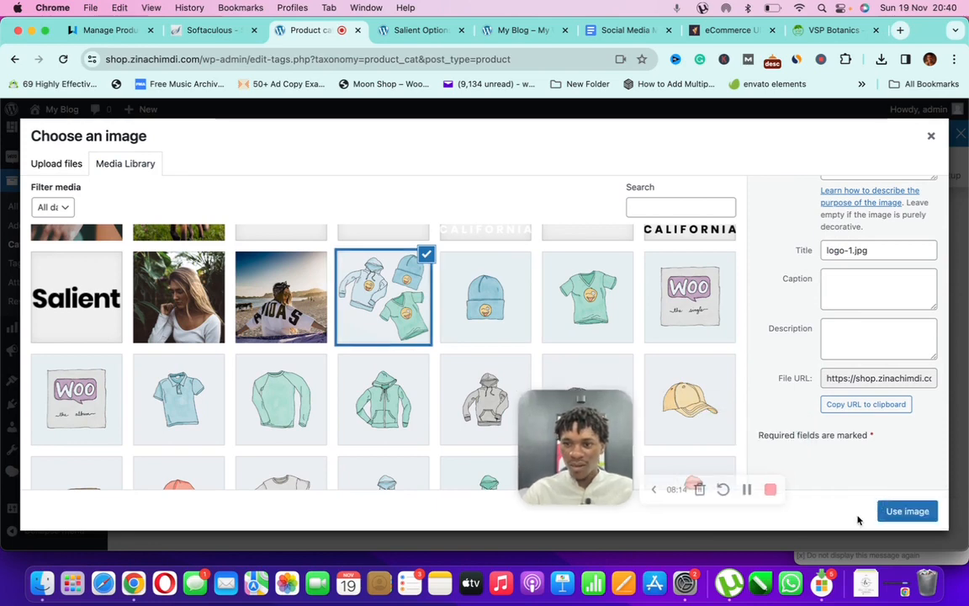
left_click(892, 510)
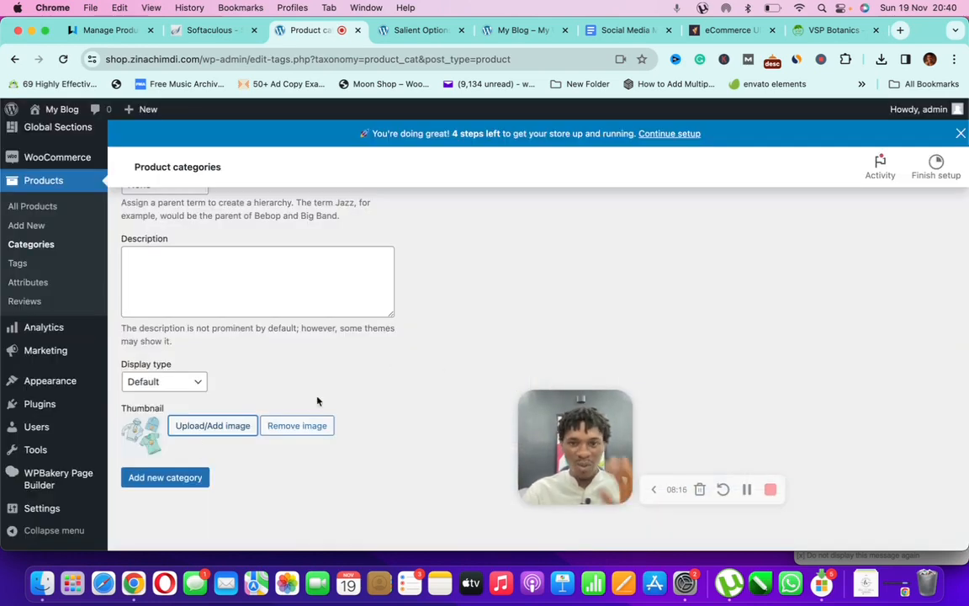
Check the display type options, keep Default, and add the Bags category to the store.
scroll(317, 401, "up", 5)
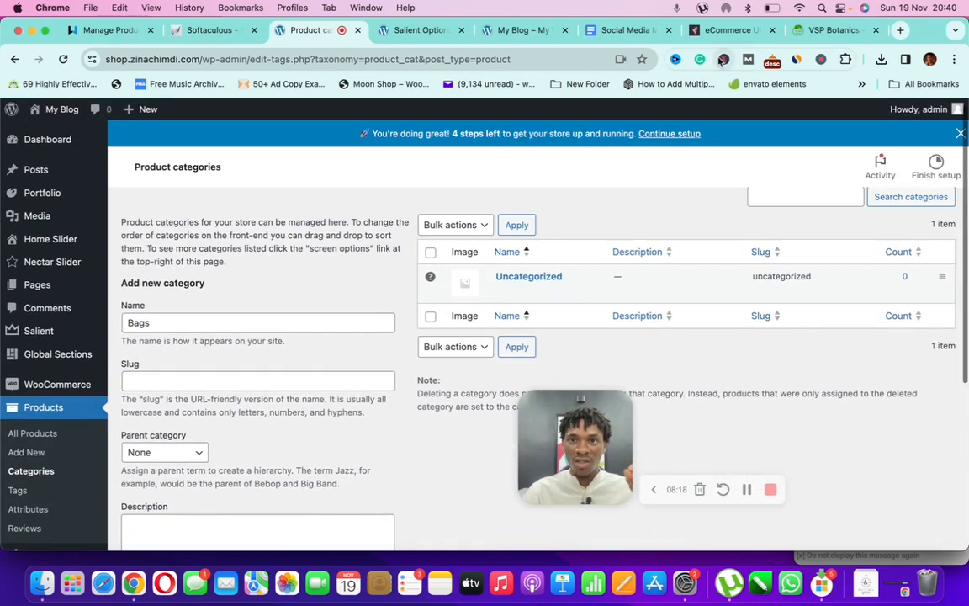
scroll(337, 378, "down", 5)
left_click(169, 452)
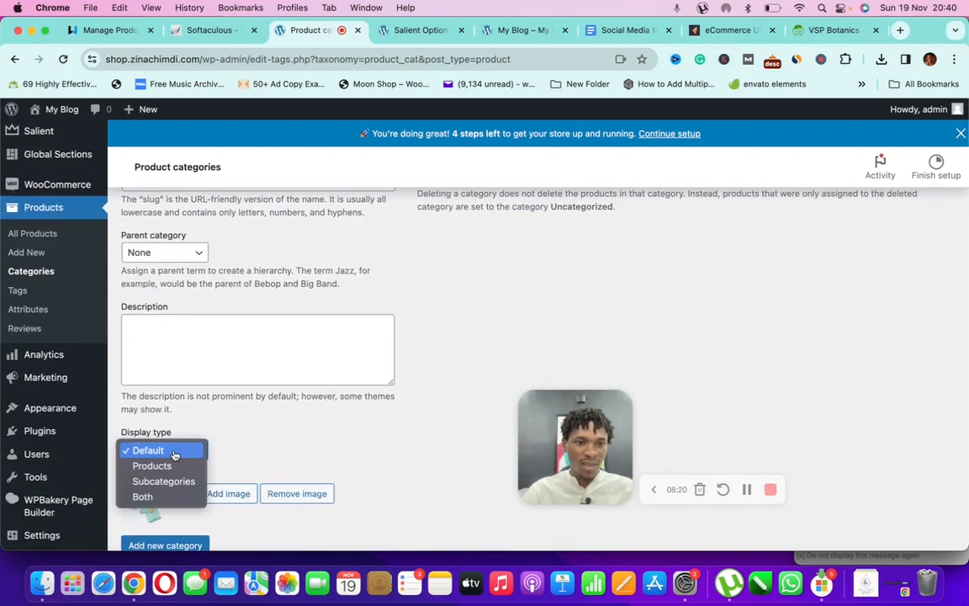
left_click(280, 438)
left_click(173, 545)
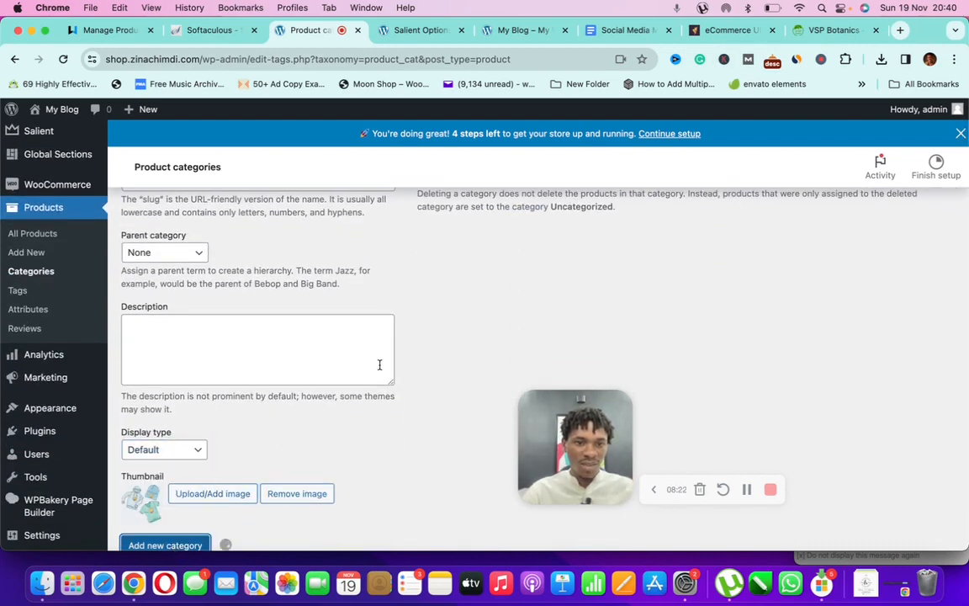
scroll(380, 365, "up", 1)
scroll(379, 364, "up", 5)
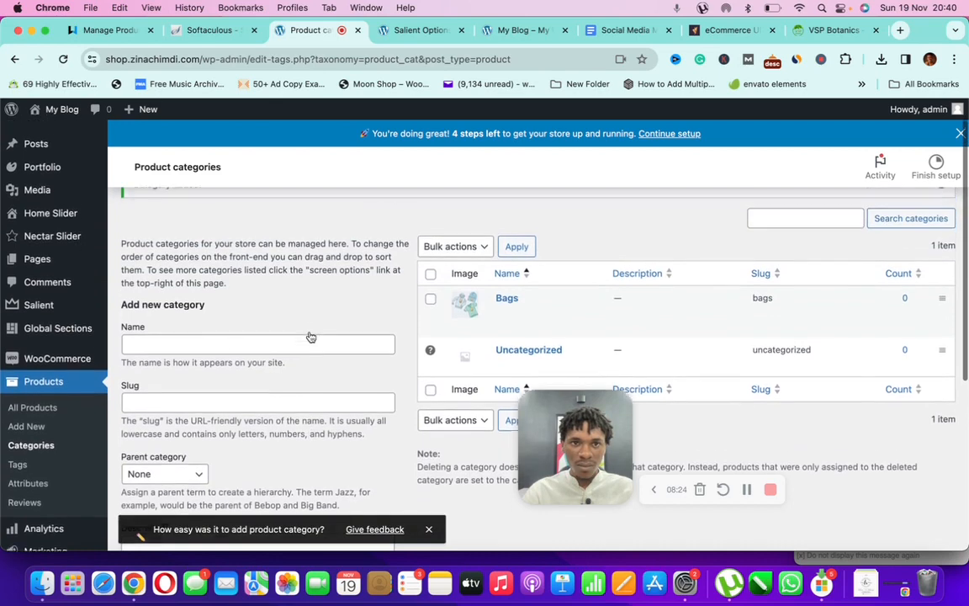
Add a product category named Eyeglasses with the media library image sunglasses-2.jpg as its thumbnail.
left_click(260, 357)
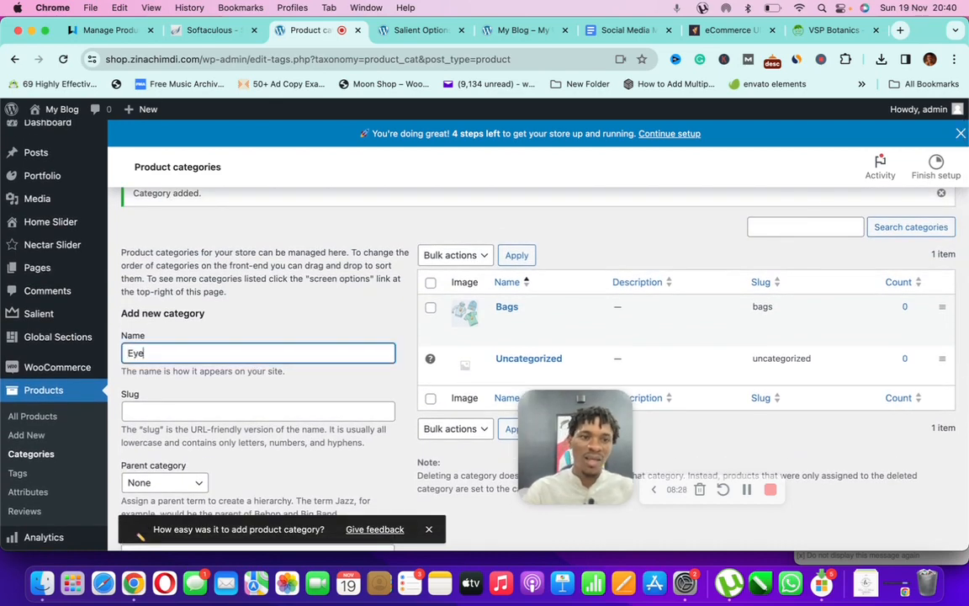
scroll(263, 372, "down", 8)
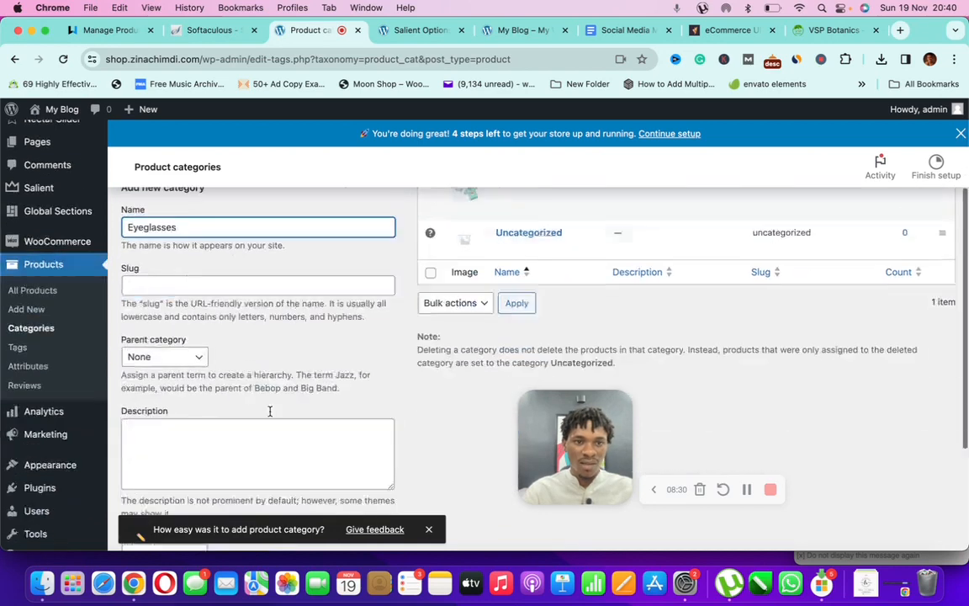
left_click(213, 427)
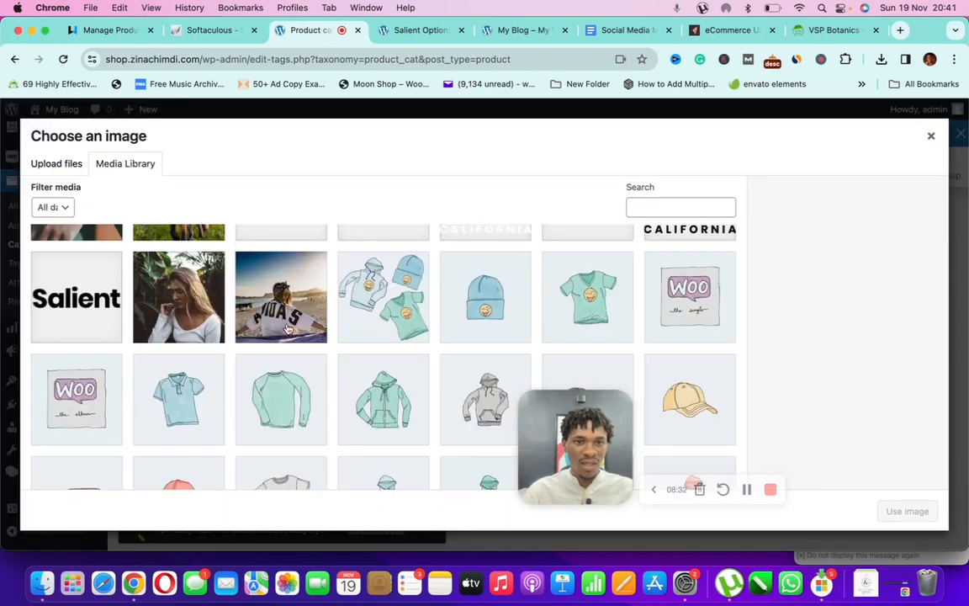
scroll(521, 368, "down", 3)
left_click(602, 294)
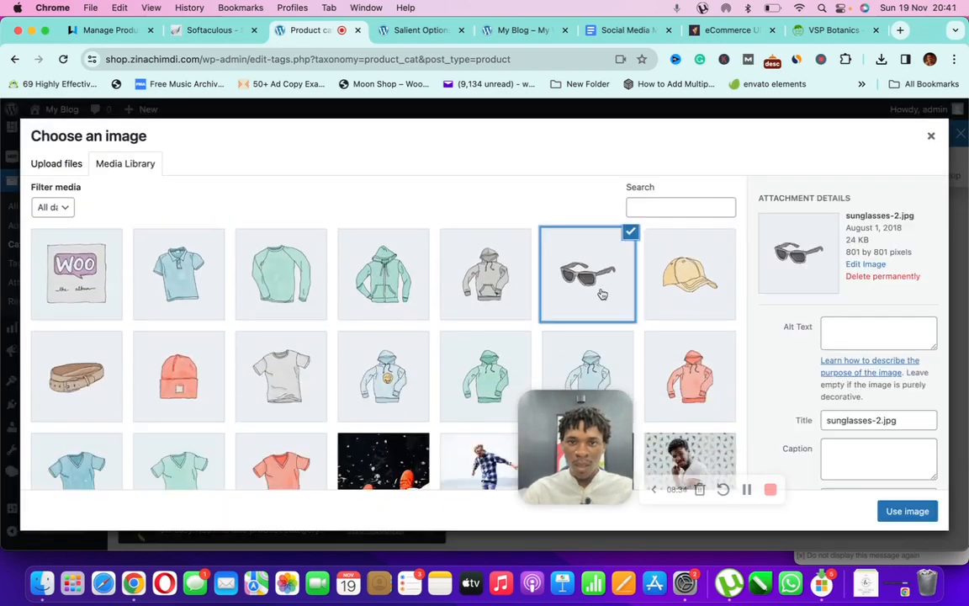
left_click(906, 511)
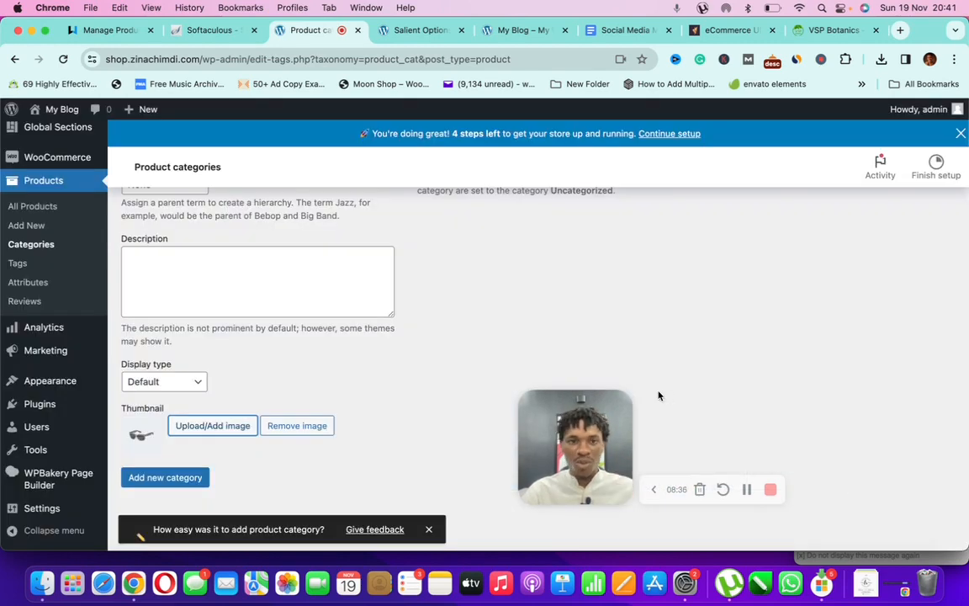
left_click(174, 482)
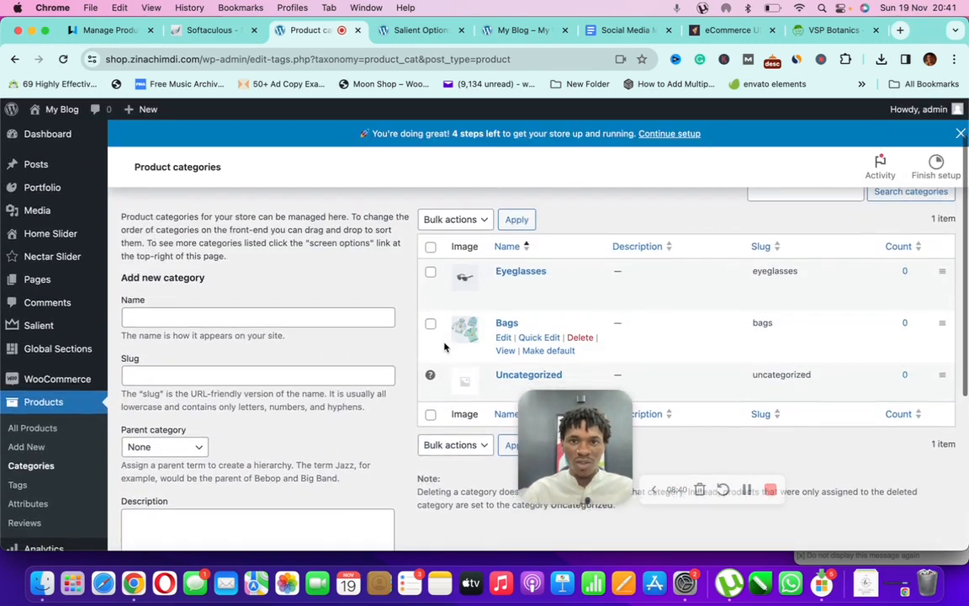
Add a product category named Hoodie with the light blue logo hoodie image from the media library as its thumbnail.
scroll(421, 328, "down", 1)
left_click(262, 290)
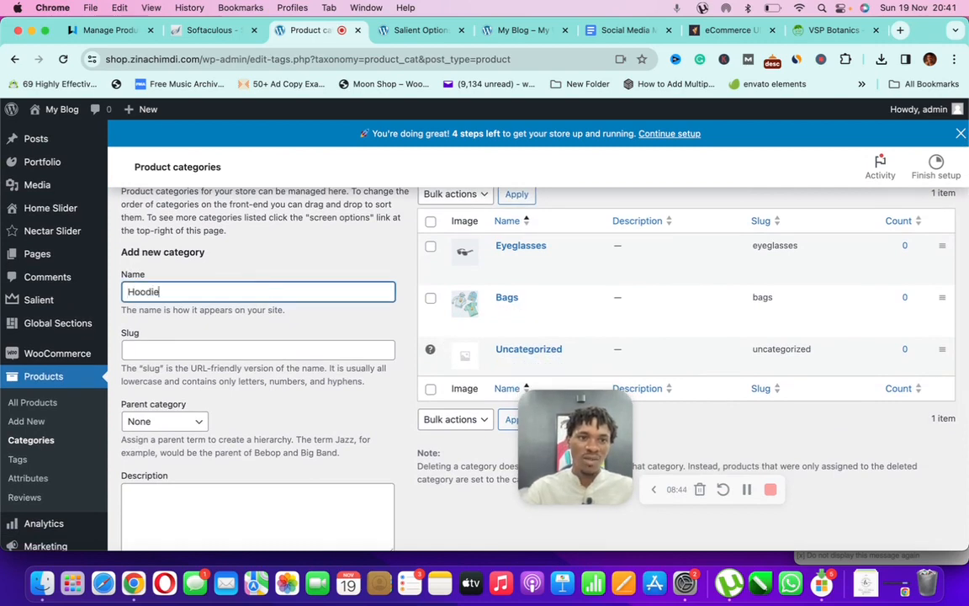
scroll(267, 337, "down", 5)
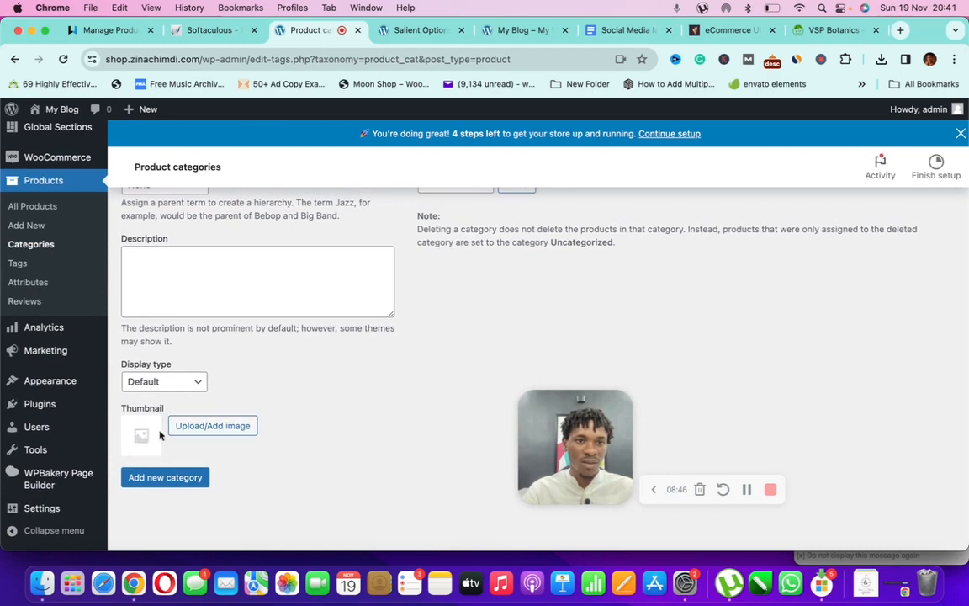
left_click(213, 423)
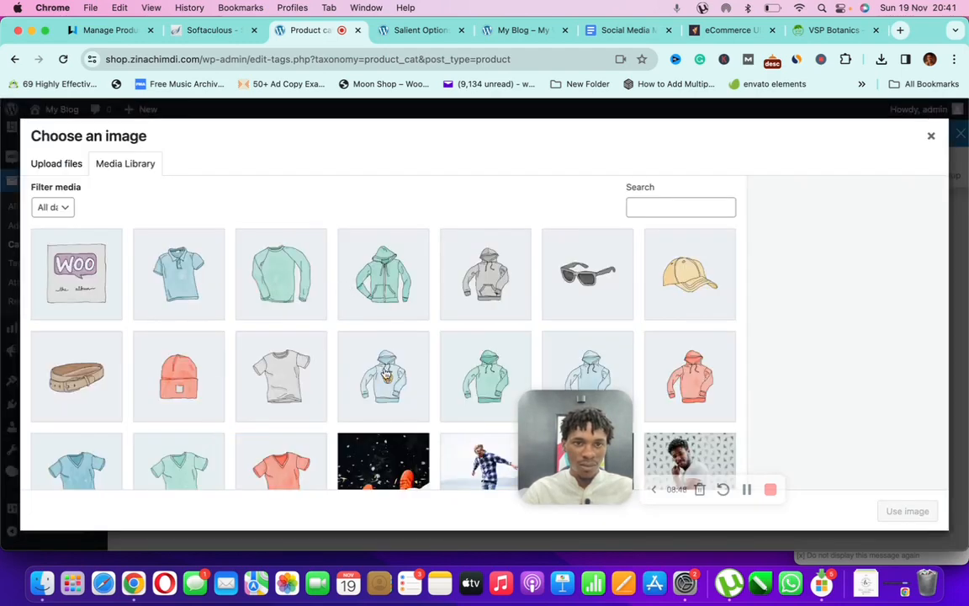
left_click(385, 372)
left_click(902, 512)
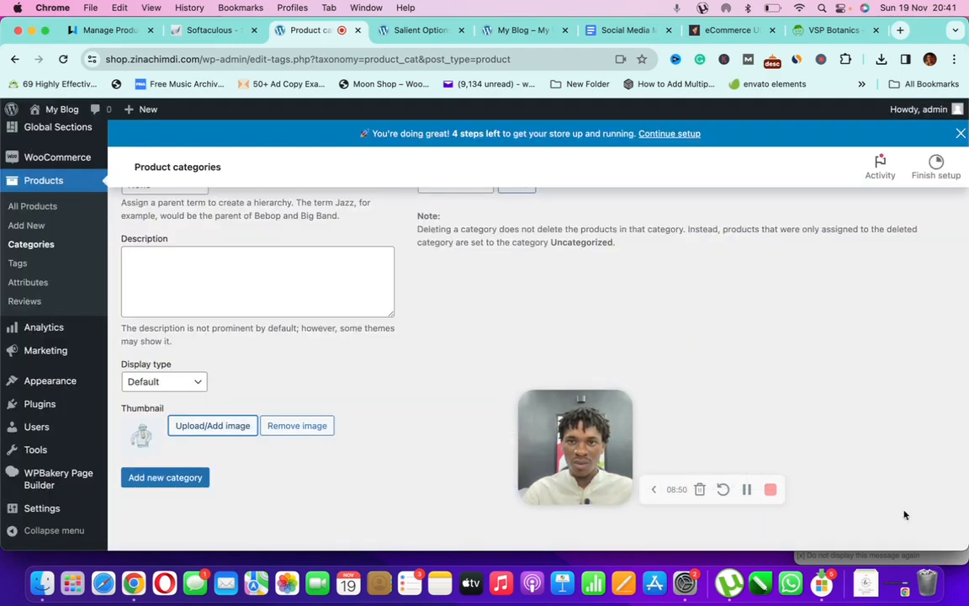
left_click(179, 477)
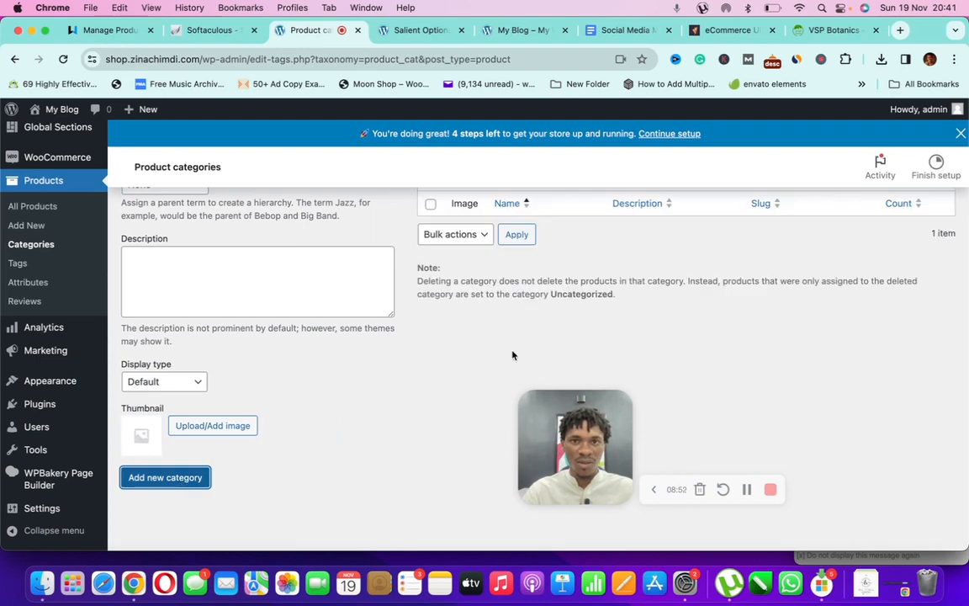
Return to the Menus page and bring up the menu structure with its item sources and settings.
scroll(512, 354, "up", 3)
scroll(63, 352, "down", 5)
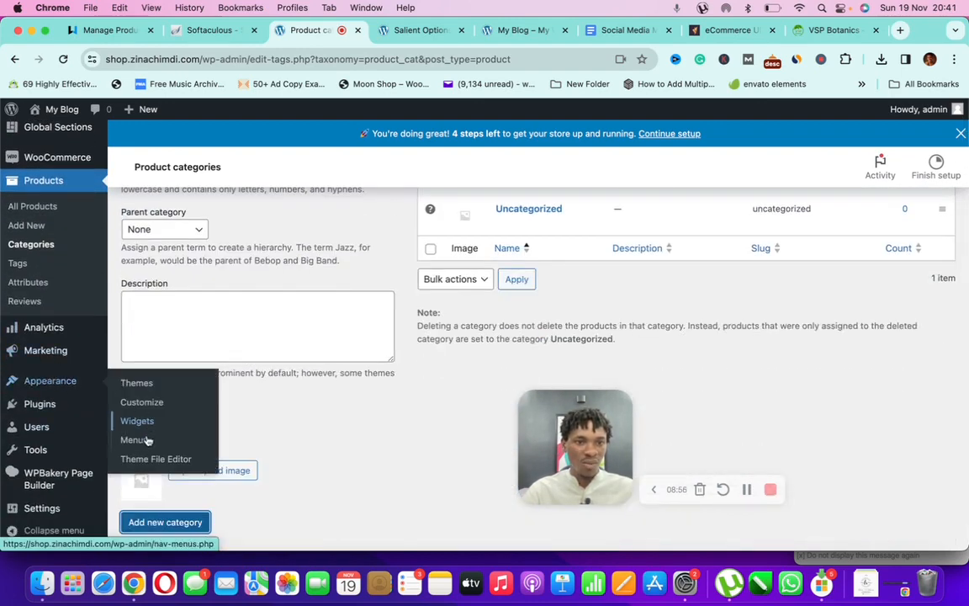
left_click(138, 441)
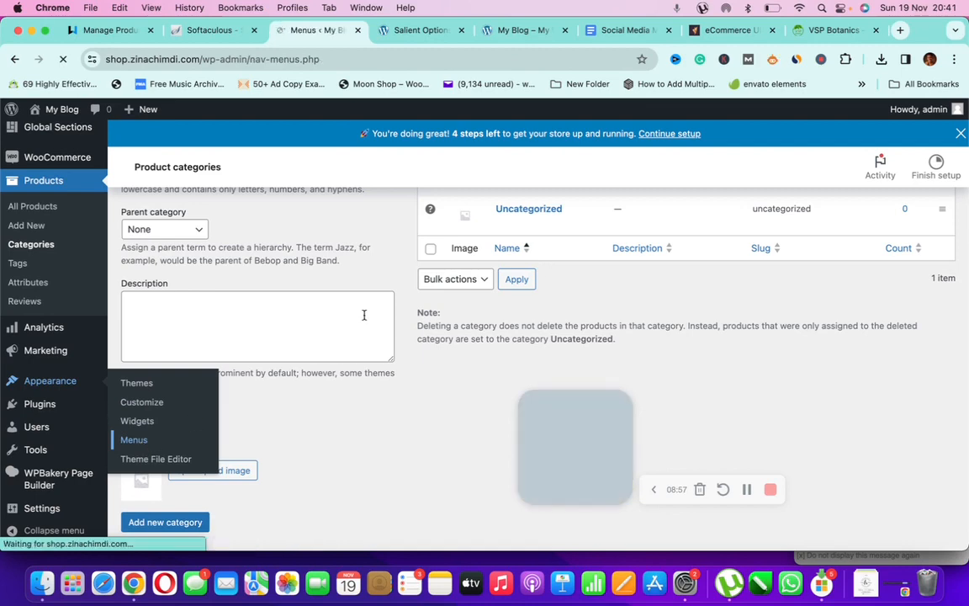
scroll(364, 314, "down", 5)
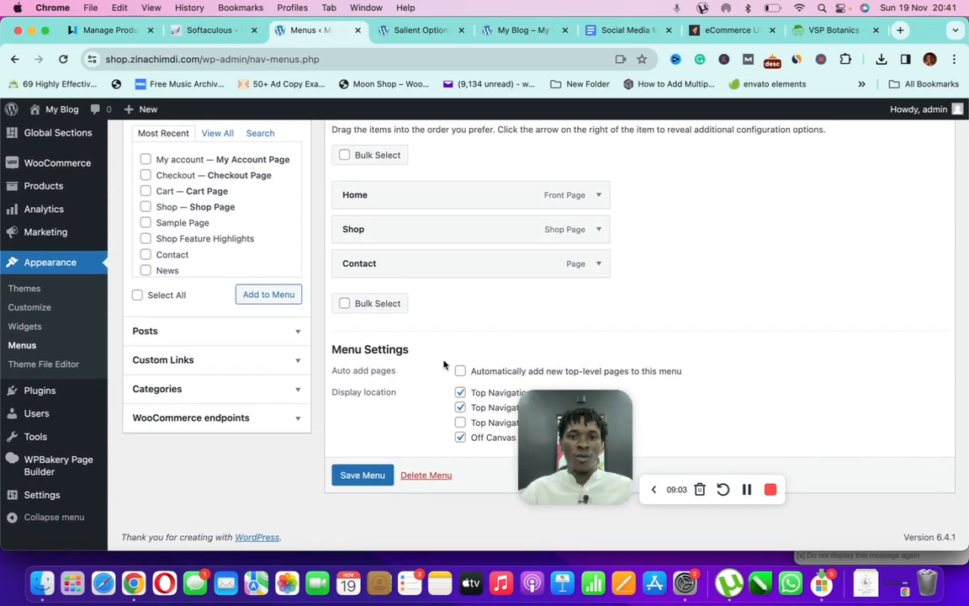
Look through the Custom Links, Posts, Pages and Categories item sources, listing all categories to find the product categories.
scroll(603, 346, "up", 2)
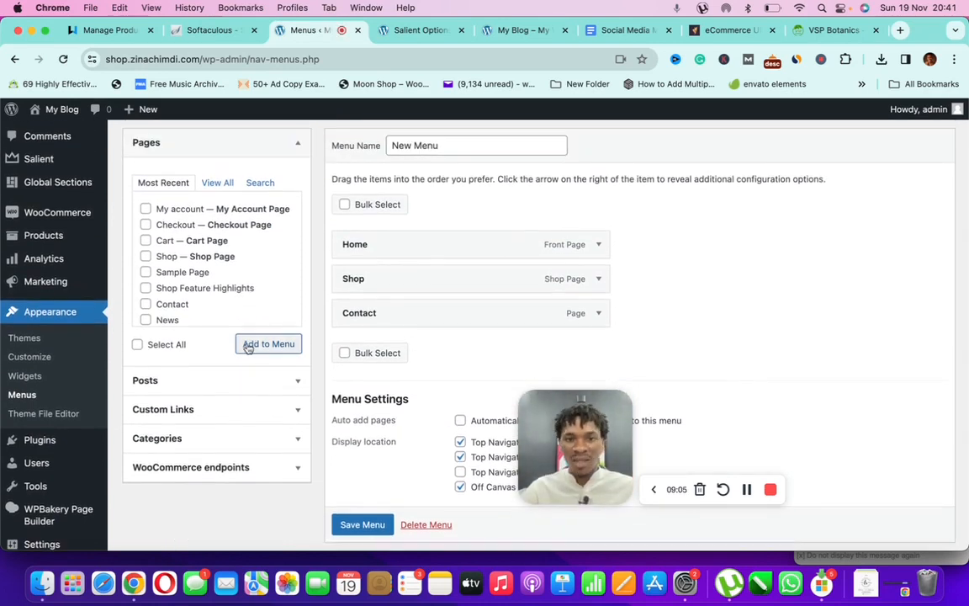
left_click(242, 410)
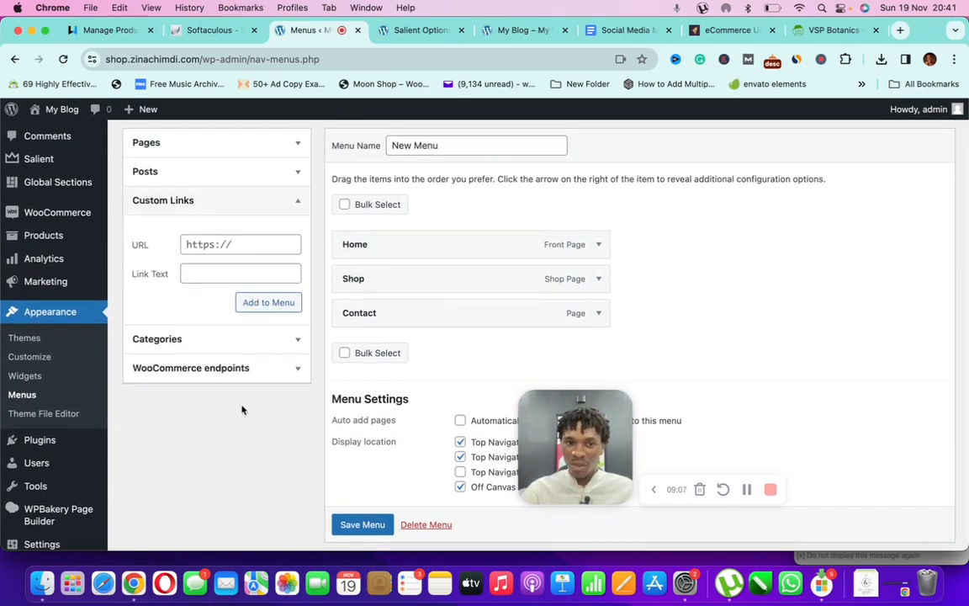
left_click(292, 213)
left_click(248, 173)
left_click(248, 174)
left_click(256, 144)
left_click(260, 145)
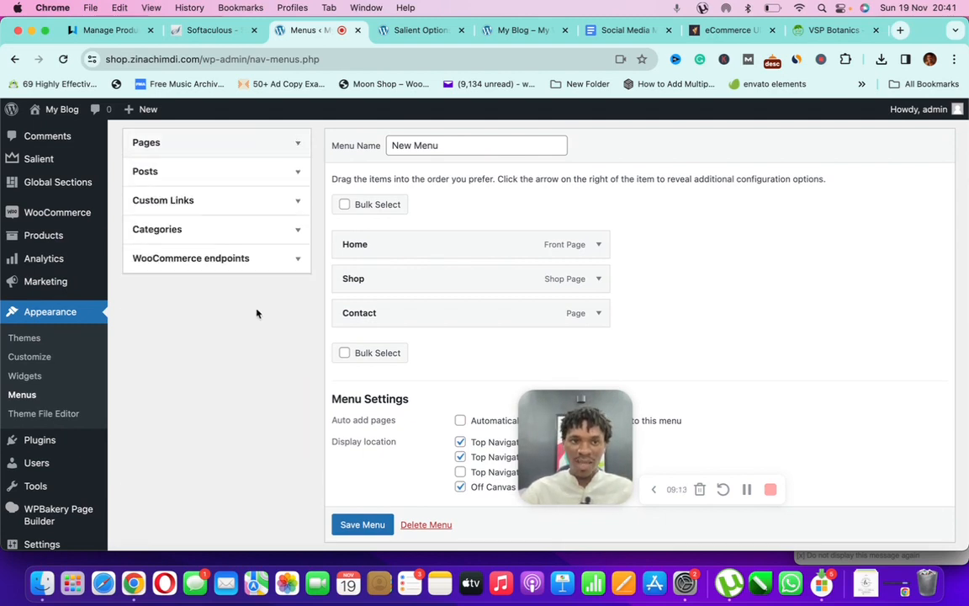
left_click(273, 240)
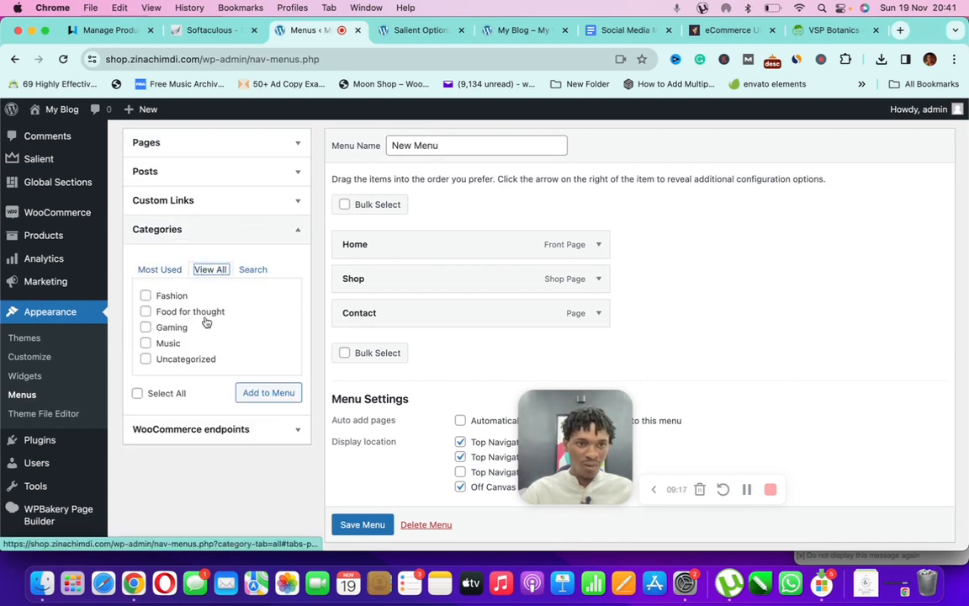
scroll(207, 319, "down", 2)
scroll(162, 287, "up", 2)
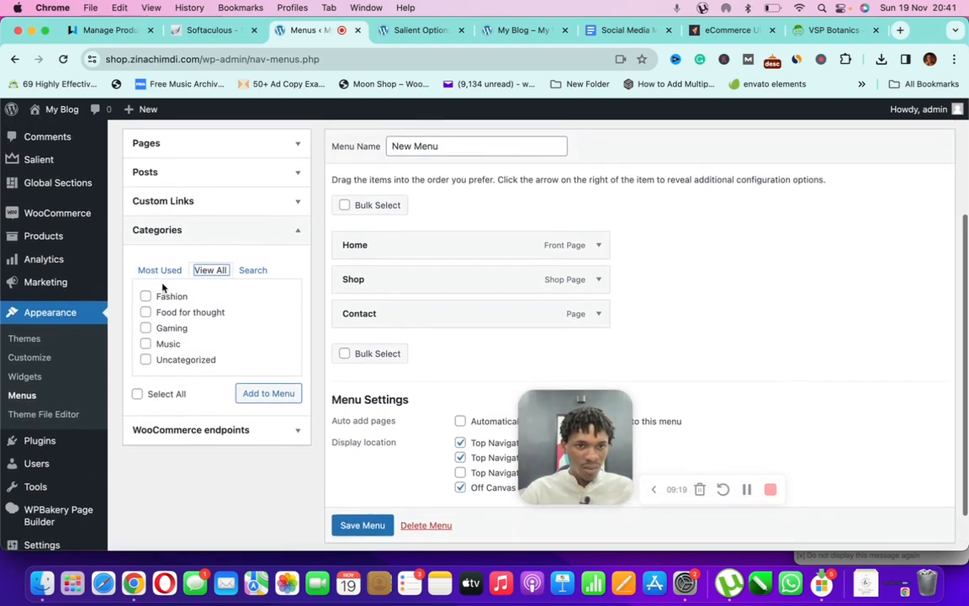
scroll(212, 336, "down", 1)
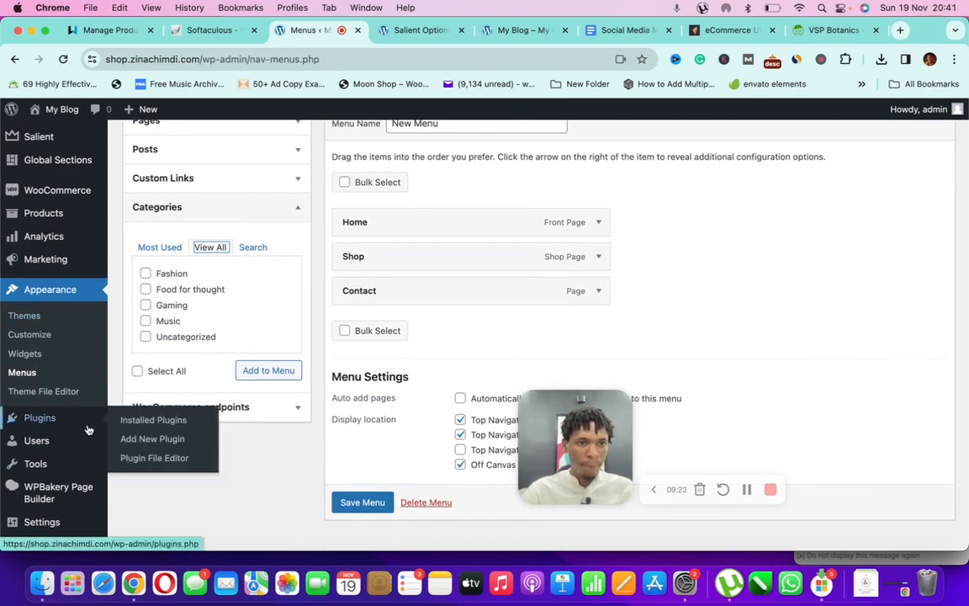
Open the WooCommerce product categories page and check the existing categories and their slugs.
left_click(48, 223)
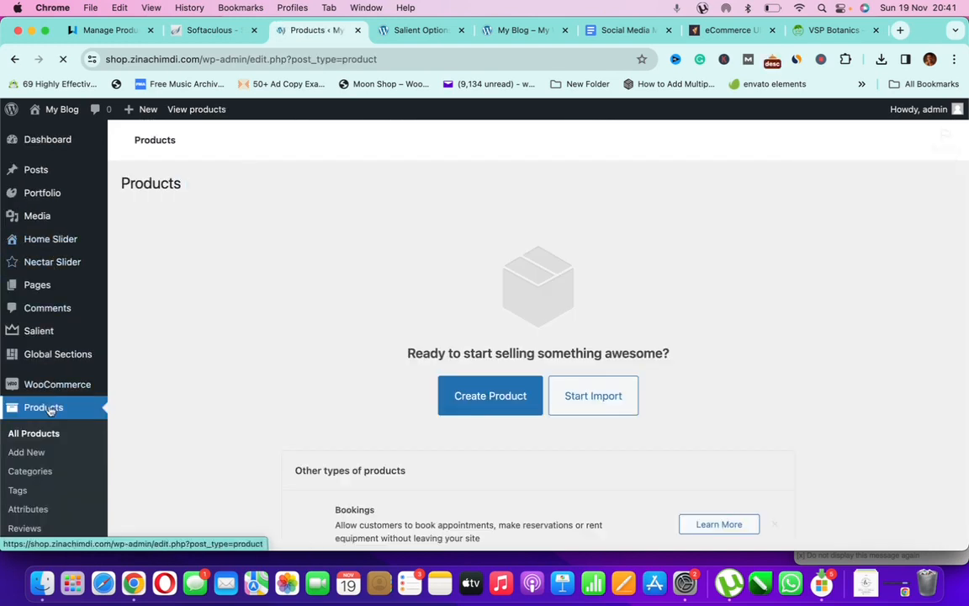
scroll(46, 439, "down", 1)
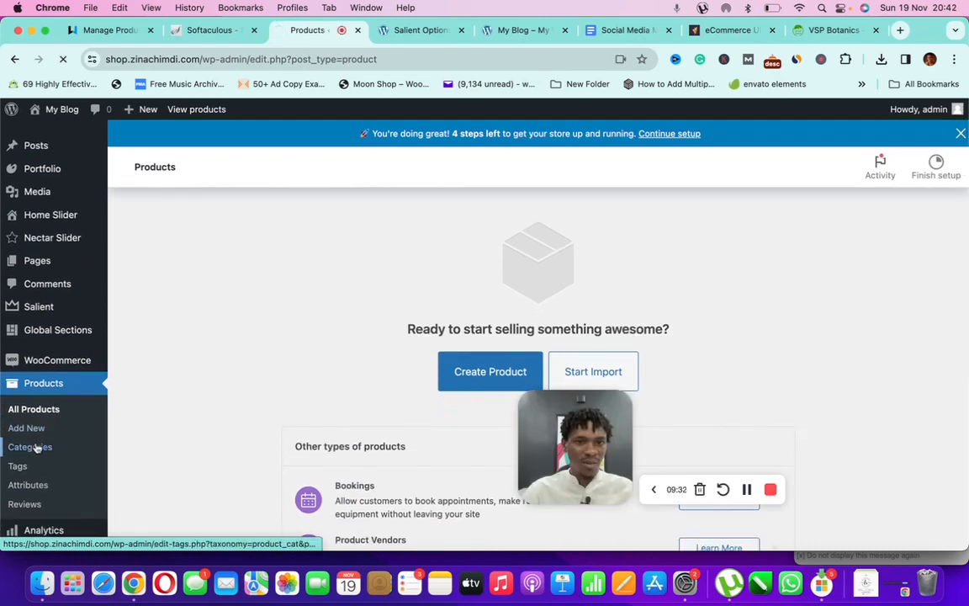
left_click(37, 447)
left_click(272, 332)
scroll(505, 319, "down", 1)
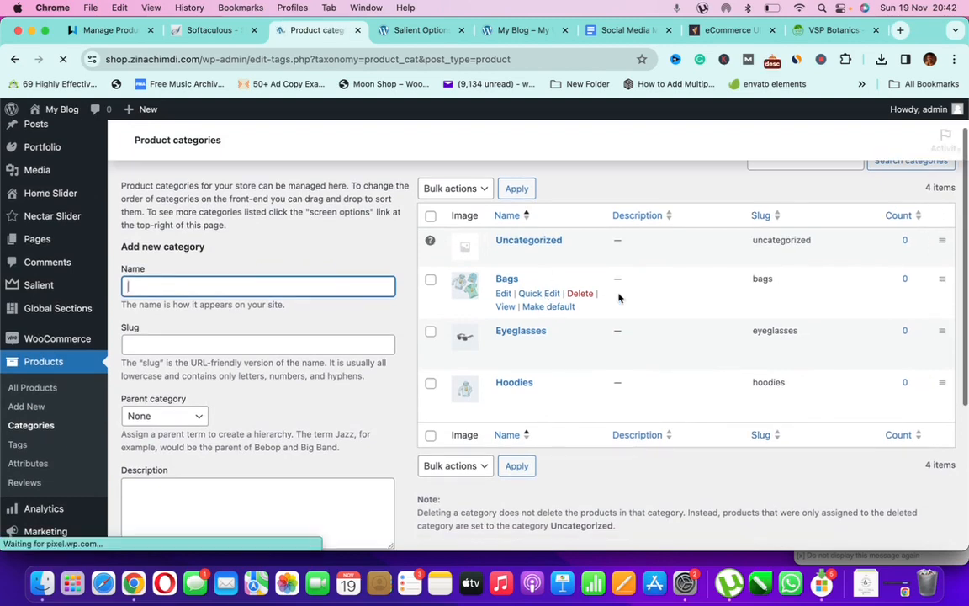
scroll(47, 377, "down", 5)
mouse_move(46, 377)
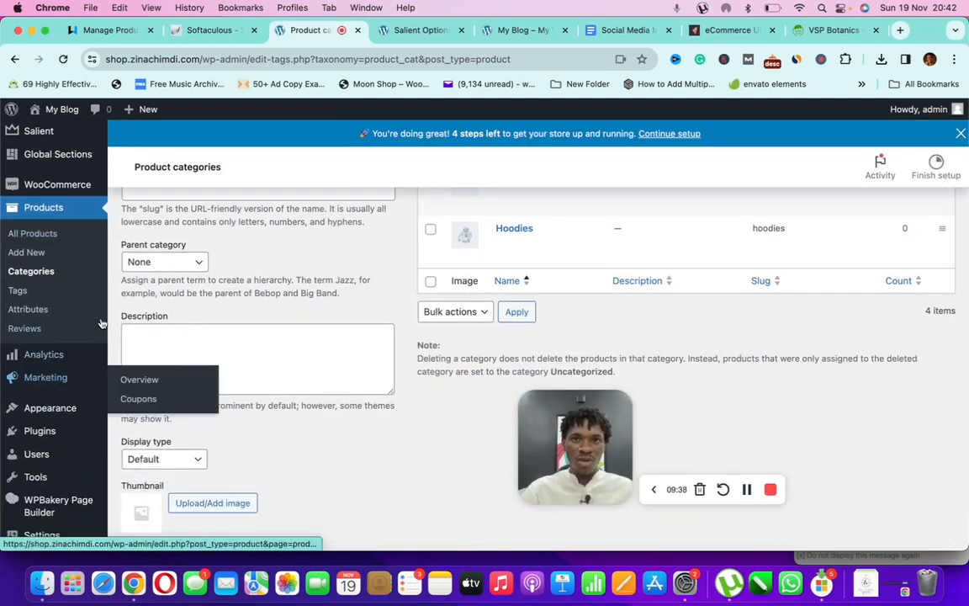
scroll(46, 374, "down", 1)
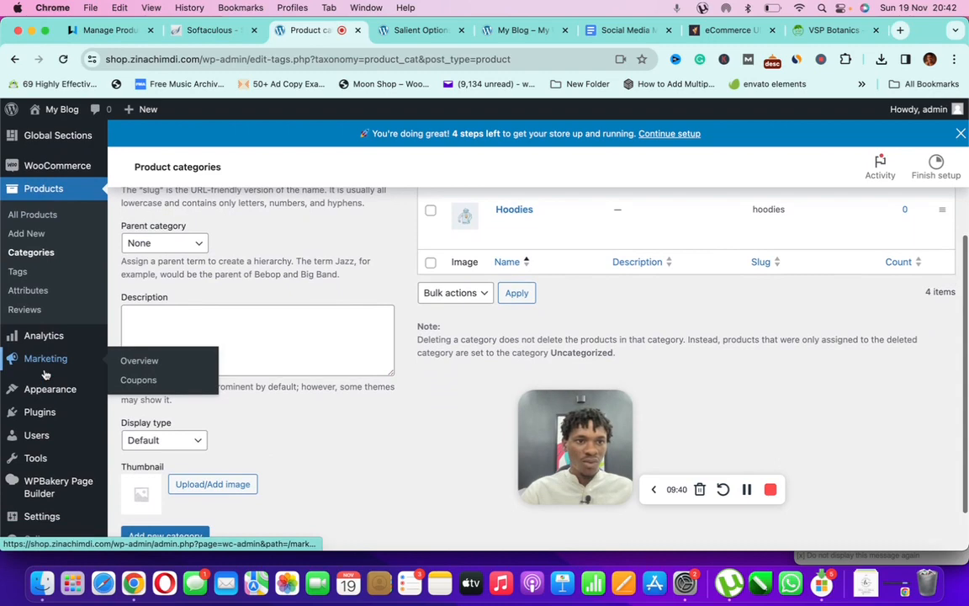
scroll(42, 408, "down", 3)
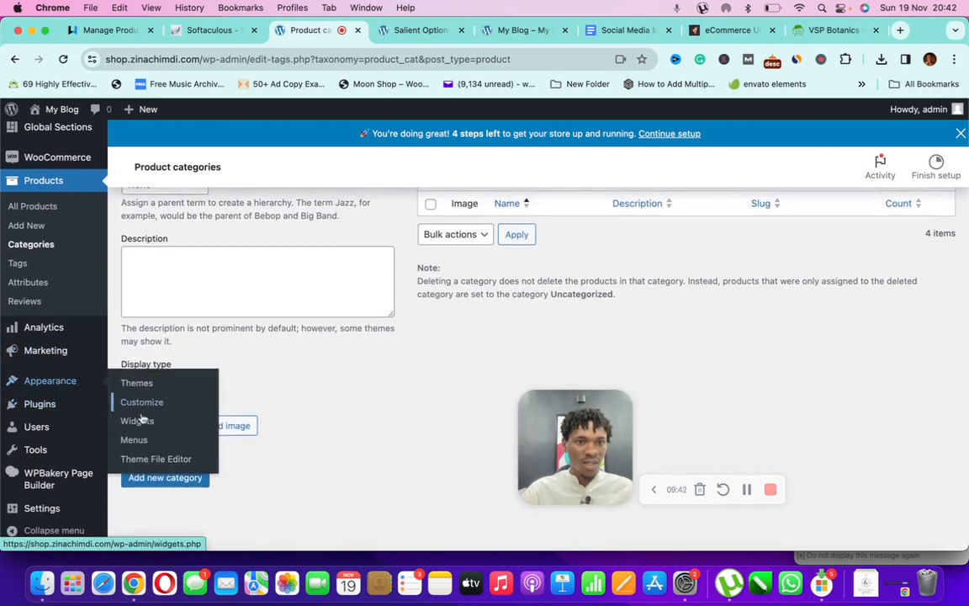
Return to the Menus page and examine the full list of pages available for the menu.
left_click(133, 439)
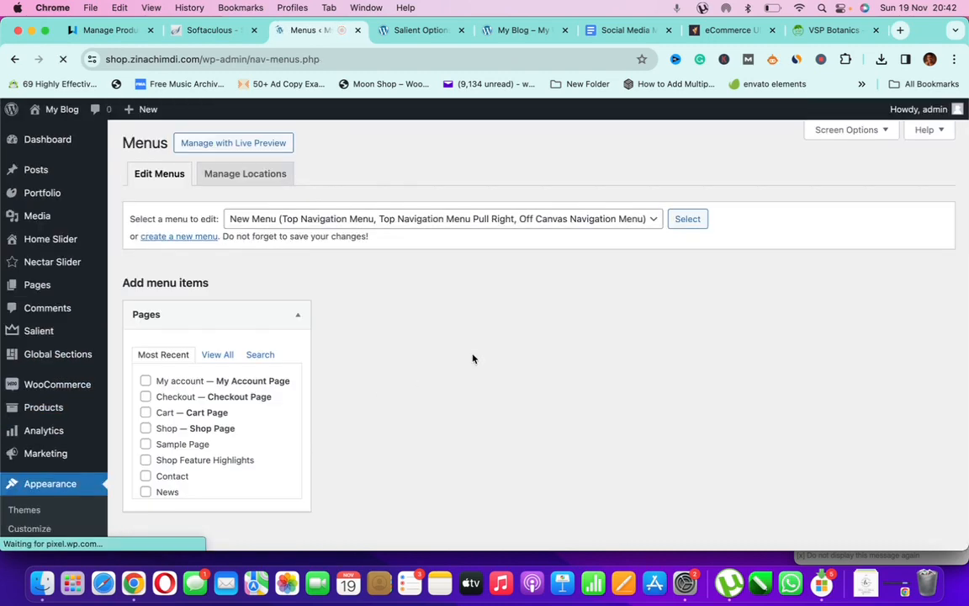
scroll(294, 344, "down", 4)
scroll(194, 317, "down", 1)
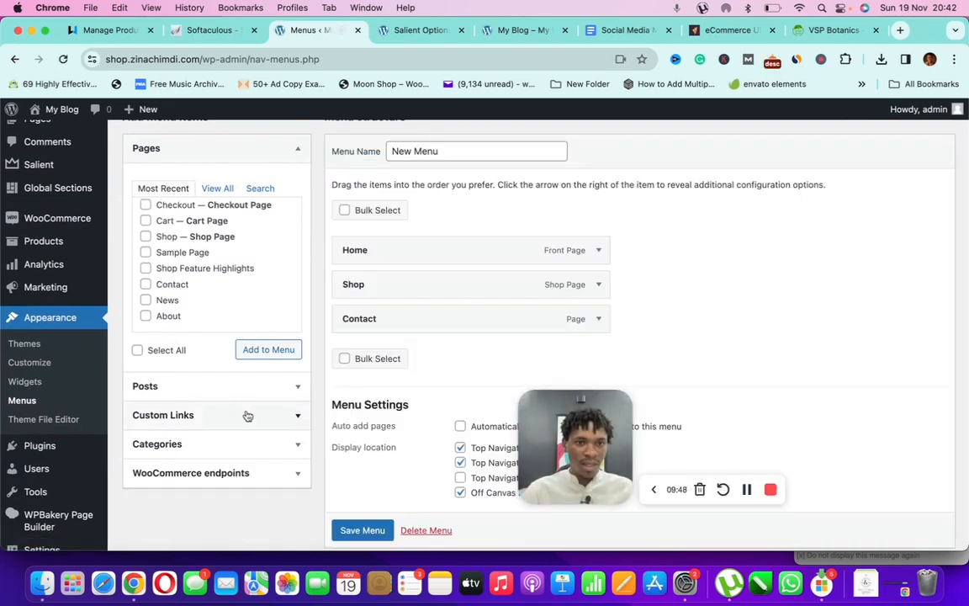
left_click(217, 190)
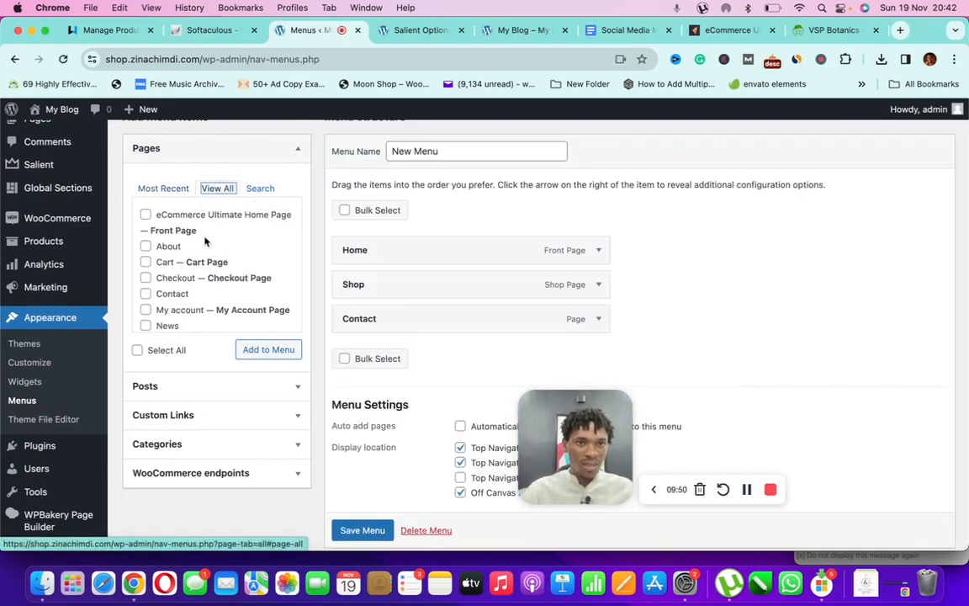
scroll(204, 241, "down", 3)
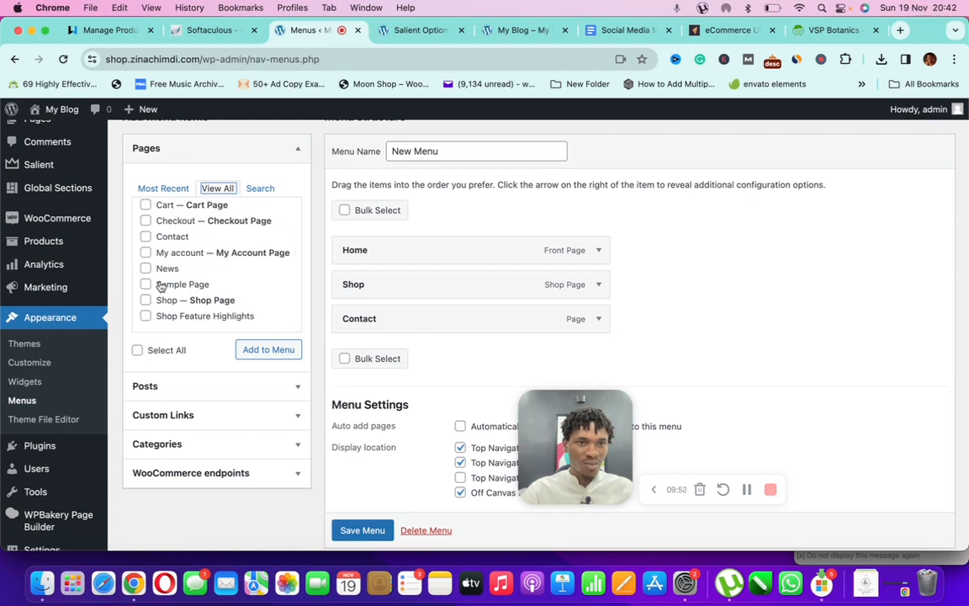
Add a custom link to the menu with URL shop.zinachimdi.com/bags and link text Bags.
left_click(270, 416)
scroll(242, 371, "down", 2)
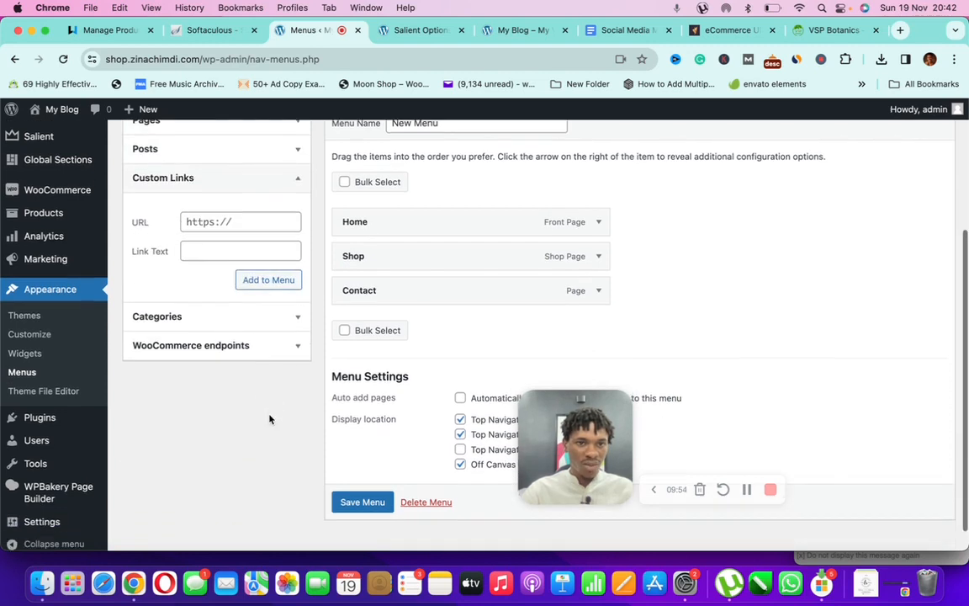
left_click(250, 198)
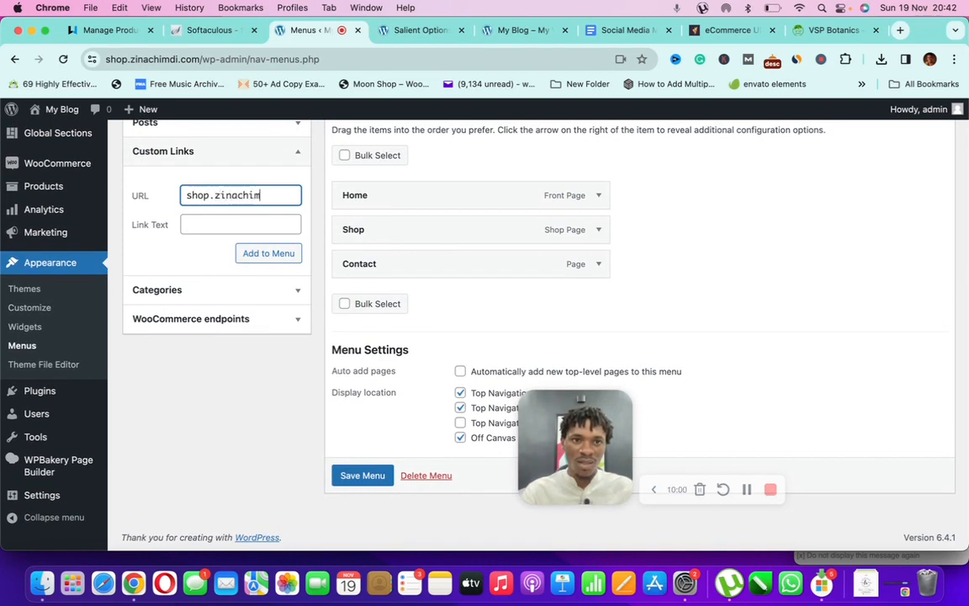
type("shop.zinachimdi.com/")
type("bags")
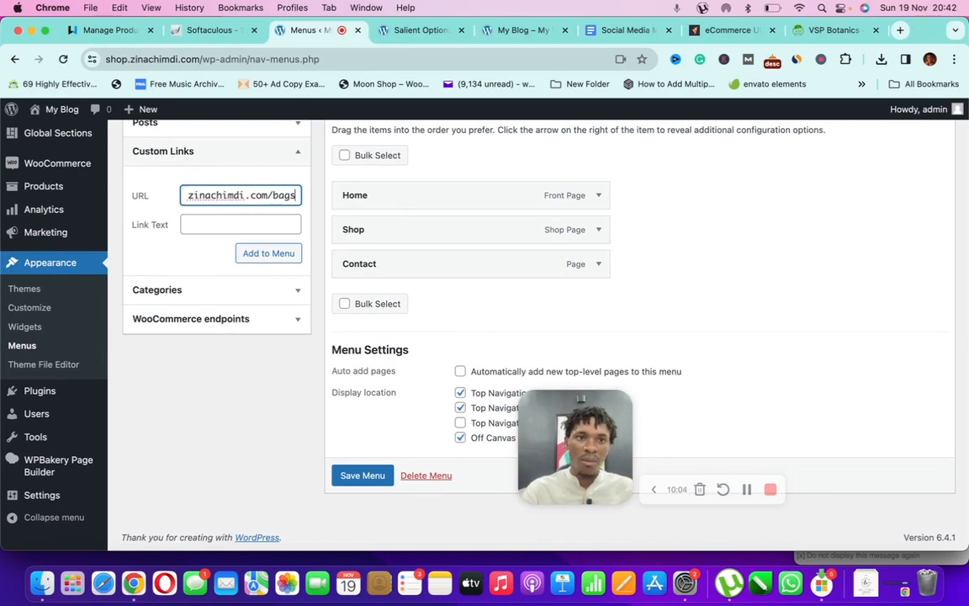
left_click(230, 223)
left_click(267, 254)
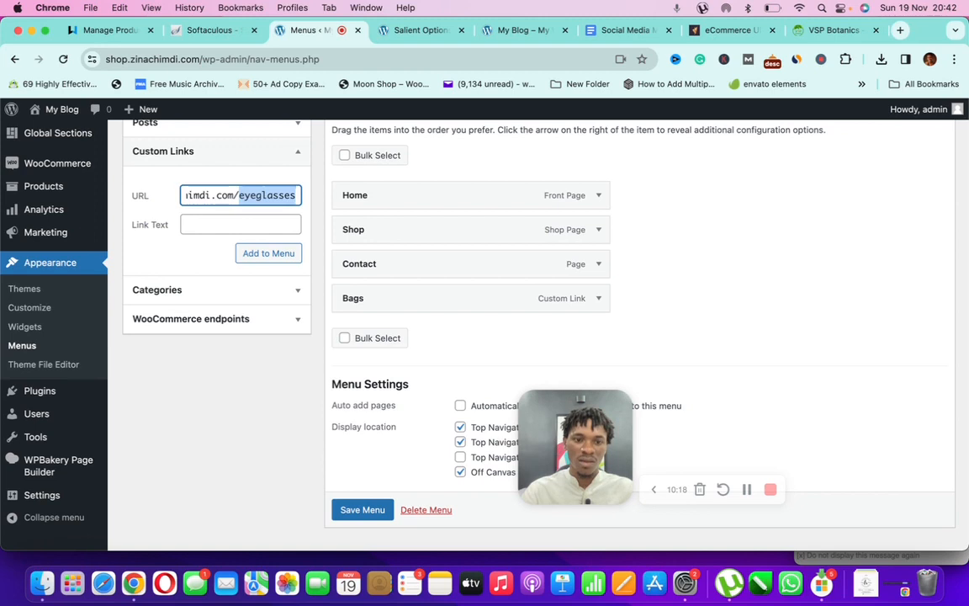
Add custom links Eyeglasses (shop.zinachimdi.com/eyeglasses) and Hoodies (shop.zinachimdi.com/hoodies) to the menu.
left_click(246, 223)
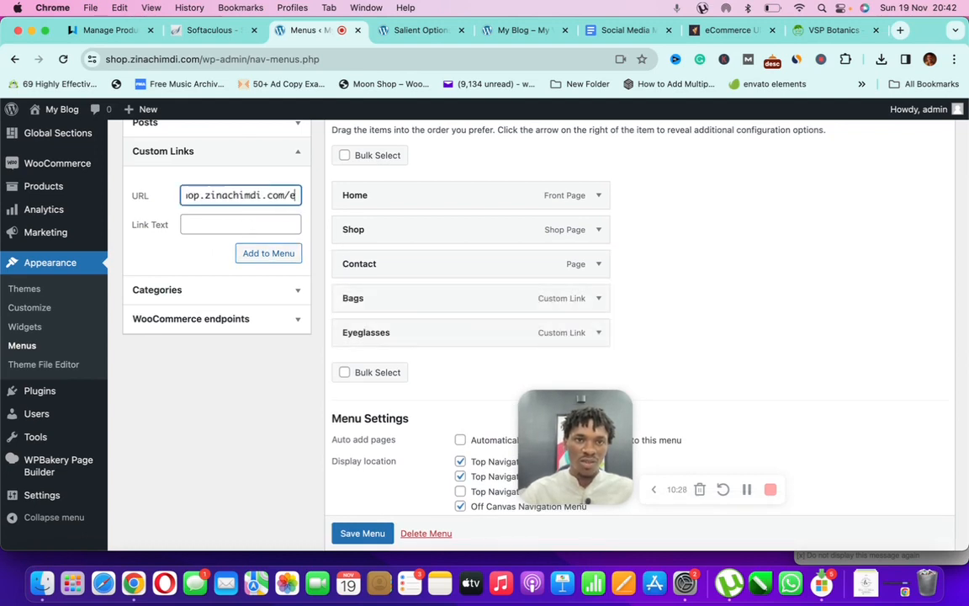
left_click(263, 223)
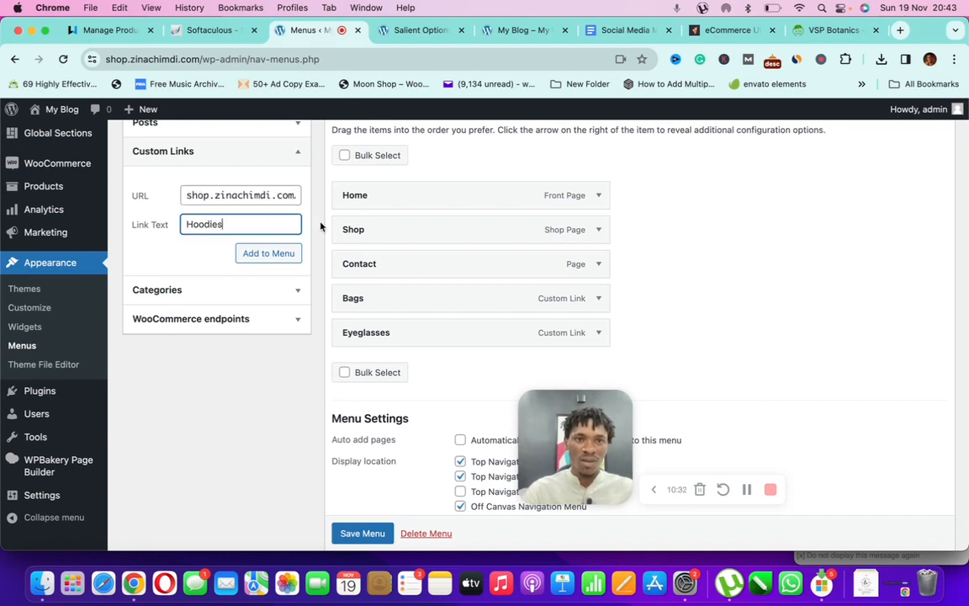
scroll(467, 297, "down", 1)
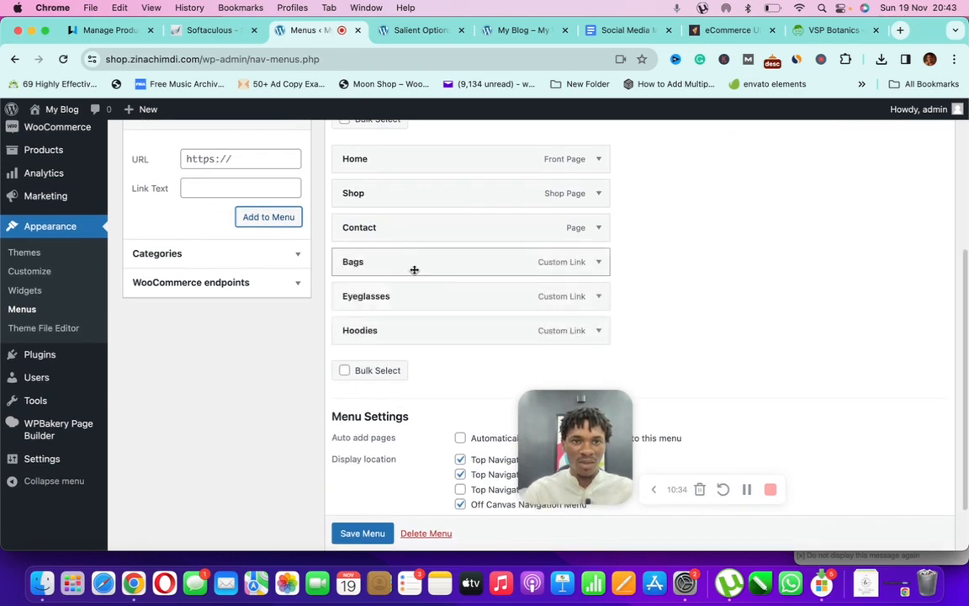
Nest the Bags, Eyeglasses and Hoodies links as sub items under Shop, in that order.
scroll(432, 273, "up", 1)
left_click_drag(404, 285, 418, 238)
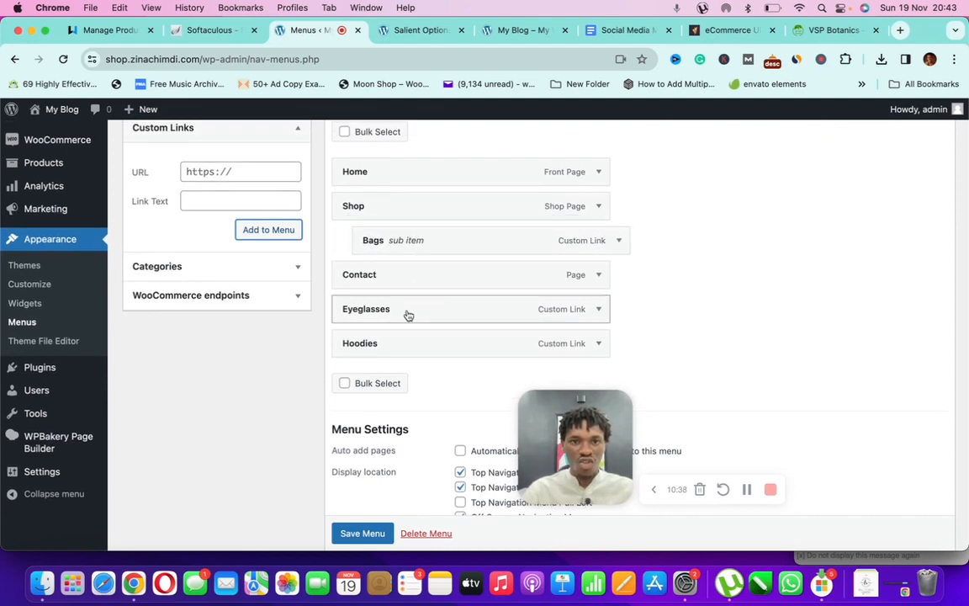
left_click_drag(410, 310, 429, 277)
left_click_drag(415, 355, 438, 314)
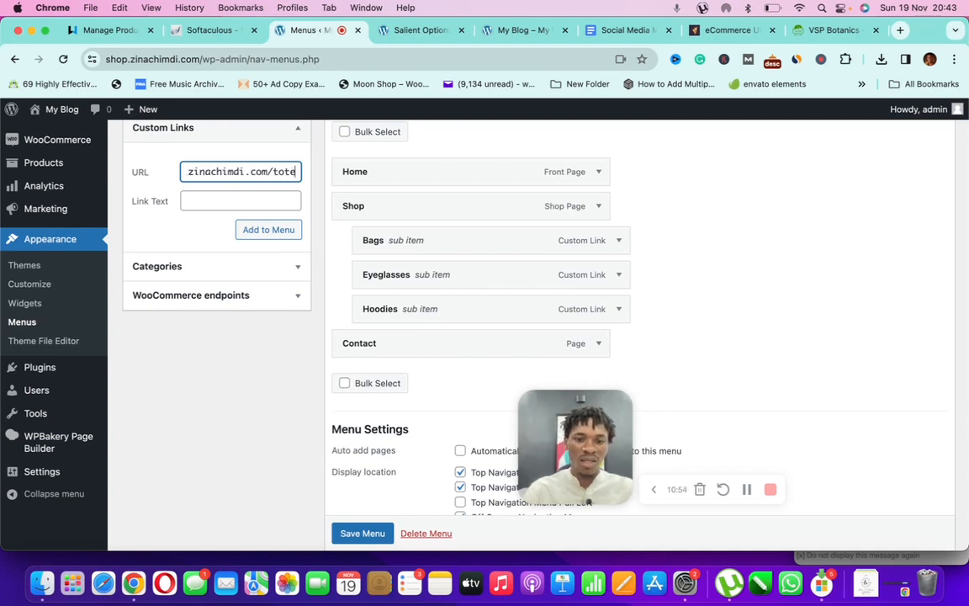
Add a custom link named Tote Bags, nest it as a sub item under Bags, and save the menu.
left_click(243, 196)
type("T")
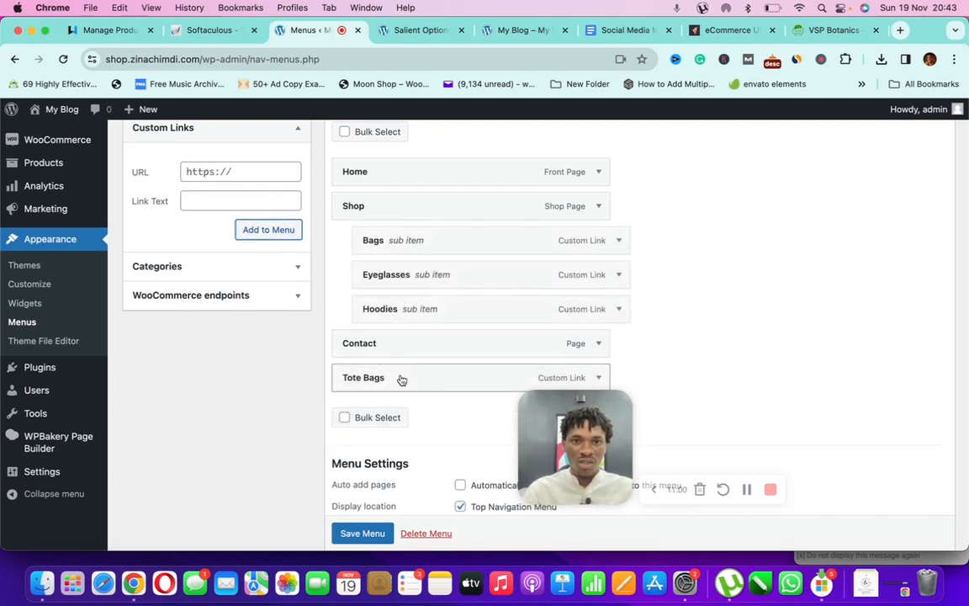
left_click_drag(401, 381, 421, 278)
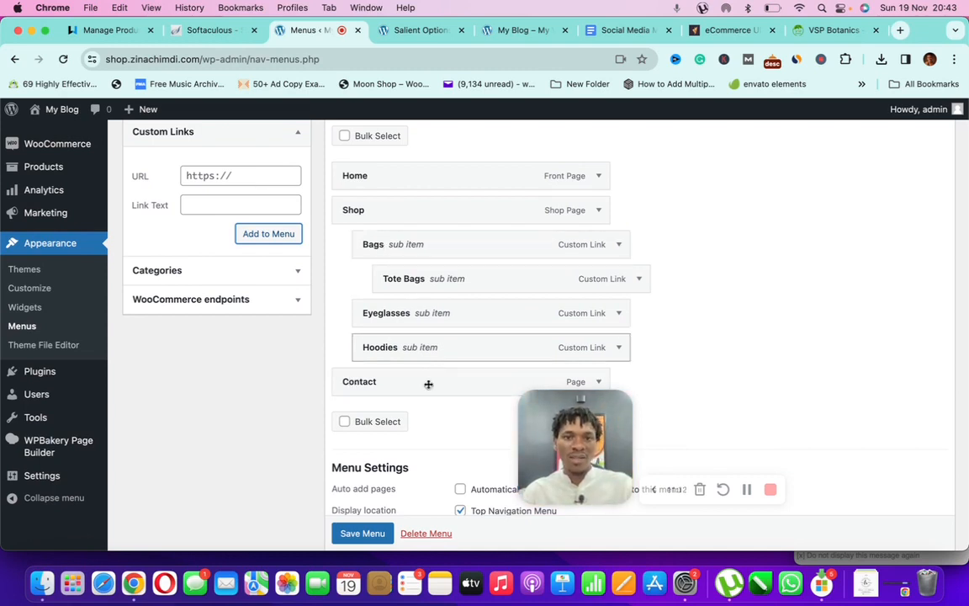
scroll(438, 459, "down", 3)
left_click(364, 479)
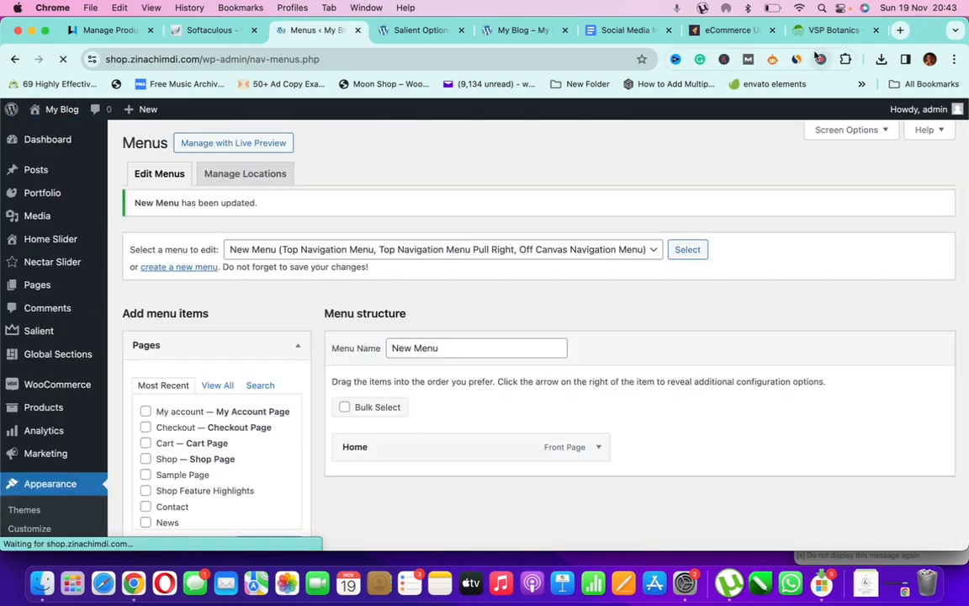
Switch to the live store homepage, reload it, and check the Shop dropdown and its Bags submenu.
left_click(735, 32)
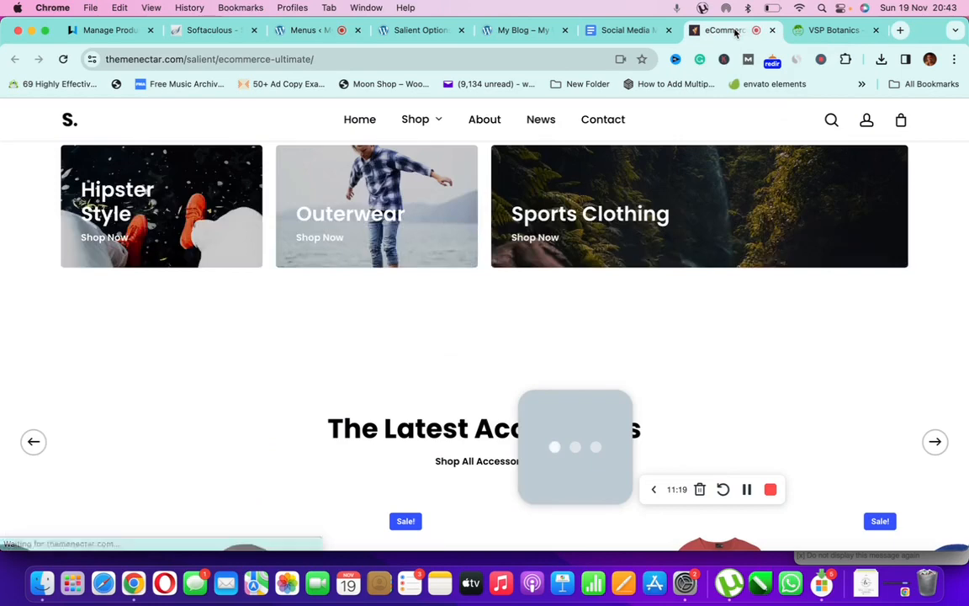
left_click(515, 31)
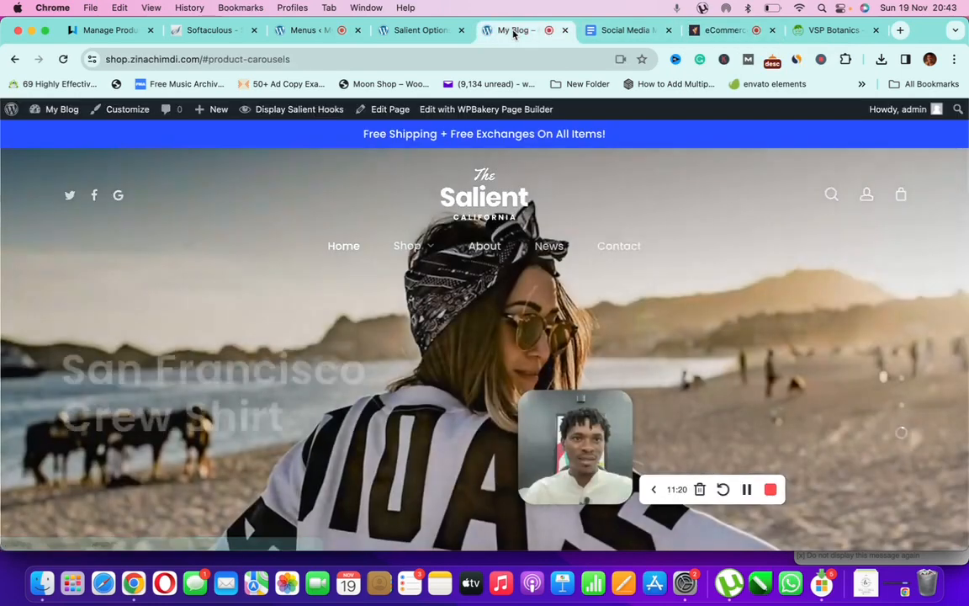
left_click(64, 61)
left_click(492, 200)
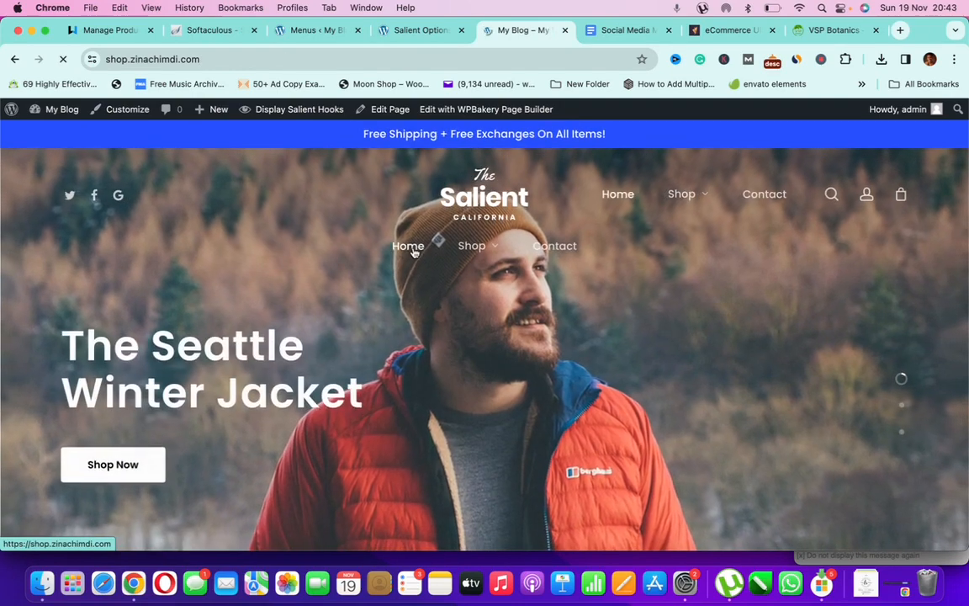
mouse_move(479, 247)
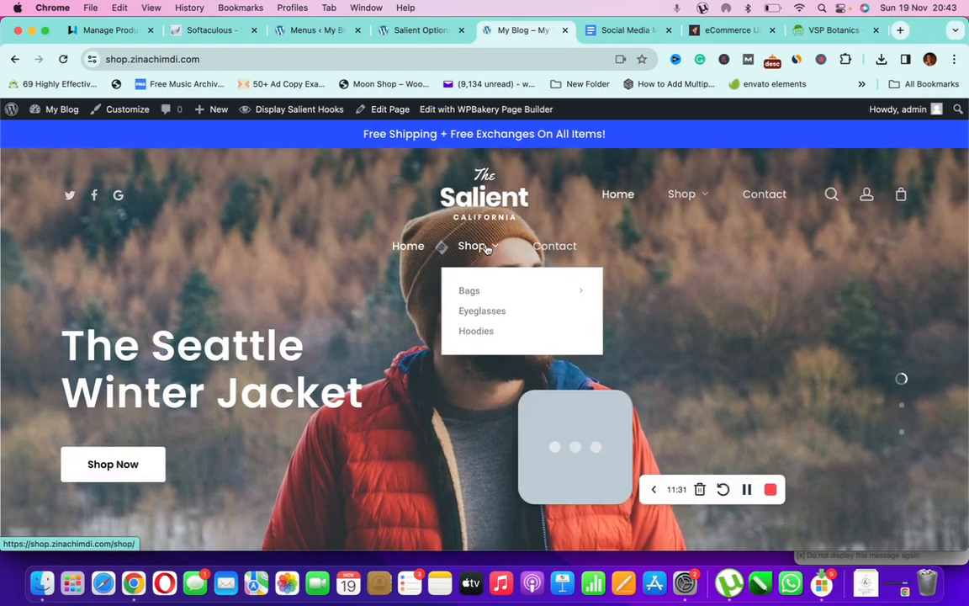
mouse_move(492, 292)
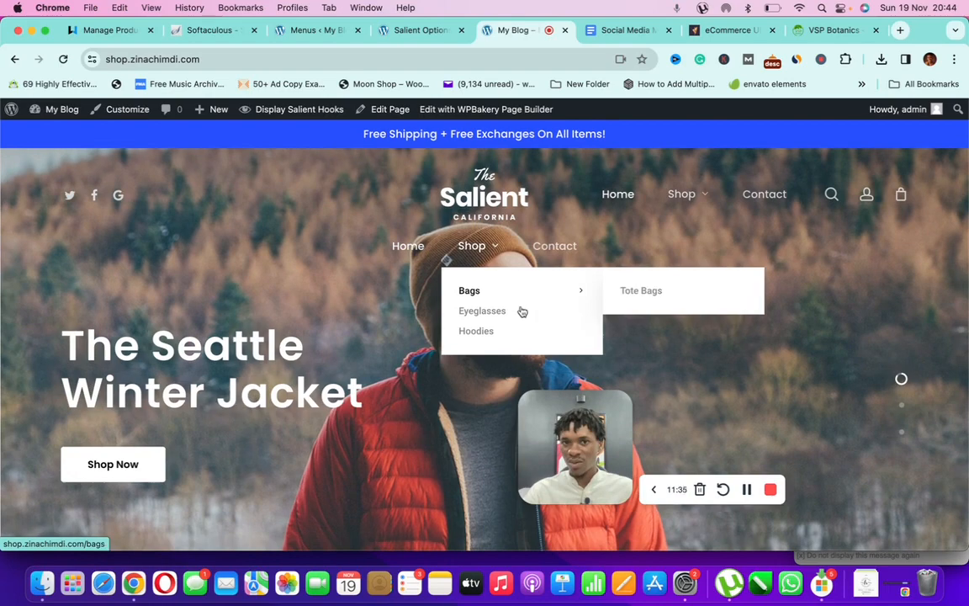
scroll(482, 338, "down", 10)
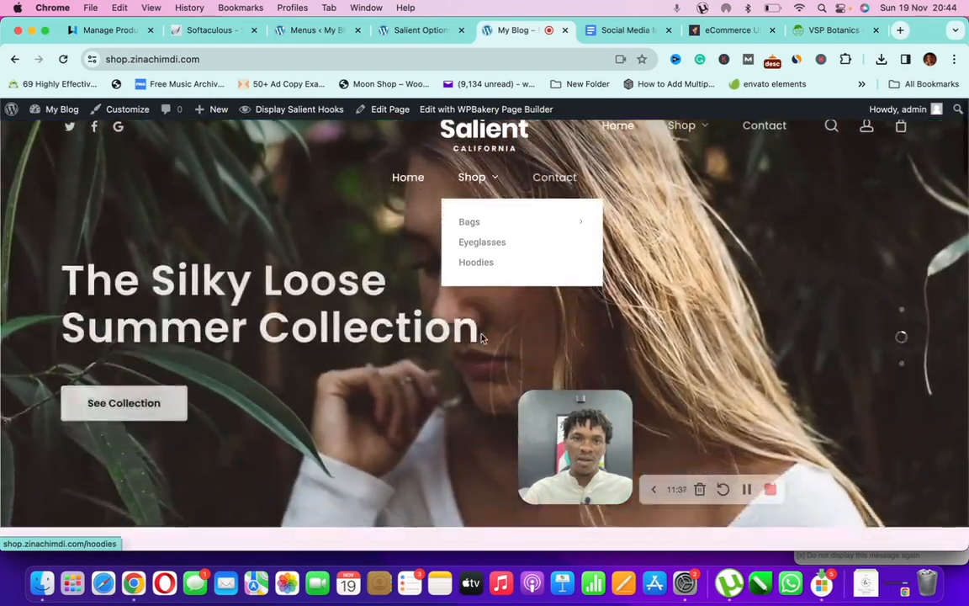
scroll(482, 339, "up", 10)
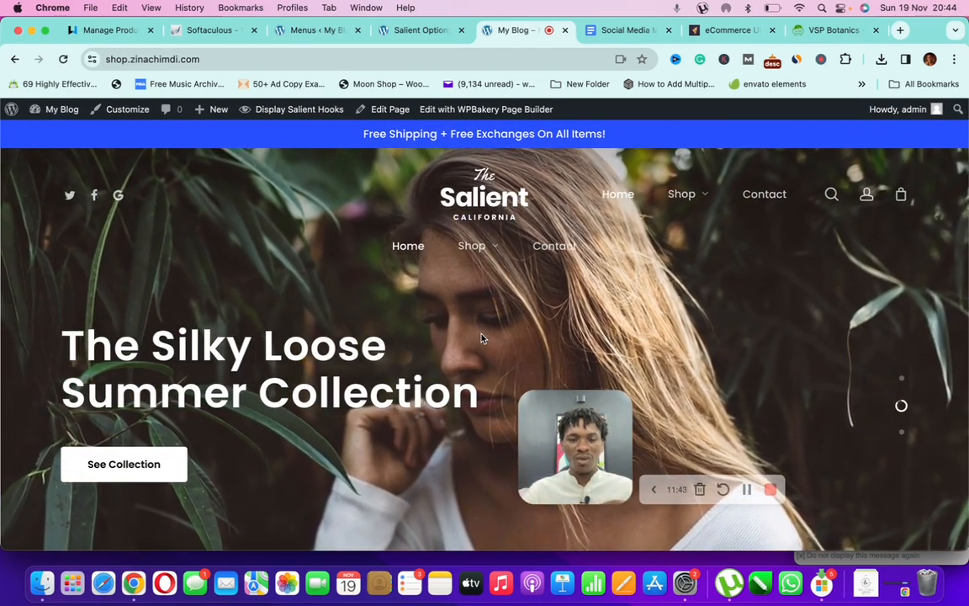
Review the live homepage's banner and header, and examine the Bags, Eyeglasses and Hoodies links under both Shop menus.
scroll(480, 336, "down", 5)
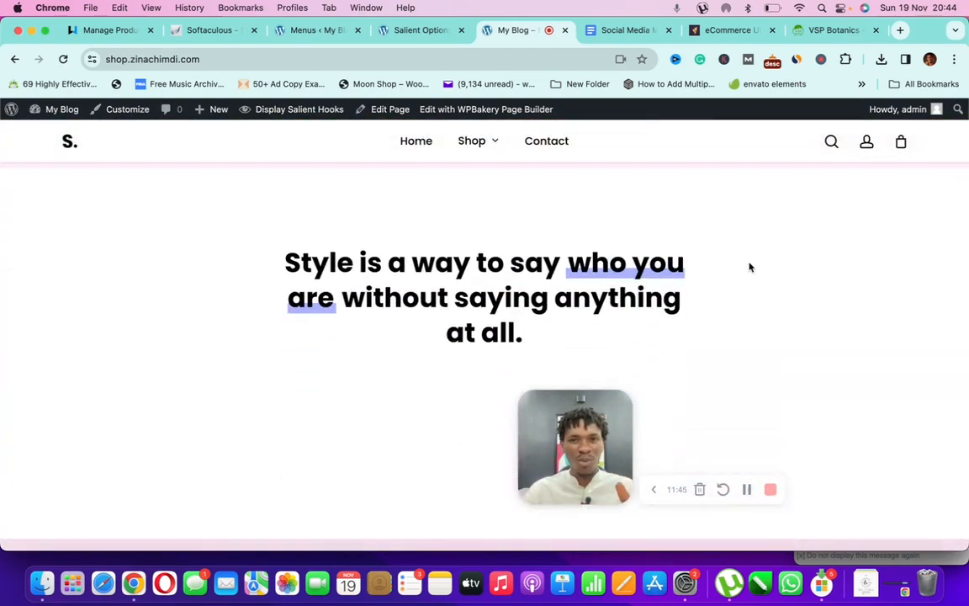
scroll(750, 267, "down", 2)
scroll(749, 267, "up", 5)
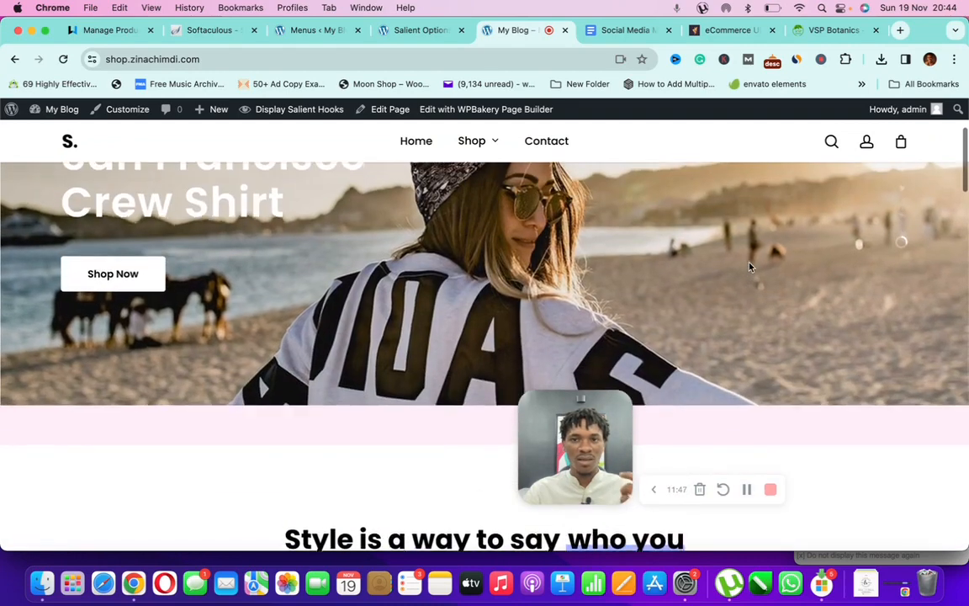
scroll(623, 300, "up", 3)
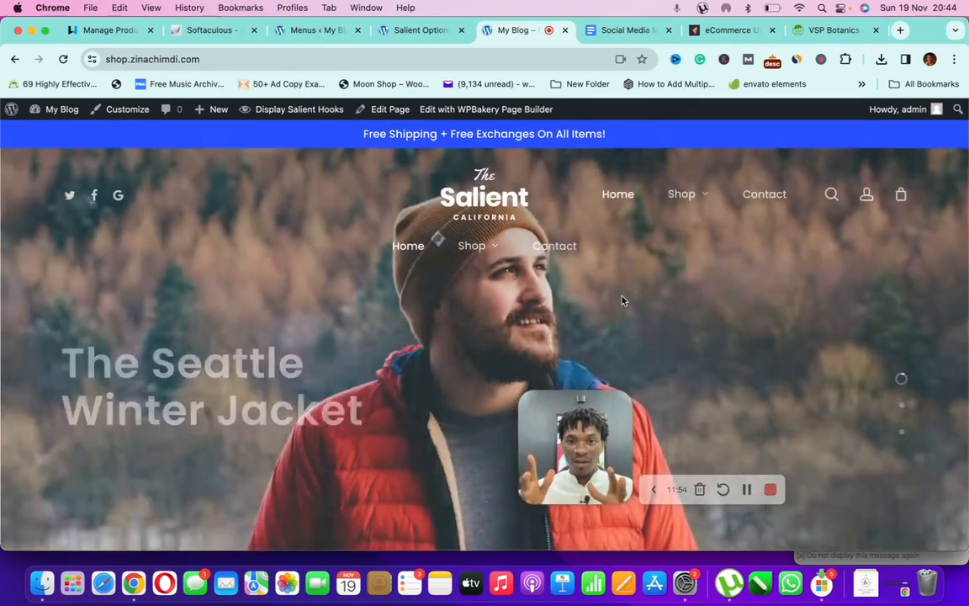
mouse_move(702, 194)
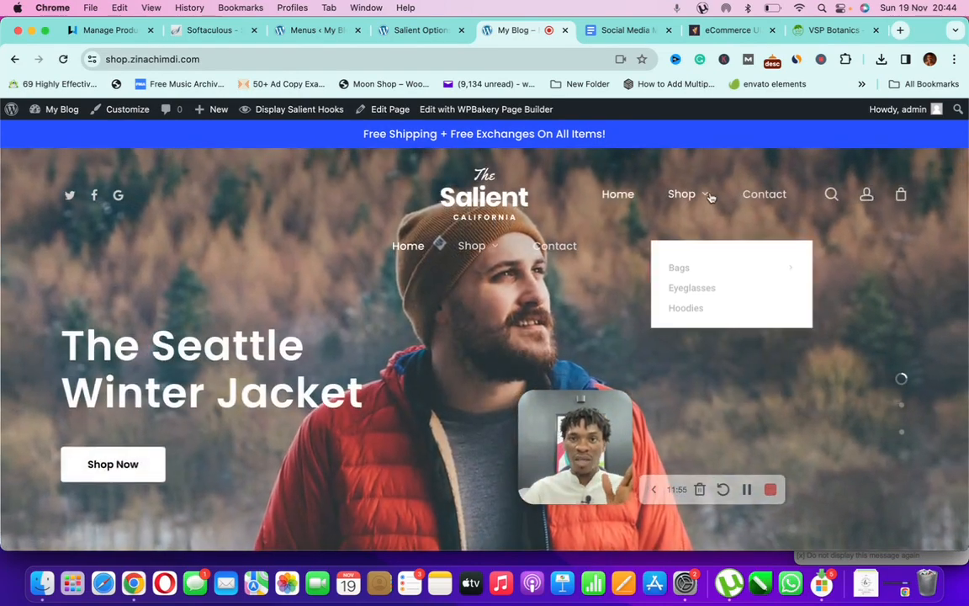
mouse_move(746, 276)
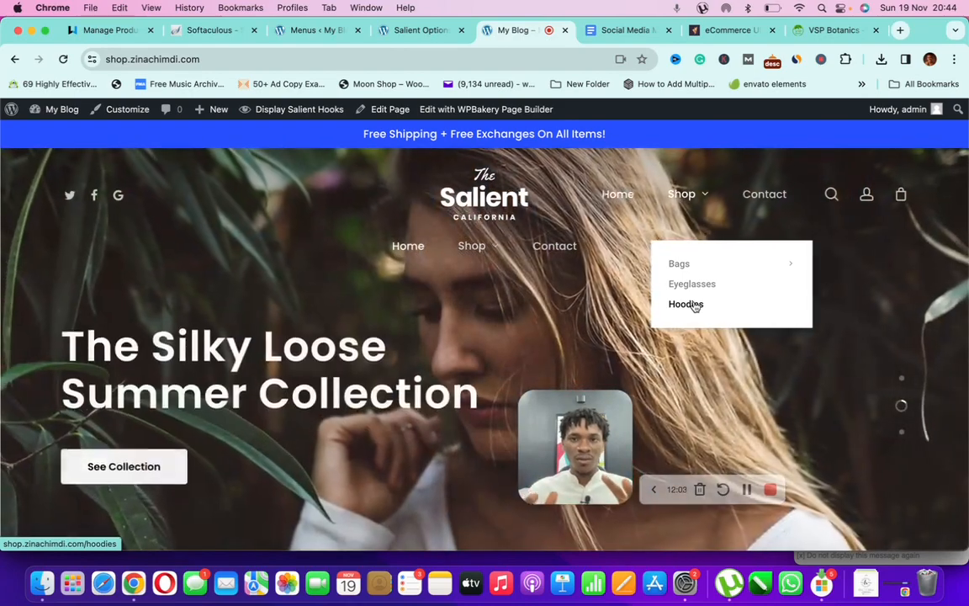
scroll(471, 244, "down", 1)
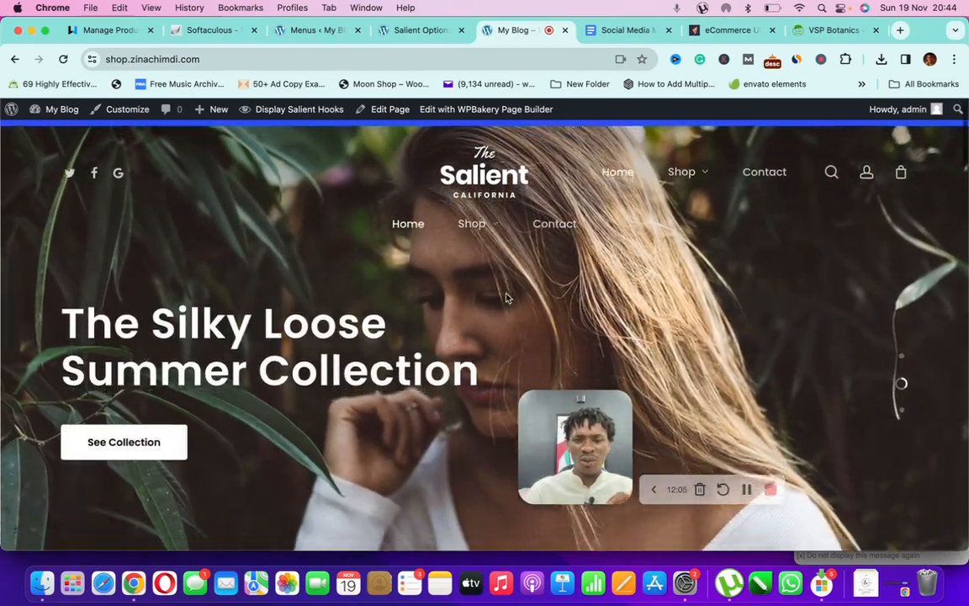
mouse_move(484, 223)
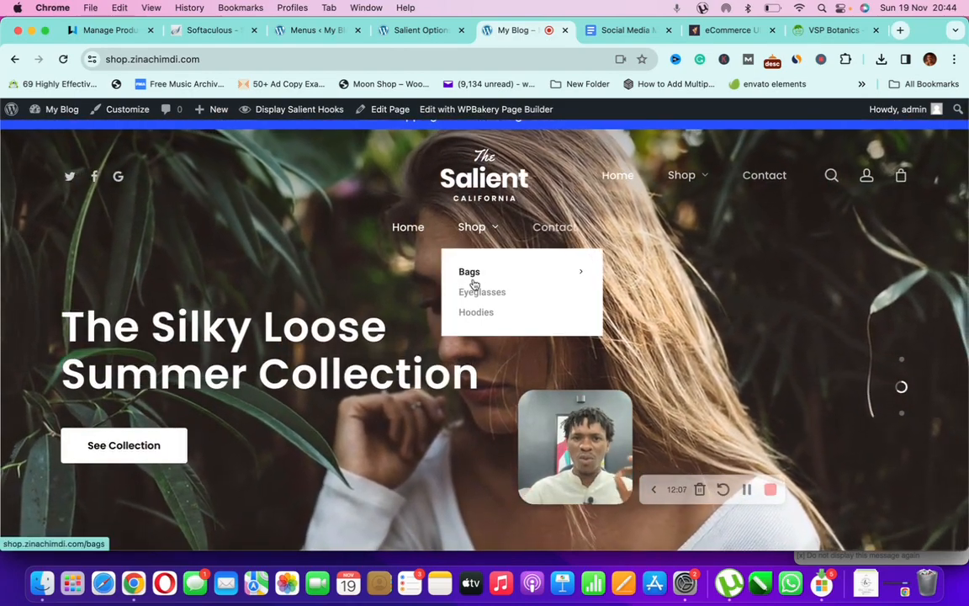
mouse_move(475, 275)
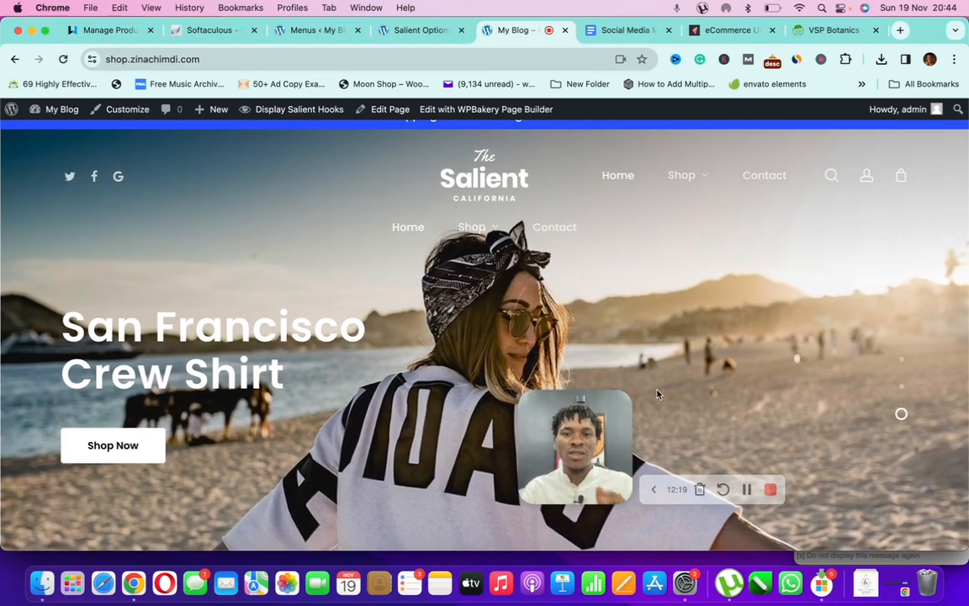
scroll(710, 447, "down", 1)
scroll(711, 447, "down", 2)
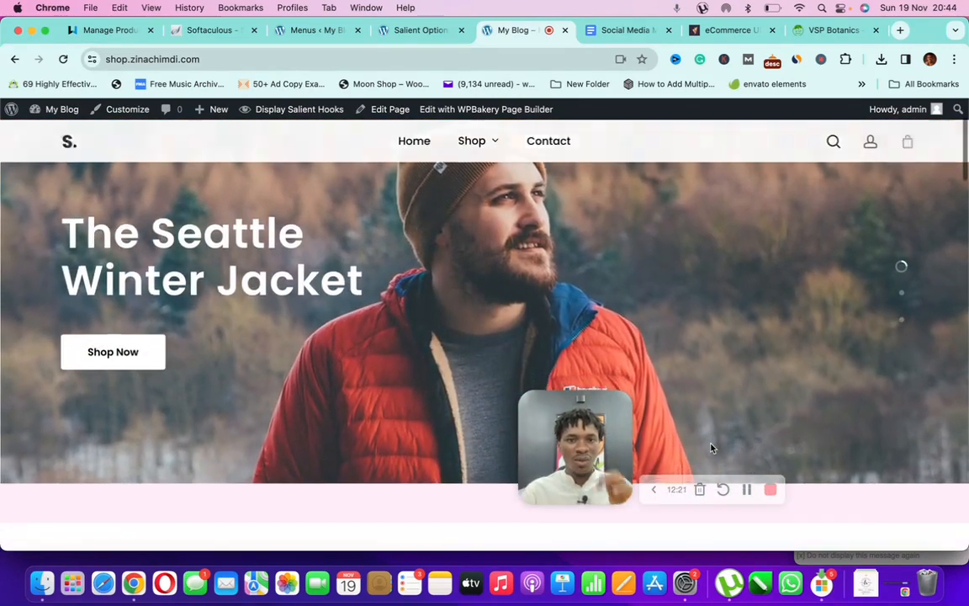